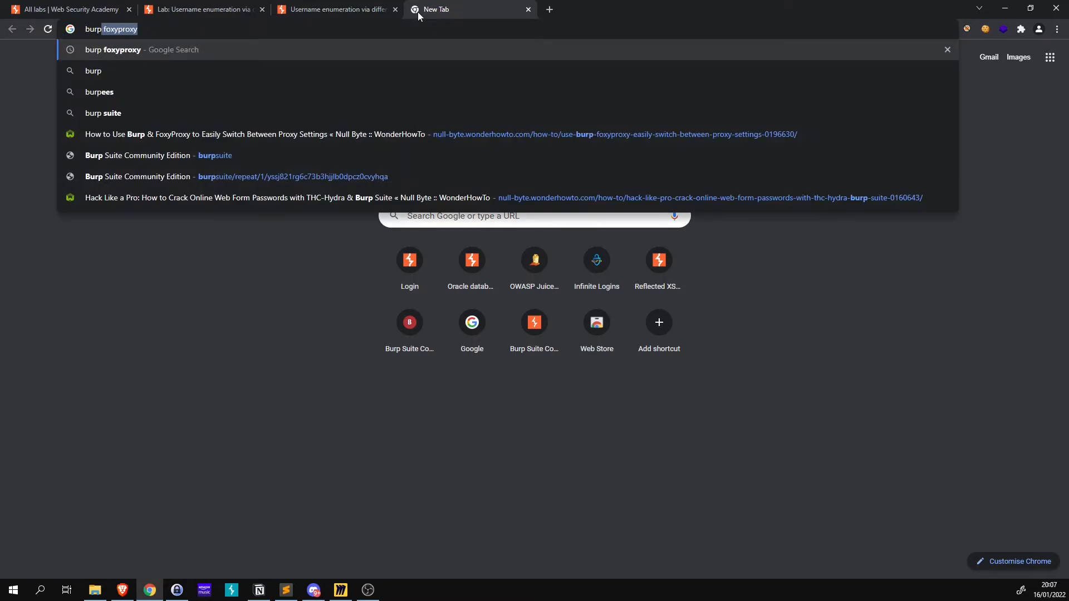
- Search Google for "burp suite" and open PortSwigger's Burp Suite page from the results
key(BackSpace)
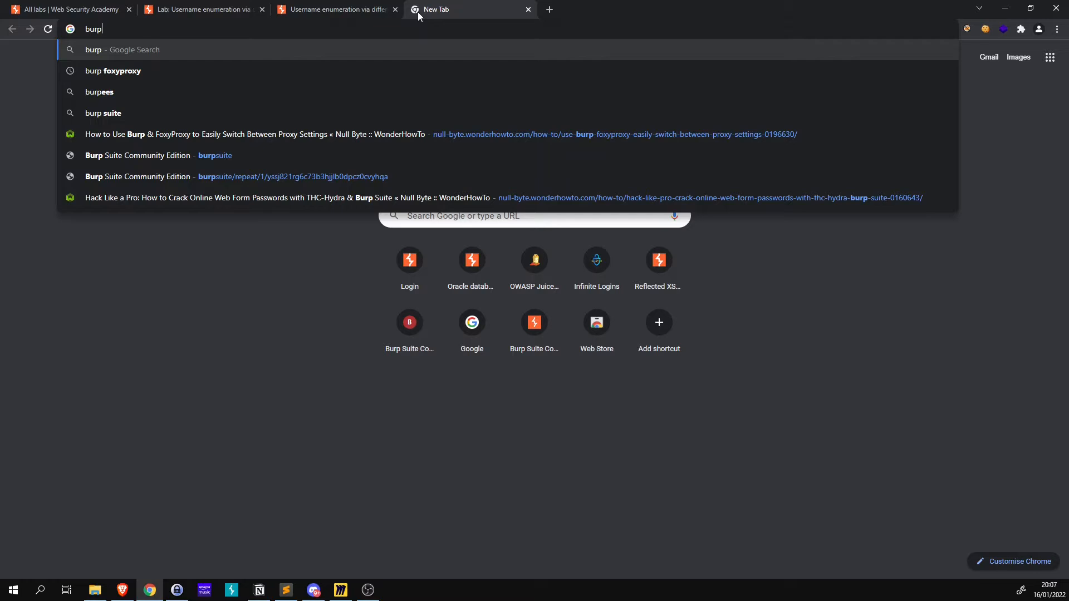
text(suite)
key(Return)
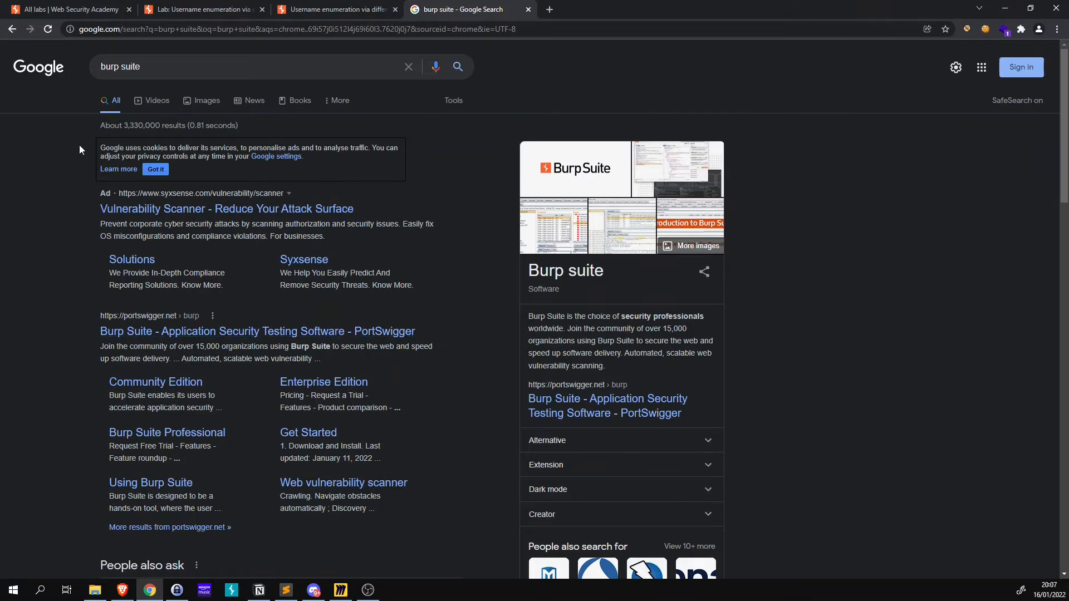
drag(111, 68, 126, 68)
click(126, 67)
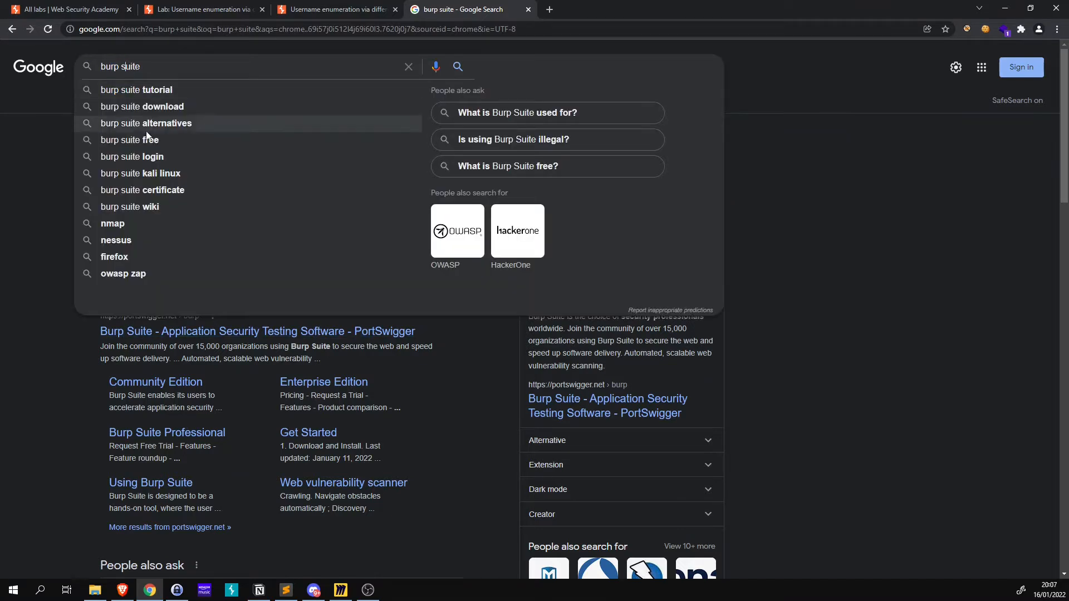
click(54, 289)
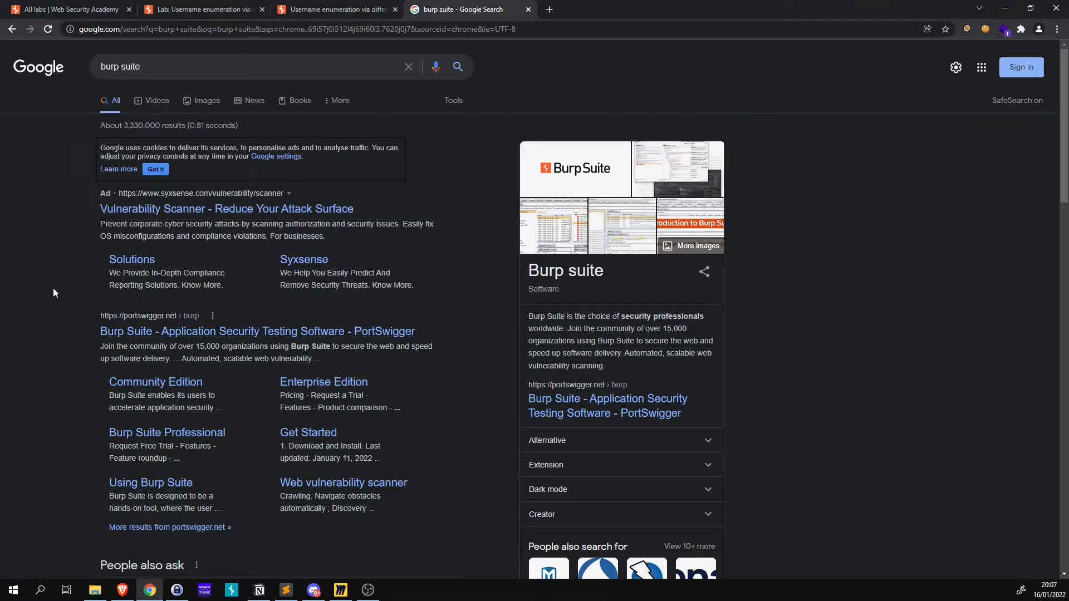
click(145, 331)
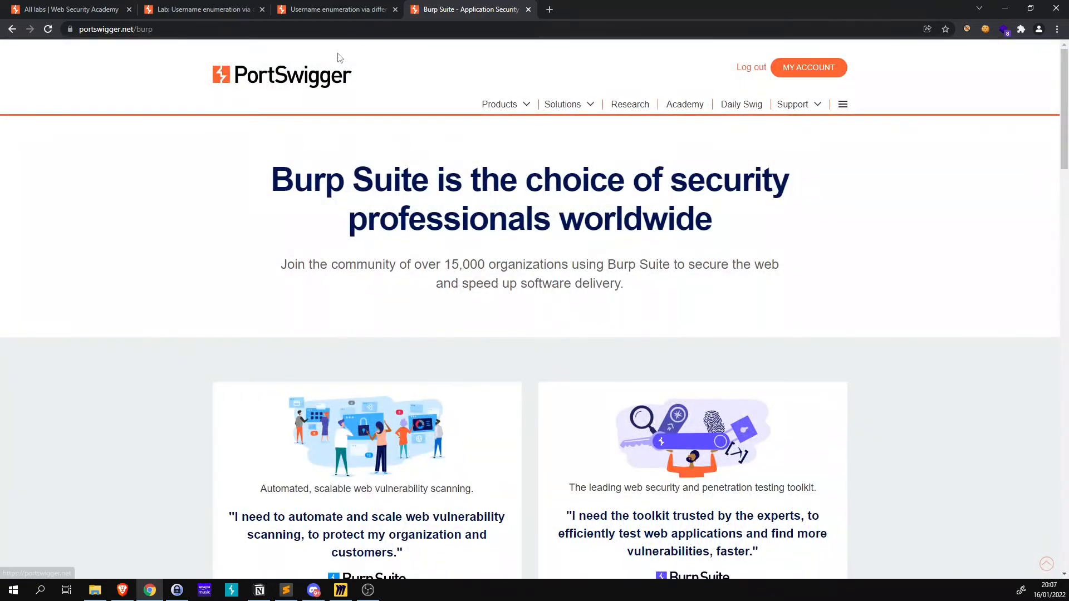
- Look through the PortSwigger Burp Suite page for the available product editions
scroll(526, 206, down, 5)
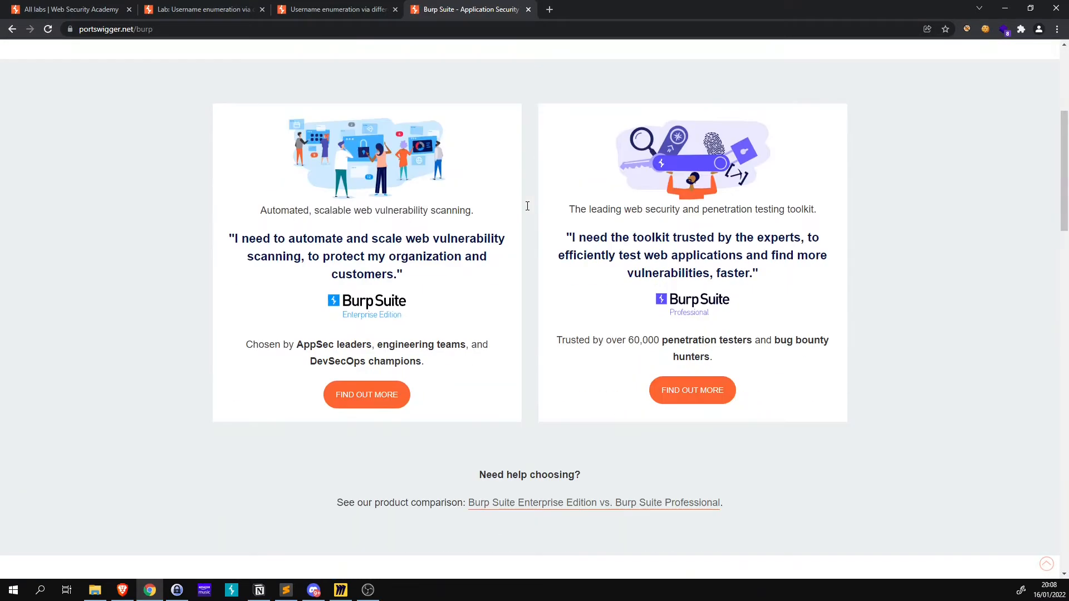
scroll(499, 183, down, 12)
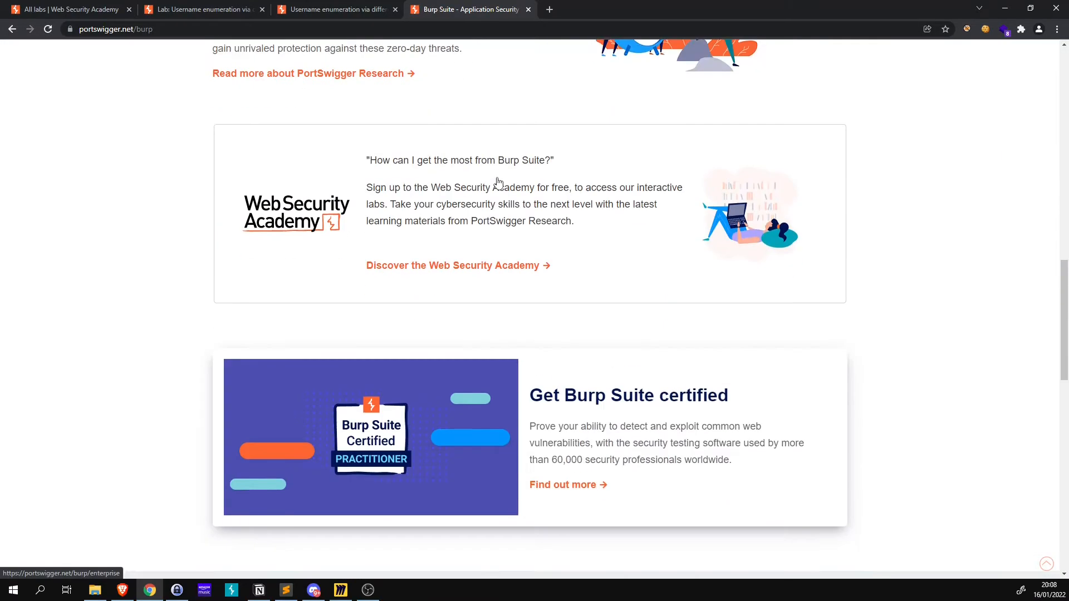
scroll(498, 183, up, 7)
scroll(484, 187, up, 10)
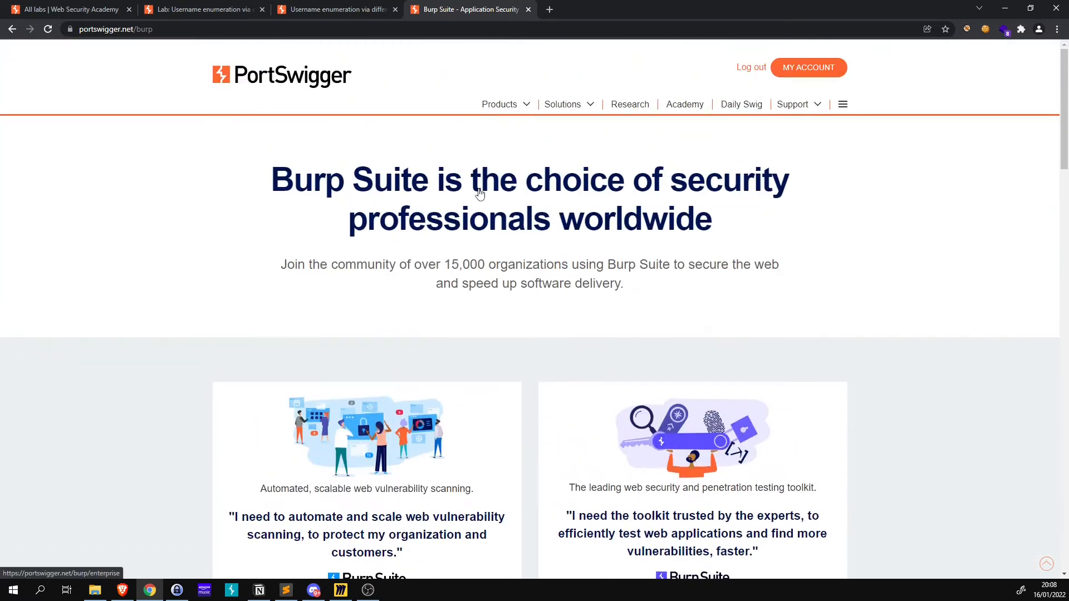
scroll(479, 190, down, 6)
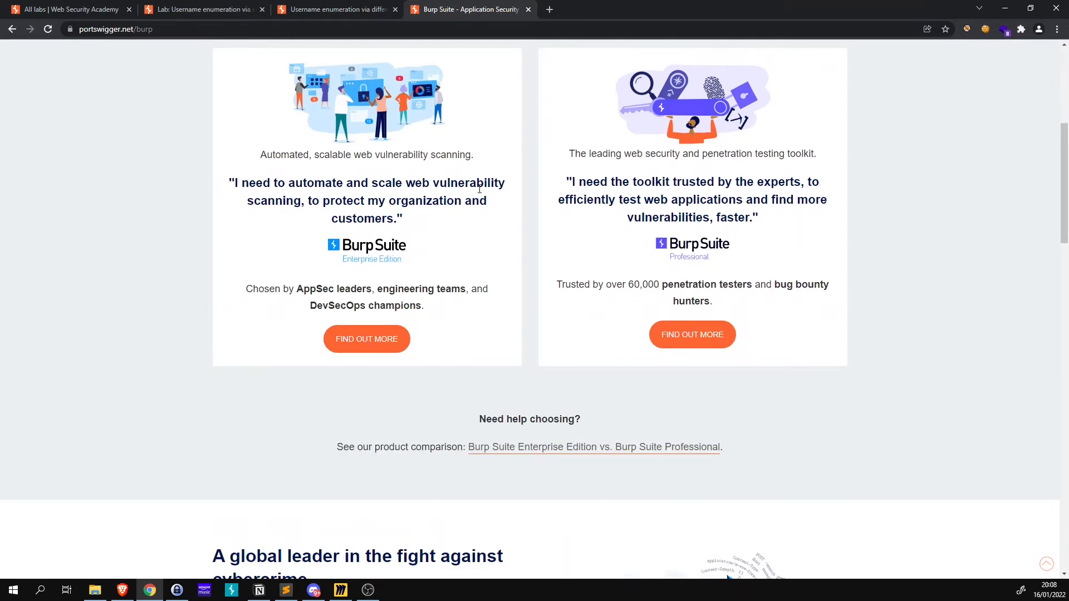
scroll(479, 189, down, 20)
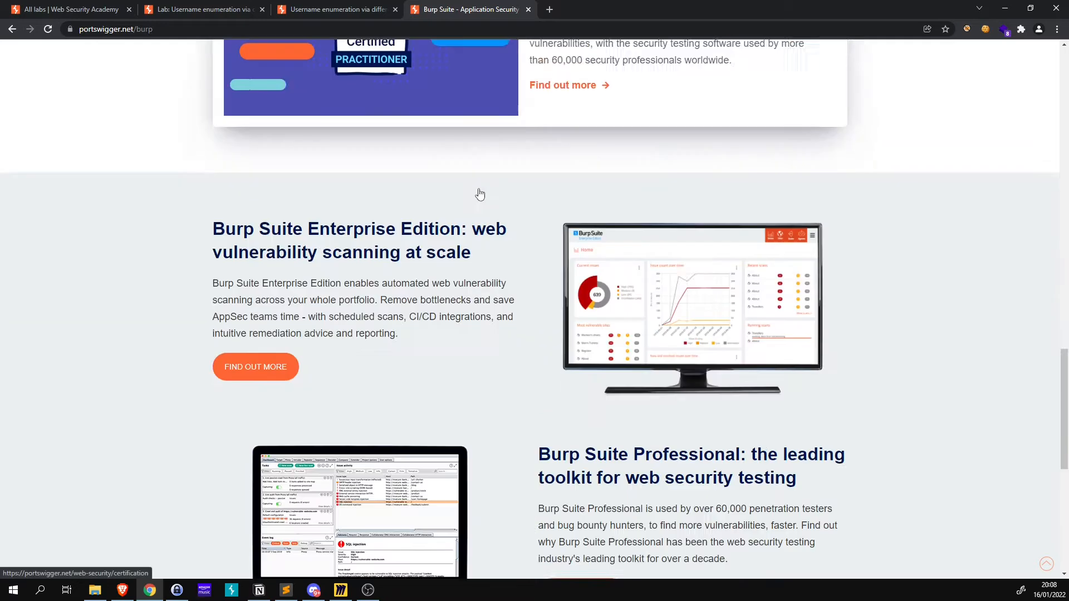
scroll(480, 193, down, 4)
scroll(485, 193, up, 20)
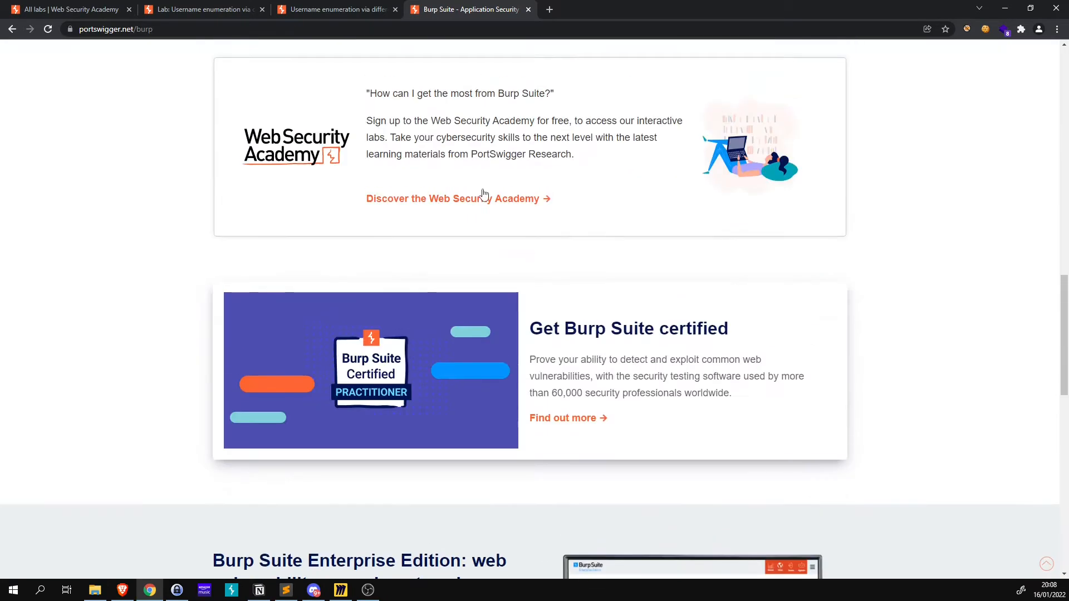
scroll(488, 193, up, 6)
- Open the Burp Suite Community Edition product page and go on to its release download page
mouse_move(513, 96)
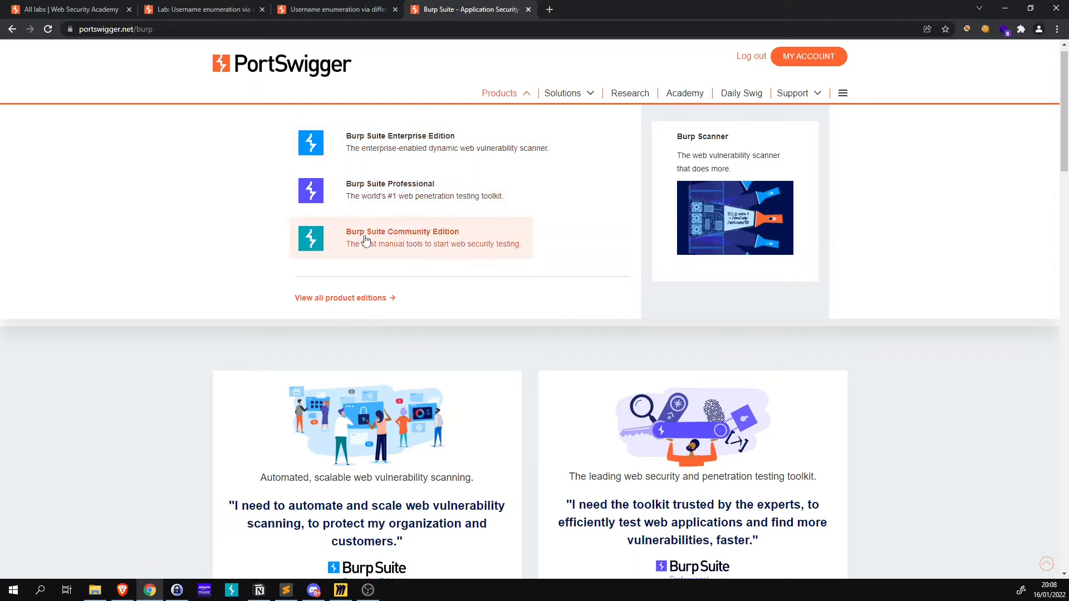
click(438, 241)
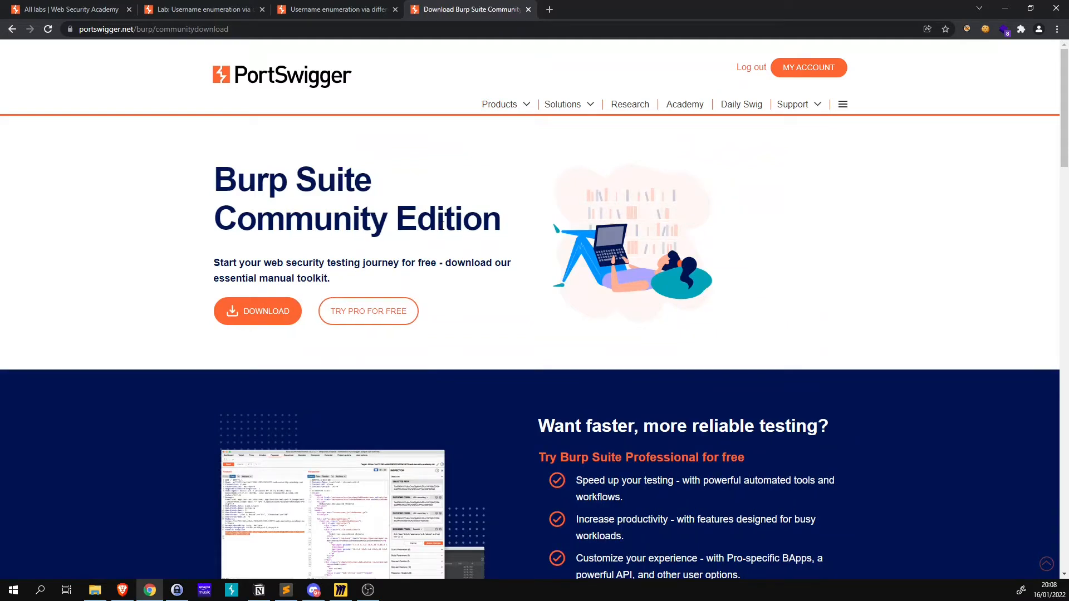
click(282, 316)
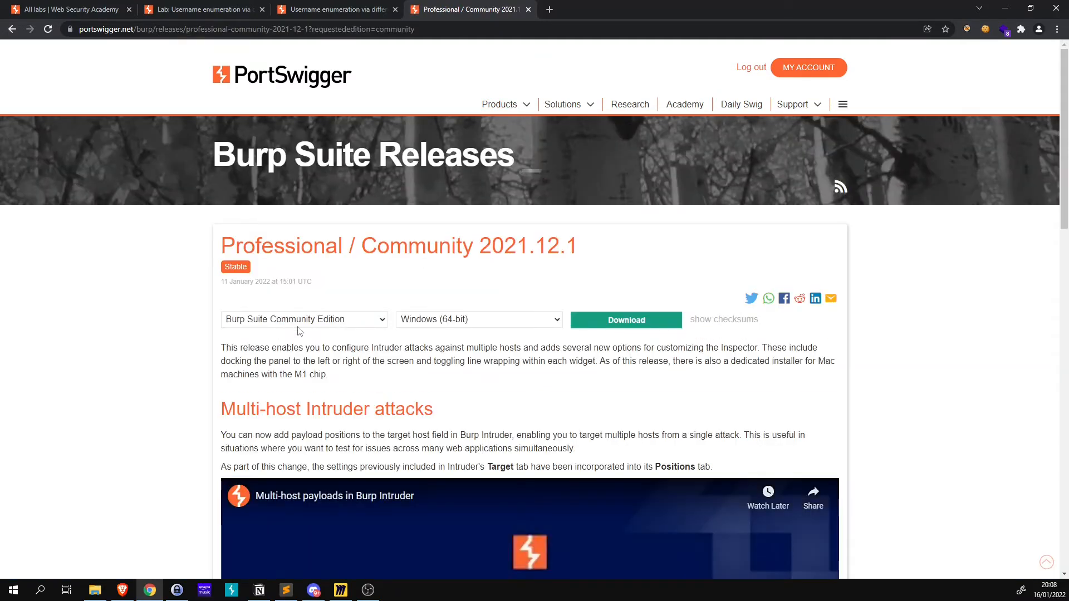
- Download the Burp Suite Community Edition installer for Windows (64-bit)
click(488, 321)
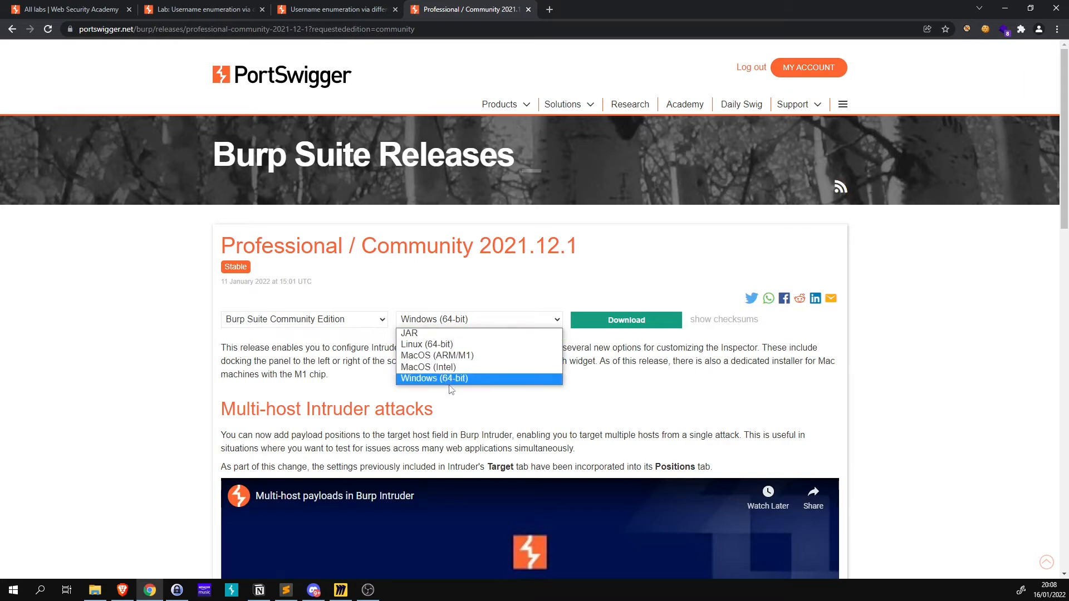
click(465, 381)
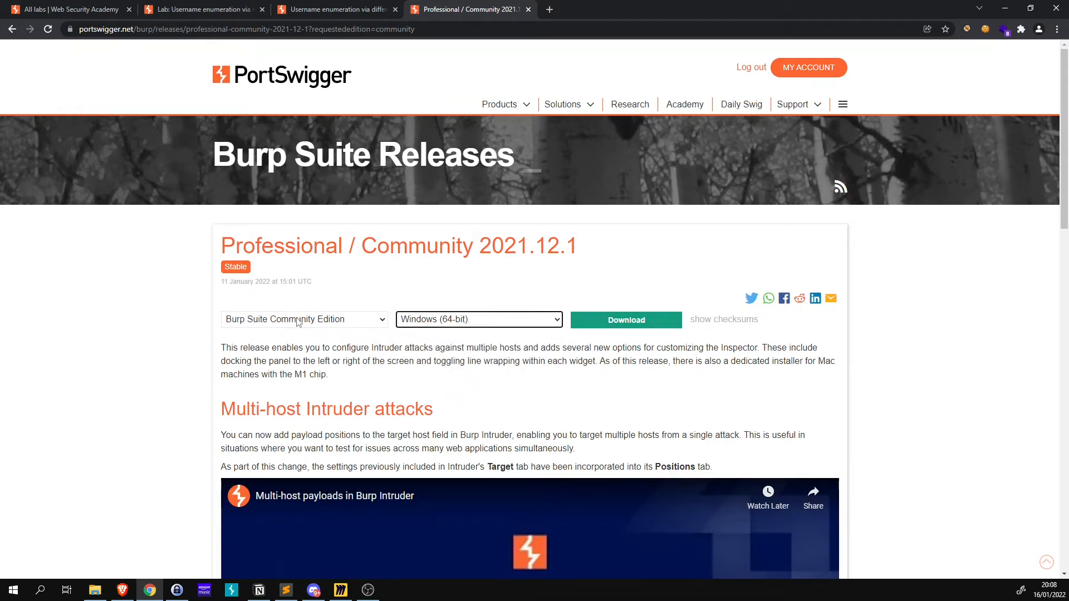
click(576, 324)
click(614, 328)
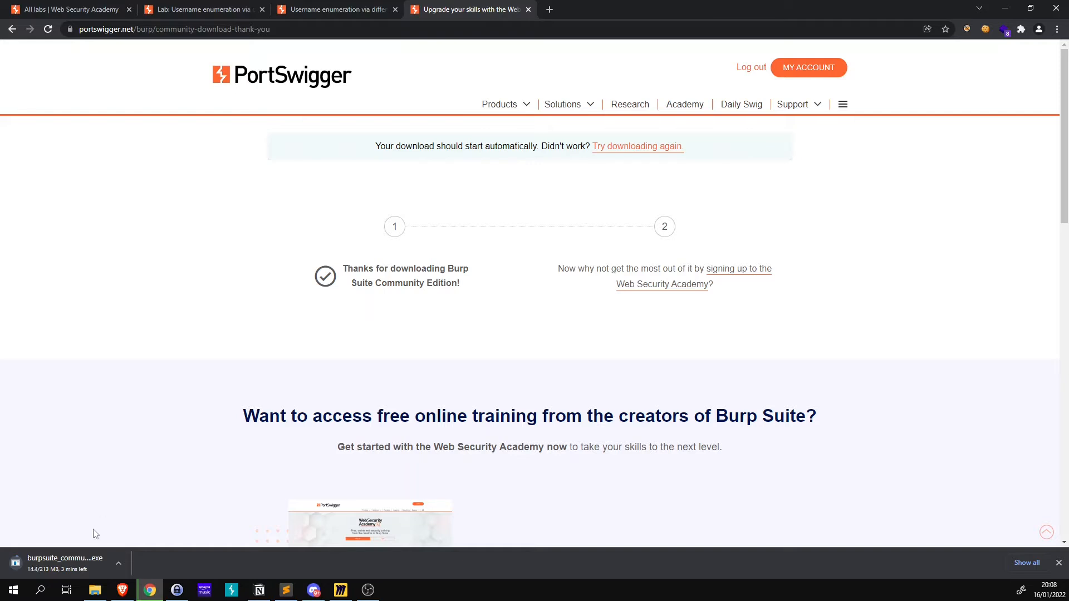
- Cancel the running Burp Suite installer download and dismiss the browser's download bar
click(115, 562)
click(130, 546)
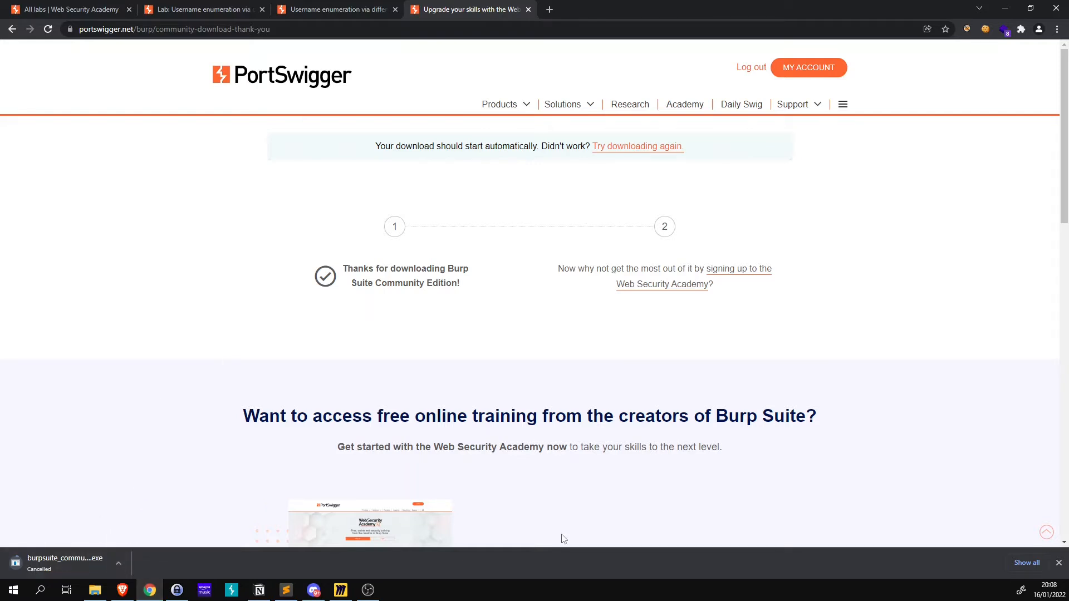
click(1058, 563)
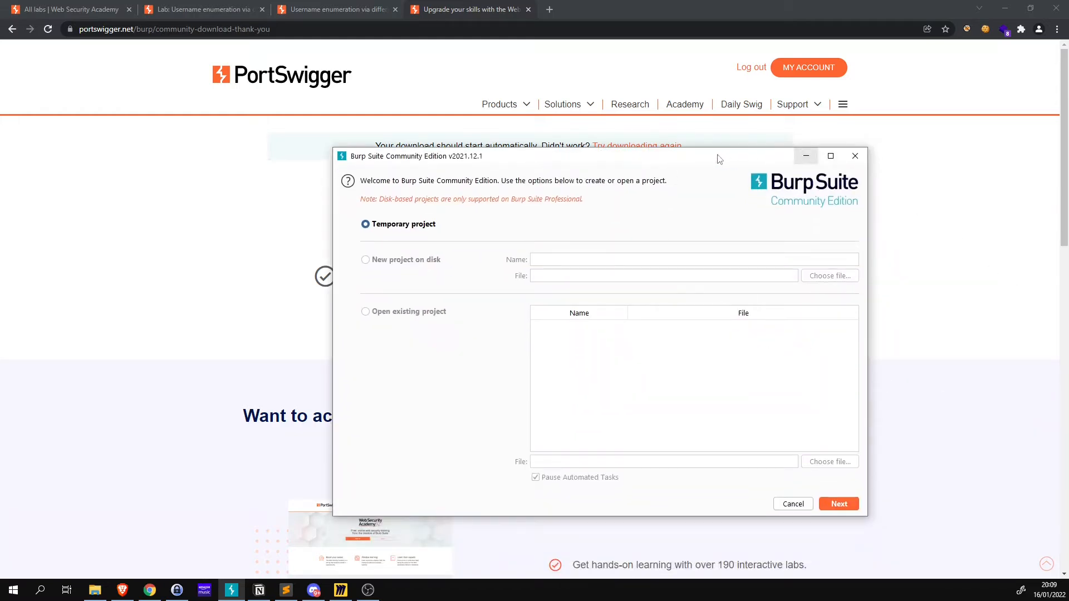
- Start Burp Suite Community Edition with a temporary project and Burp defaults, and reposition its window over the browser
drag(678, 161, 615, 117)
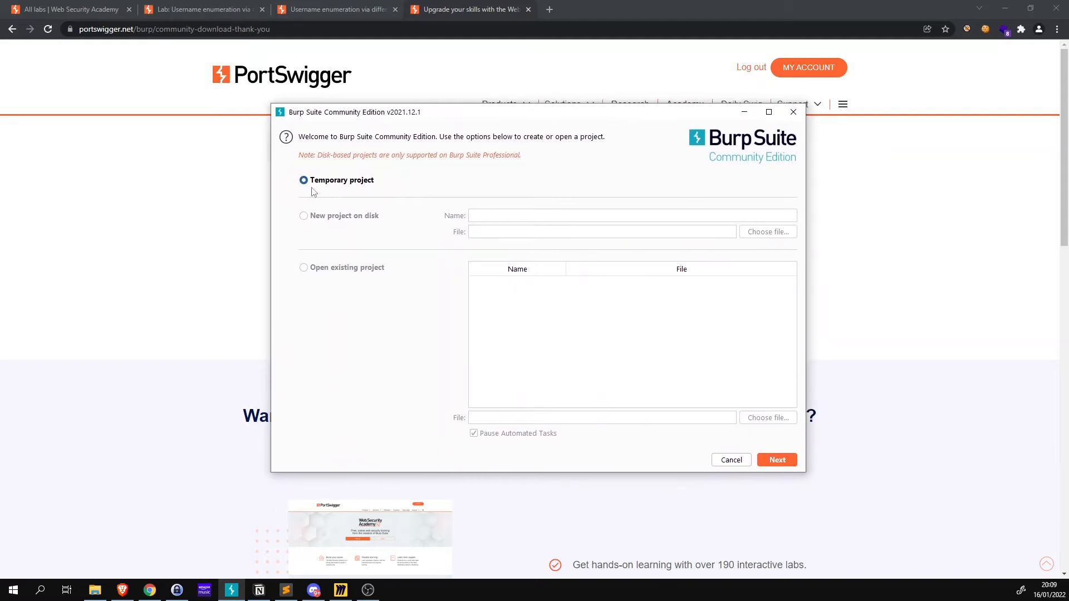
click(779, 462)
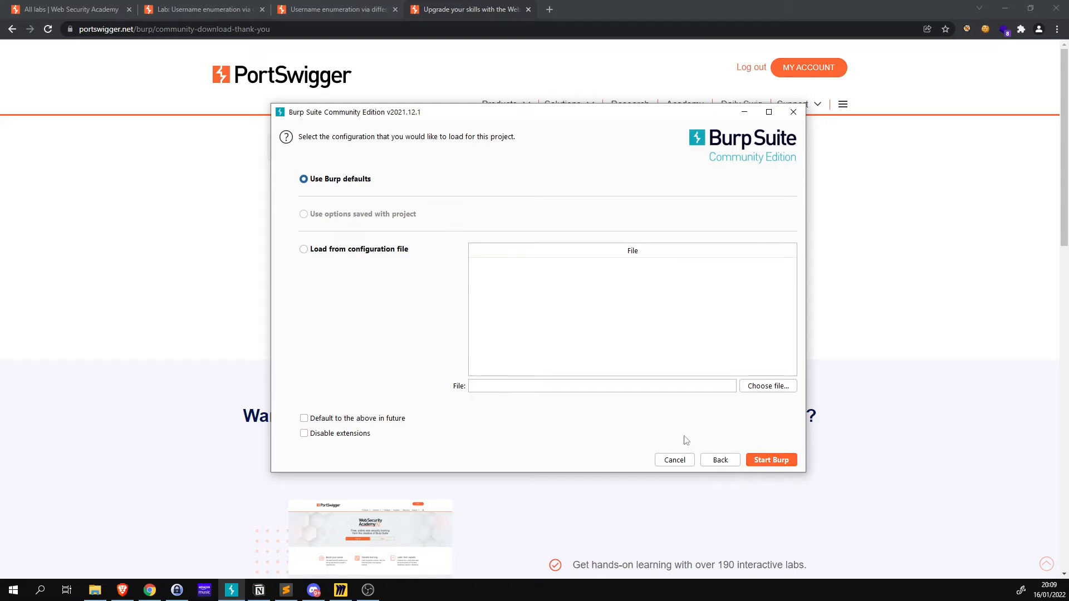
click(783, 462)
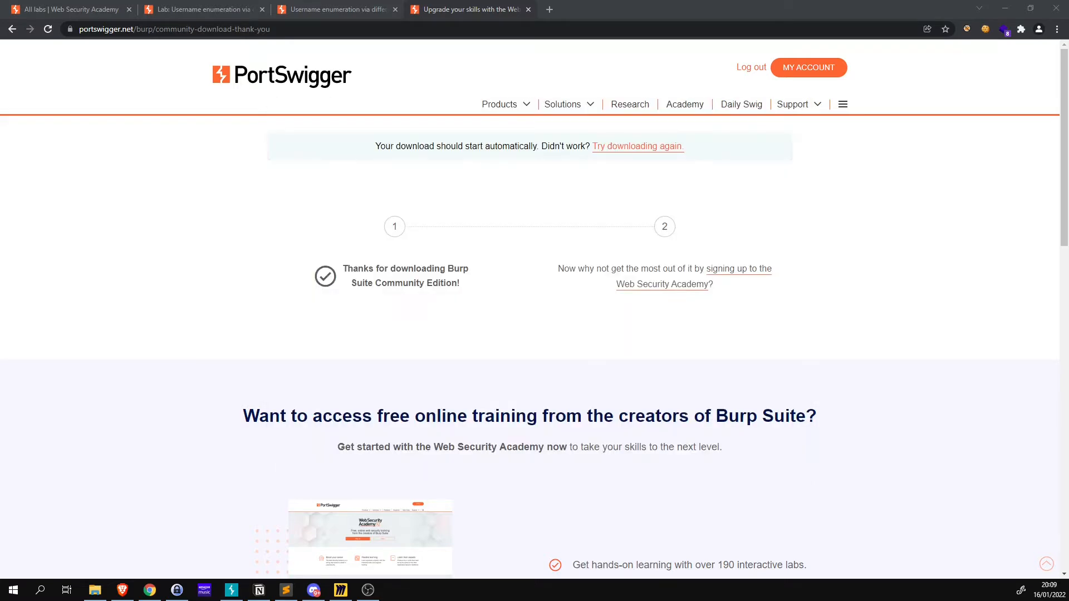
drag(520, 61, 500, 23)
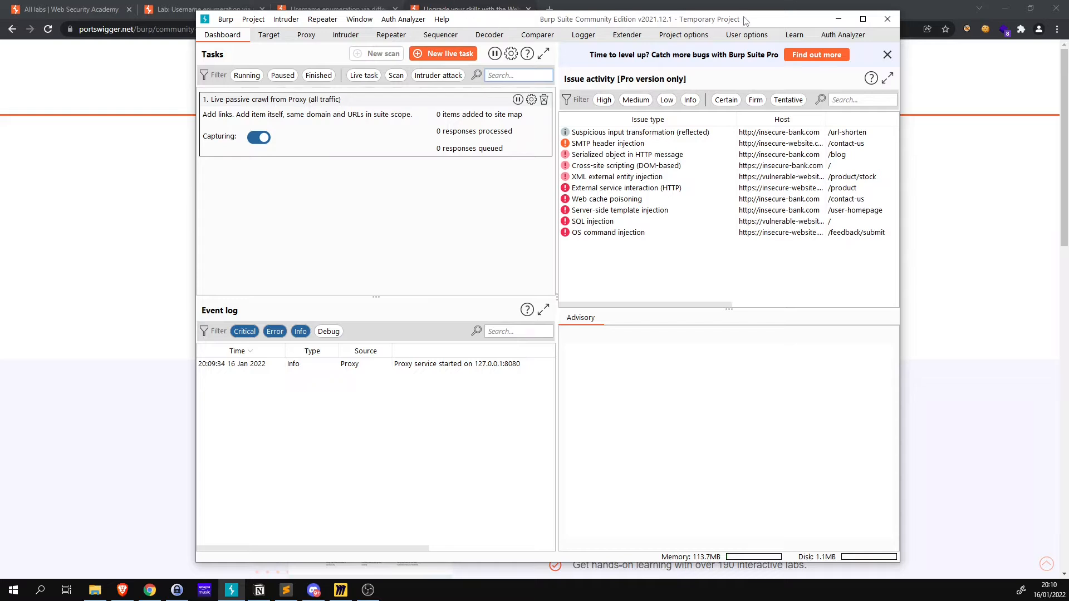
drag(748, 23, 726, 24)
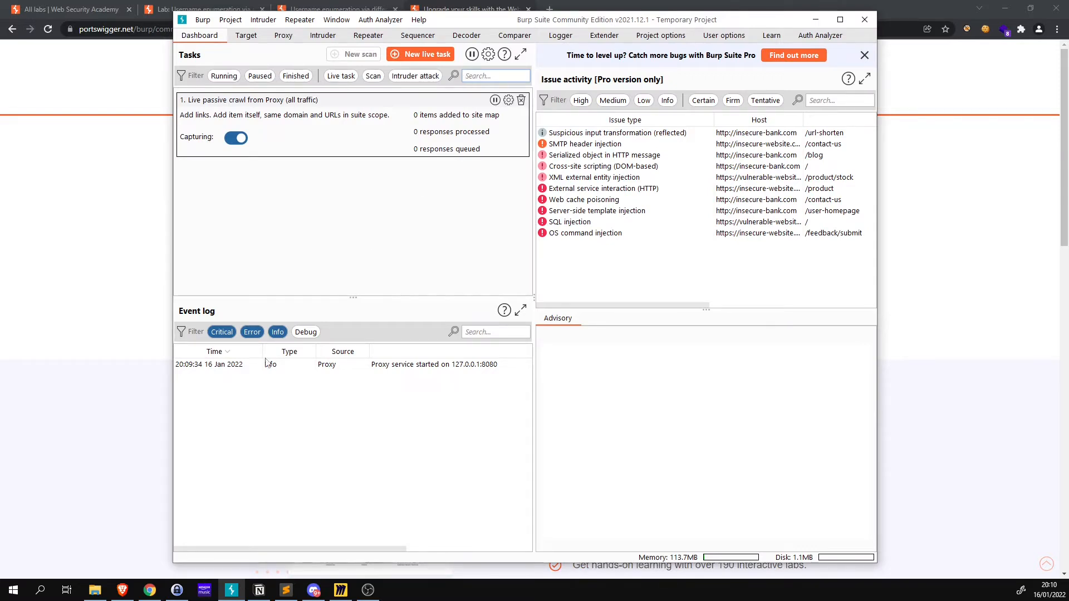
- Switch to Chrome, search for "foxyproxy chrome" in a new tab and open the FoxyProxy Standard web store page
click(156, 588)
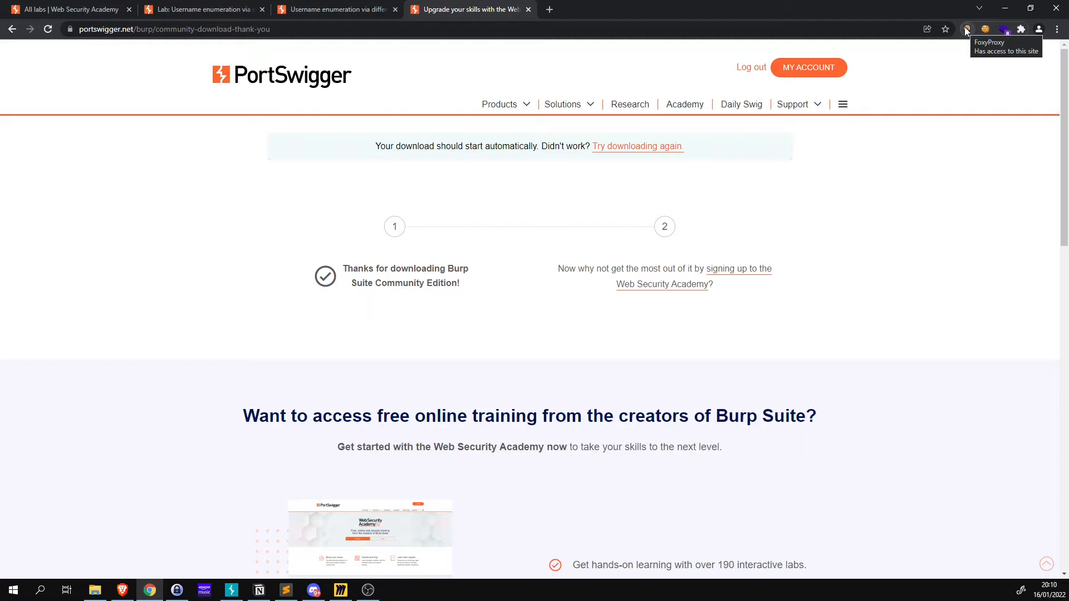
click(548, 10)
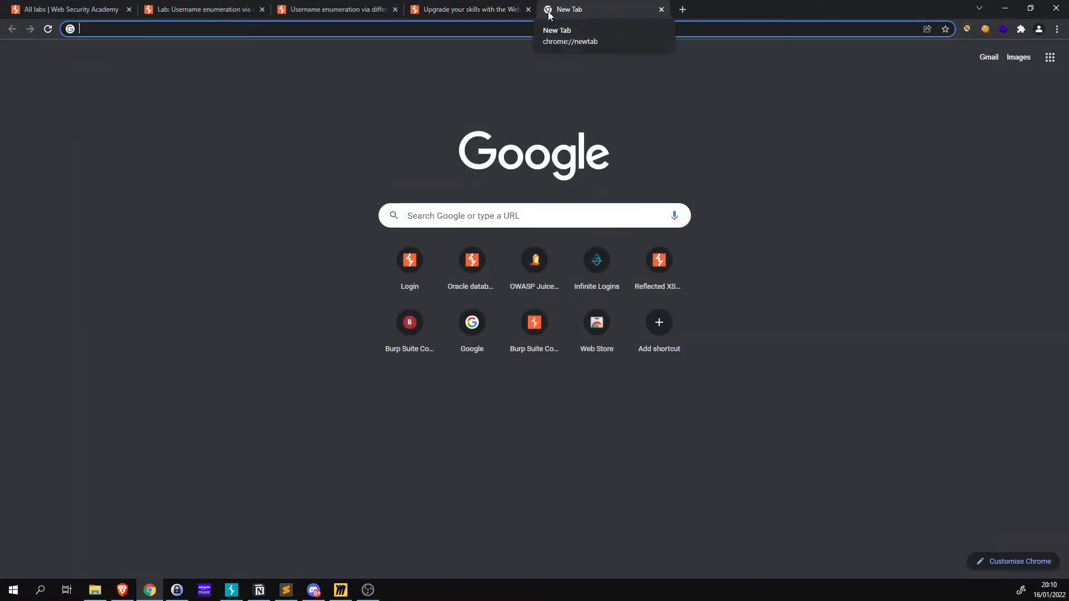
text(foxy p)
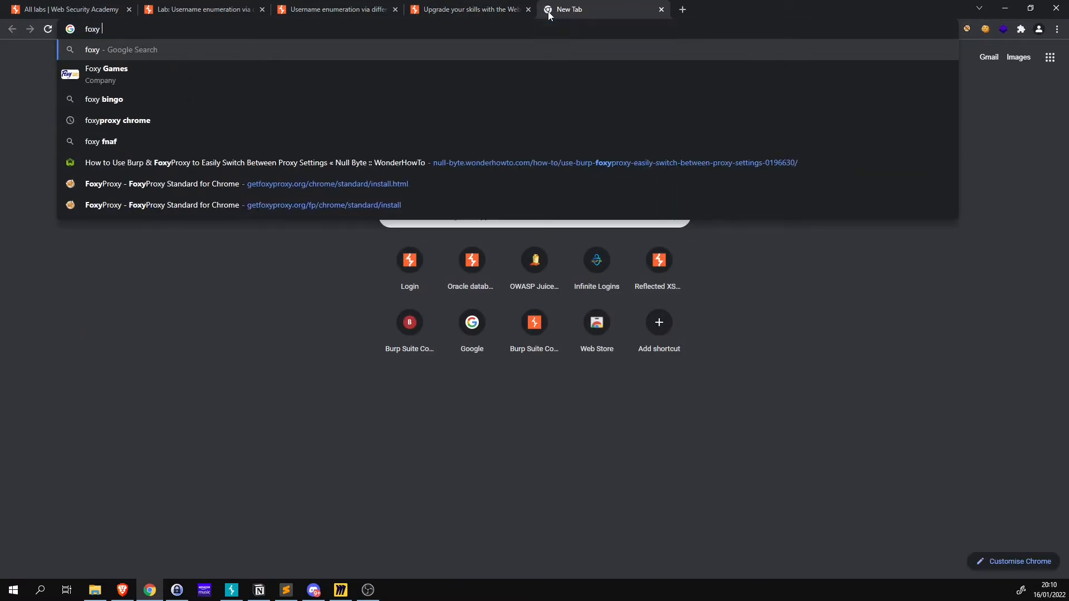
key(BackSpace)
key(BackSpace)
text(proxy chrome)
key(Return)
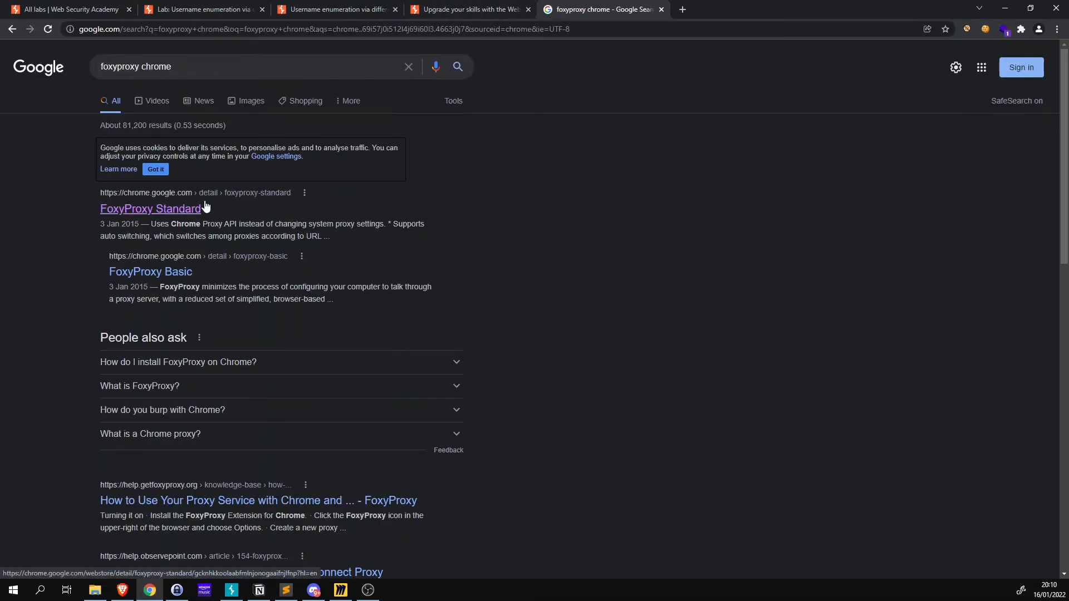
click(146, 213)
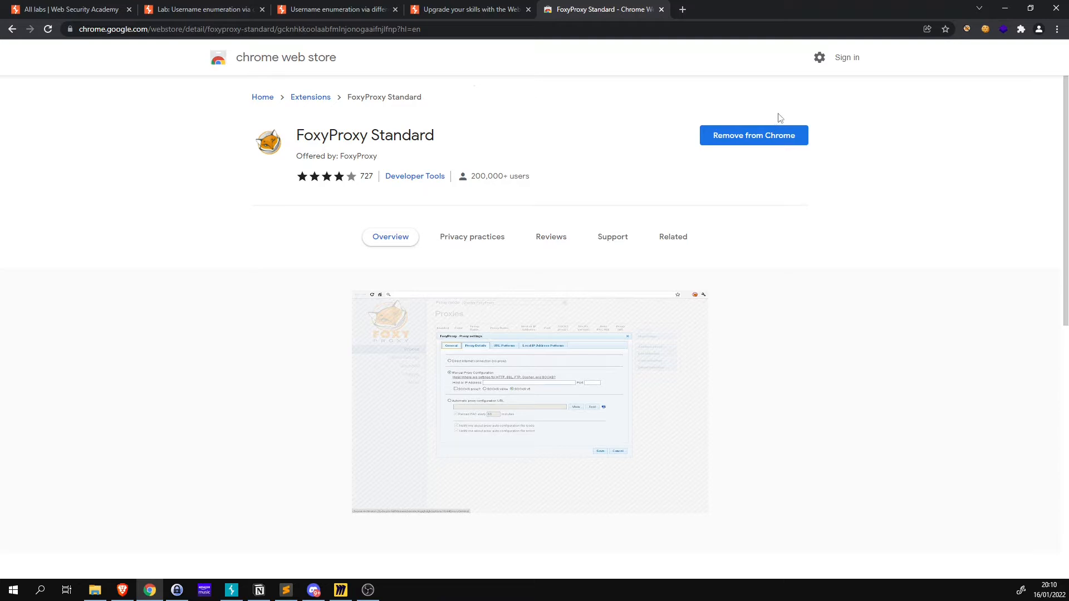
- View FoxyProxy's proxy mode choices and check whether FoxyProxy Standard is pinned among the installed extensions
click(967, 29)
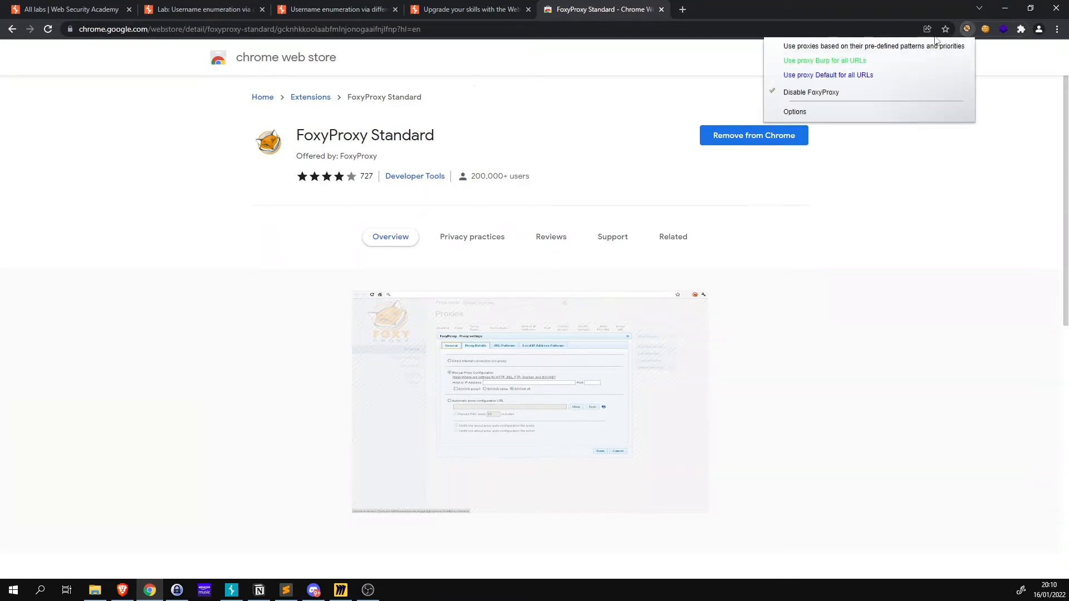
click(997, 77)
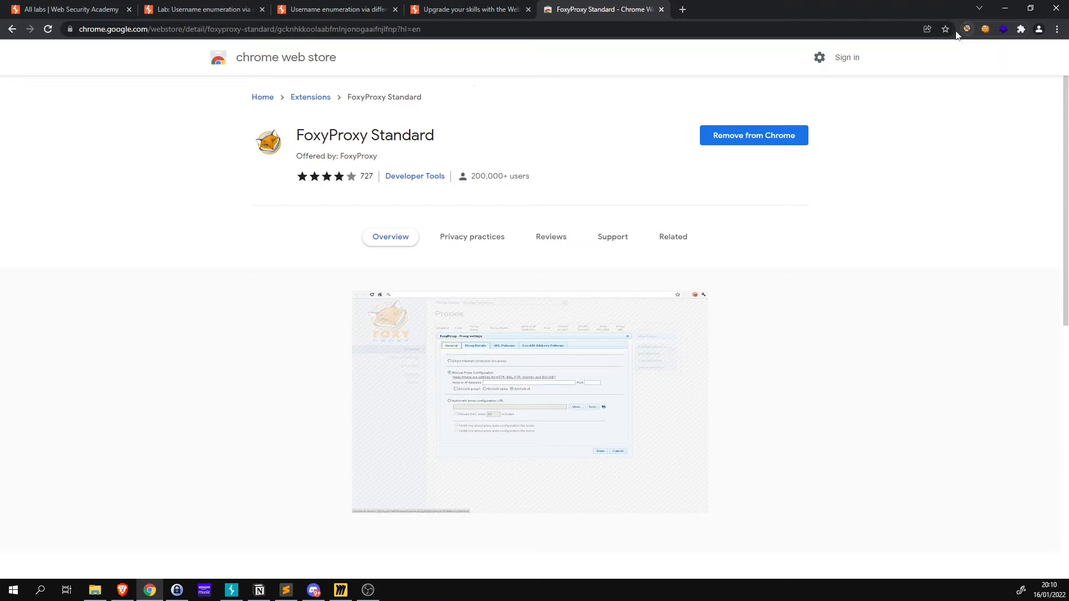
click(1021, 30)
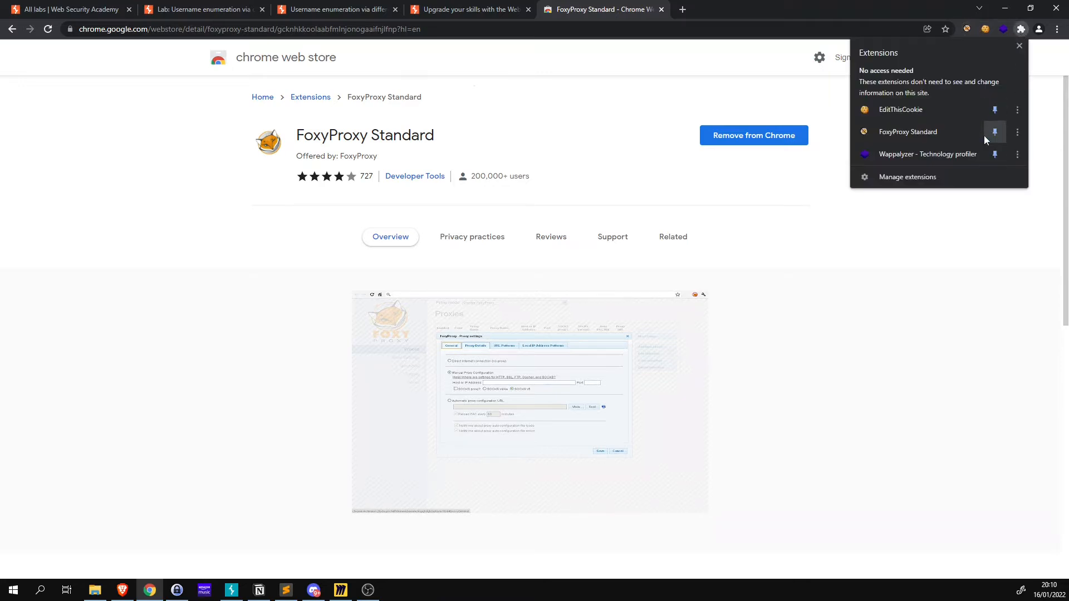
click(779, 98)
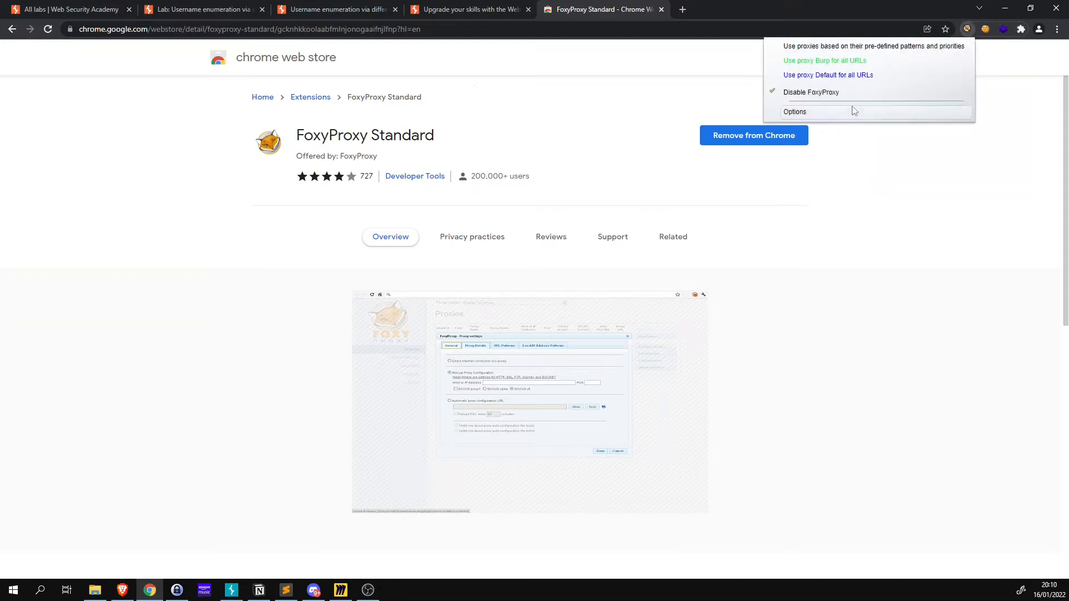
- Fill in a new manual FoxyProxy proxy named Burp with host 127.0.0.1 and port 8080, discard it and close the options
click(796, 112)
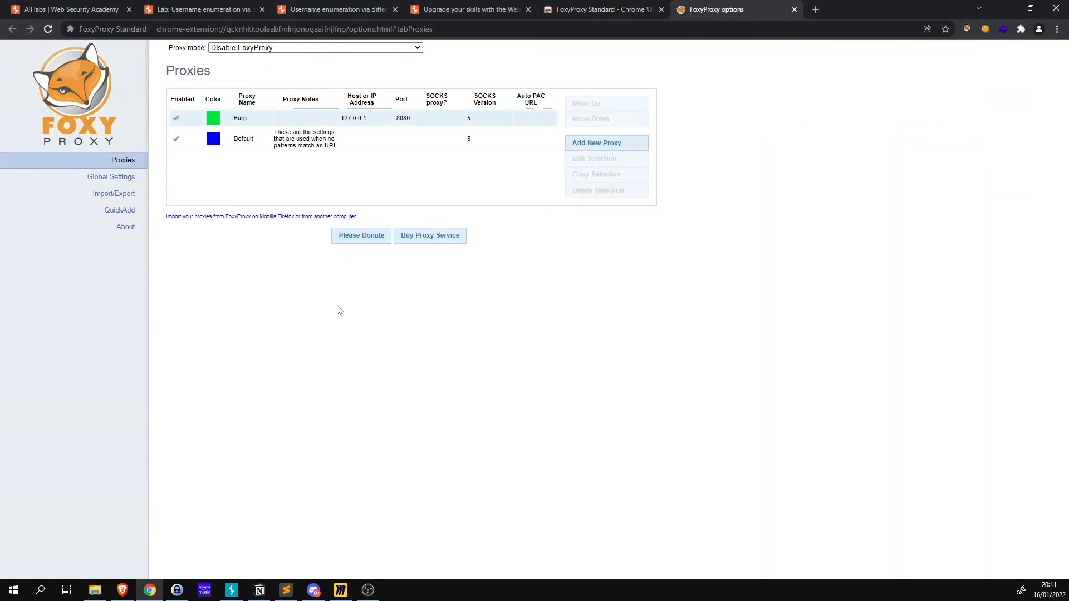
click(588, 147)
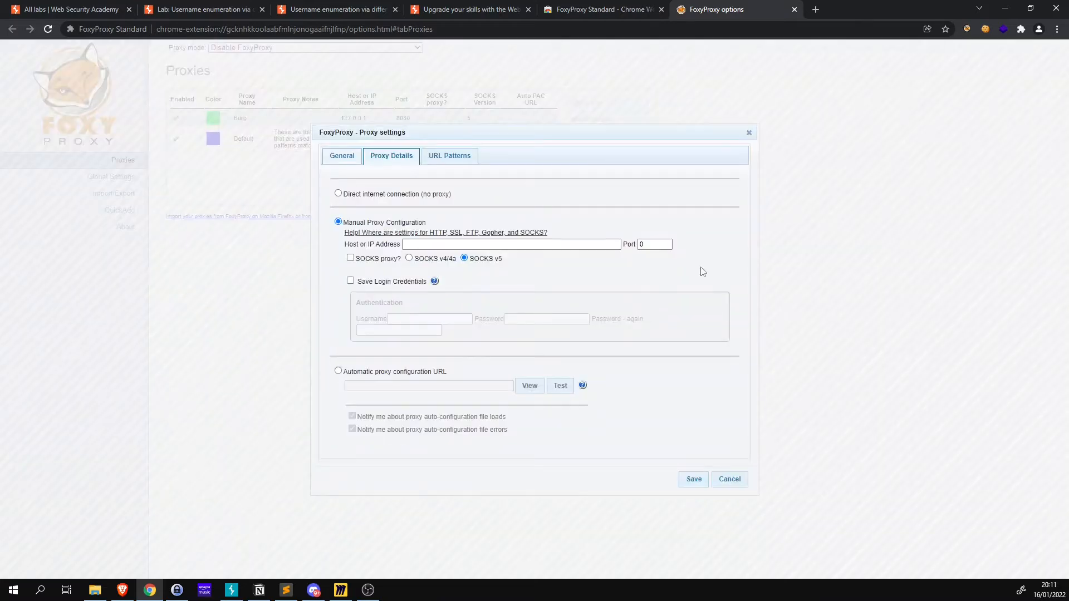
drag(548, 126, 581, 144)
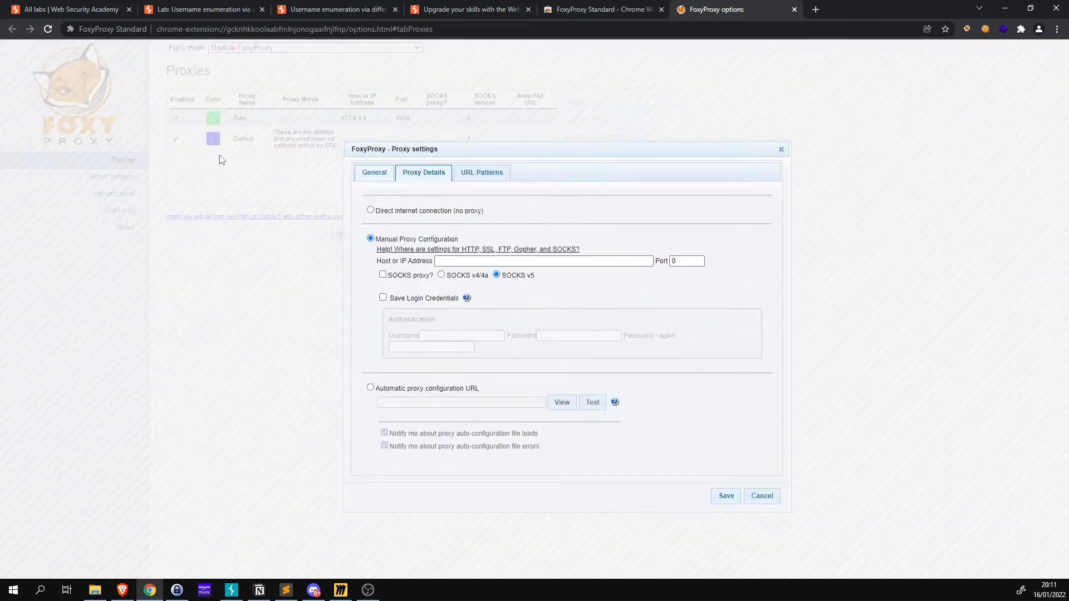
click(451, 259)
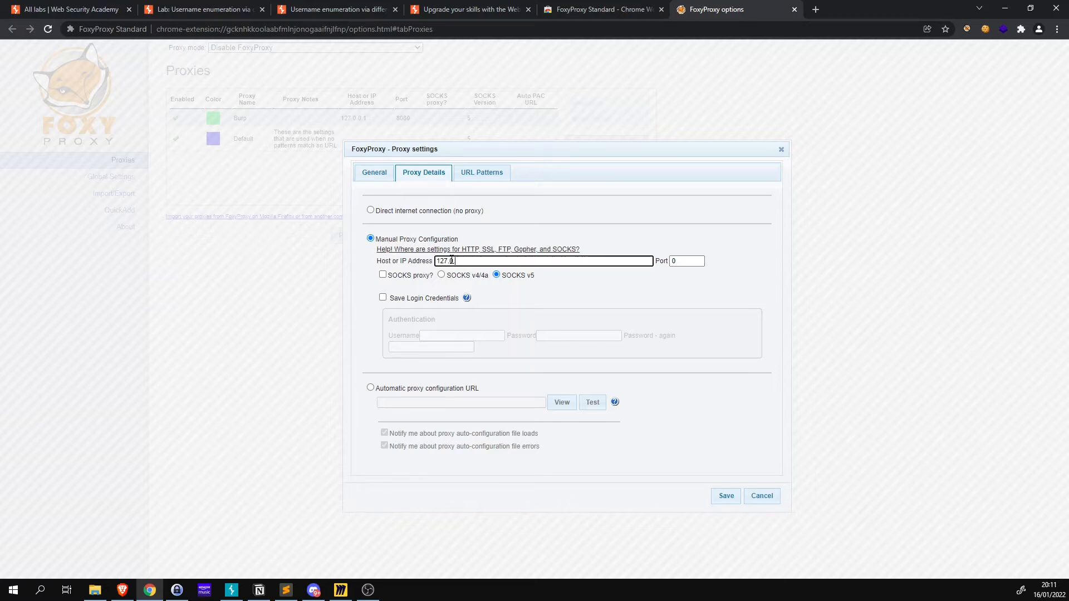
drag(681, 261, 666, 262)
text(8080)
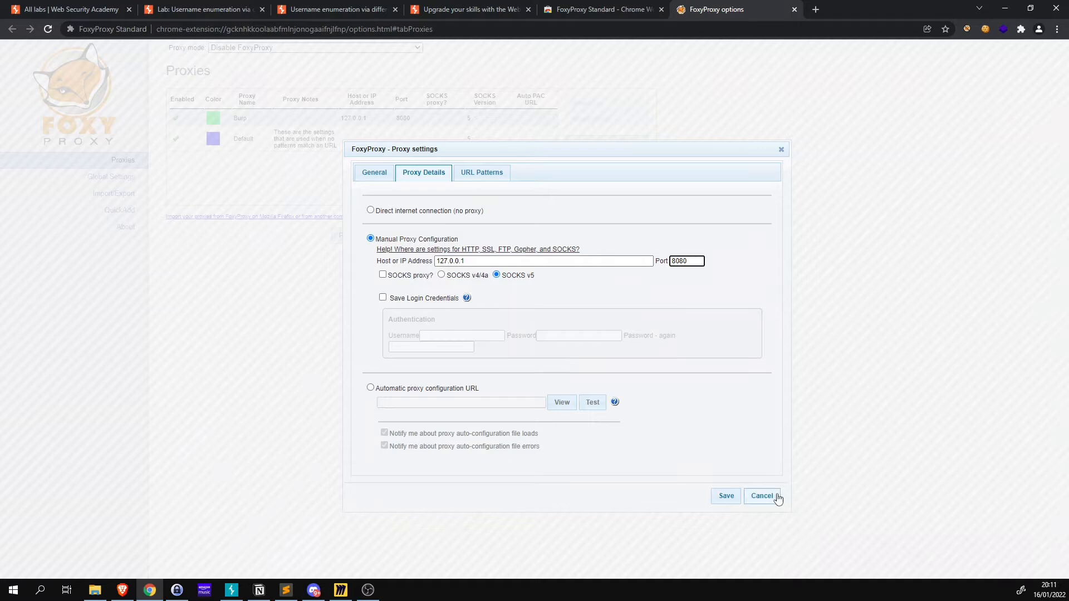
click(370, 177)
click(458, 210)
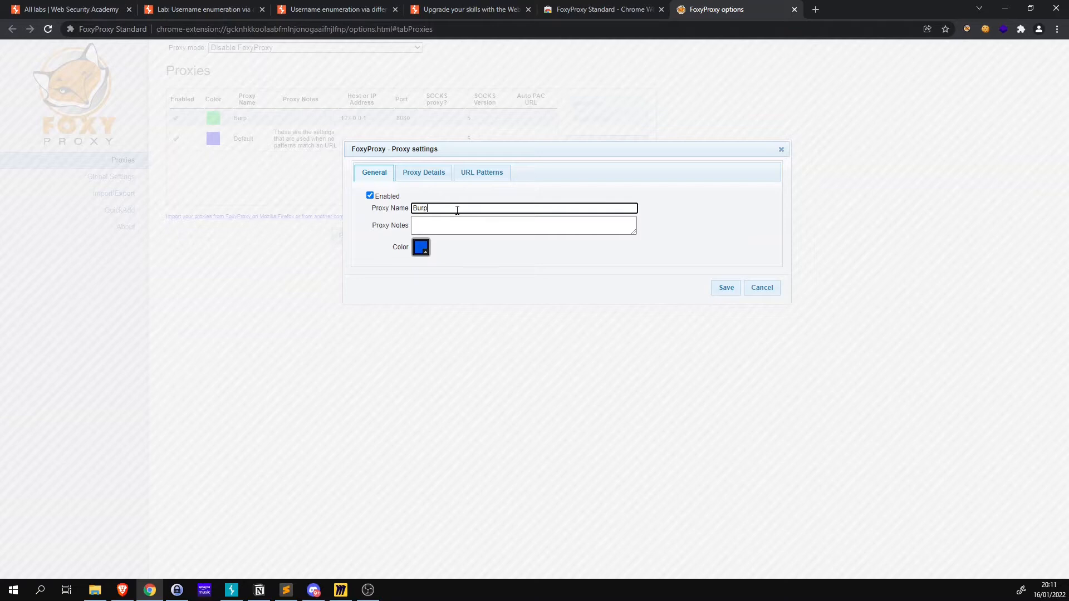
click(766, 289)
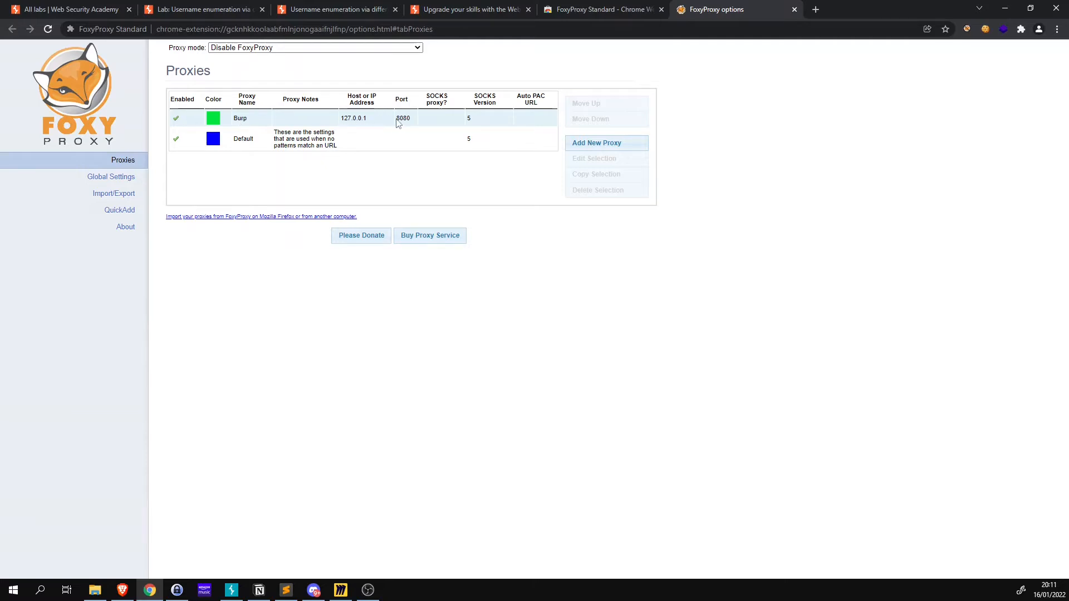
click(793, 9)
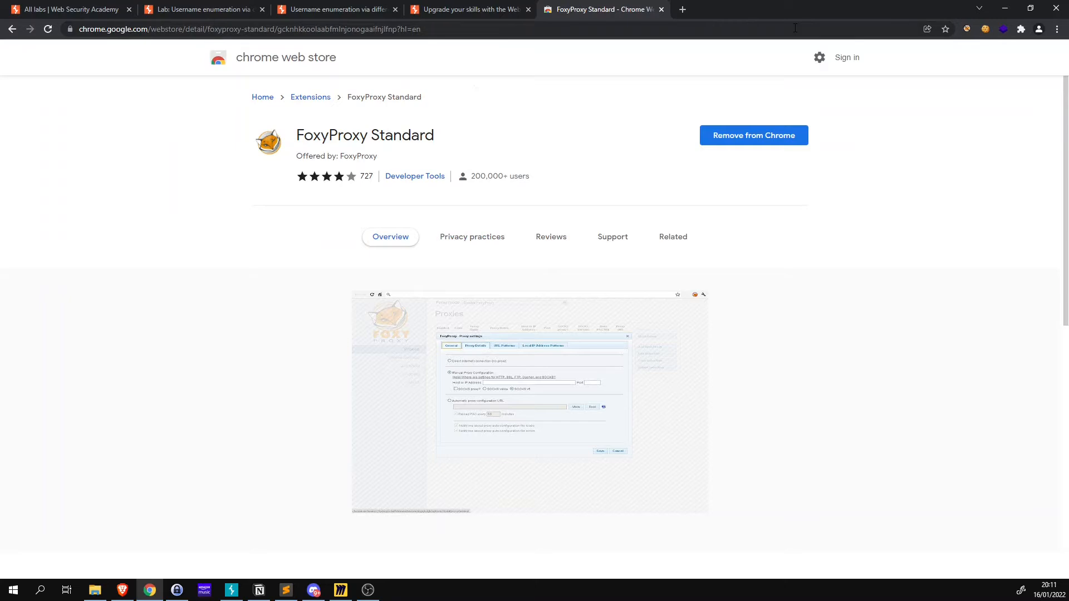
- Check that Burp Suite is running, and set FoxyProxy to use the Burp proxy for all URLs
click(967, 30)
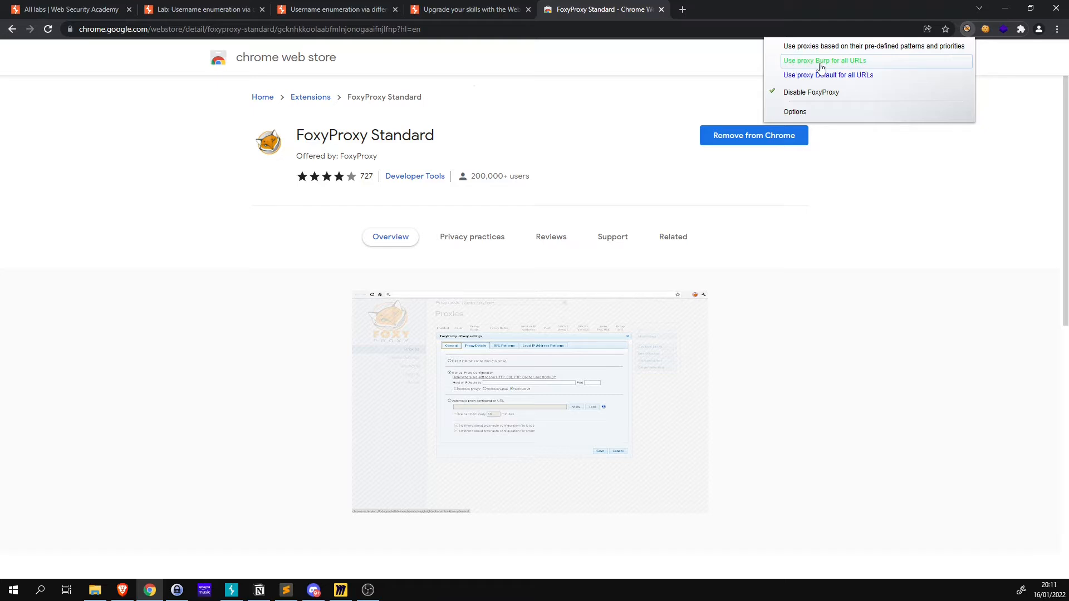
click(873, 63)
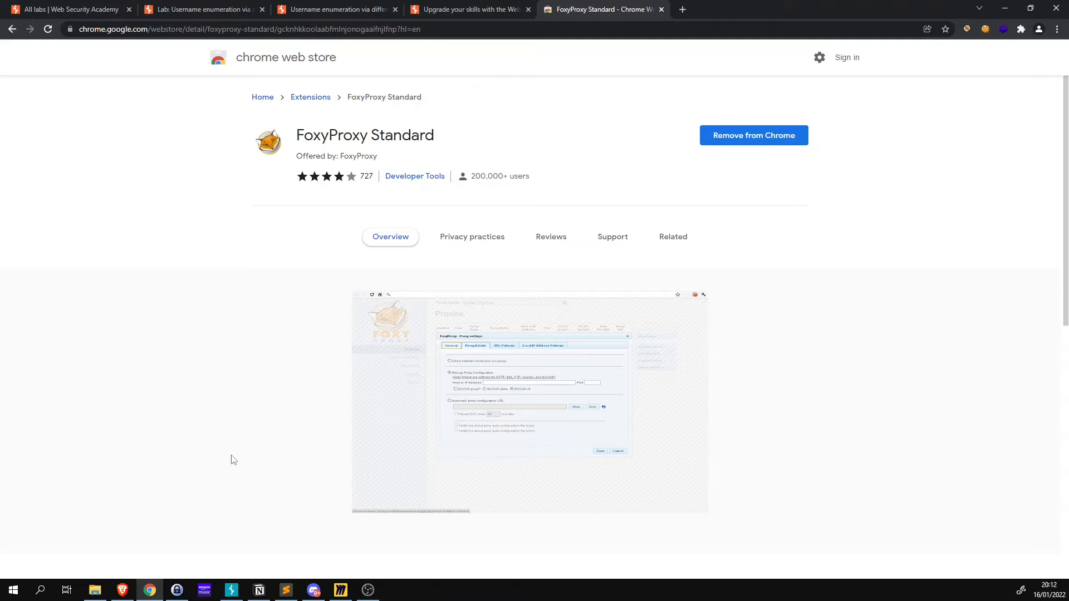
click(234, 592)
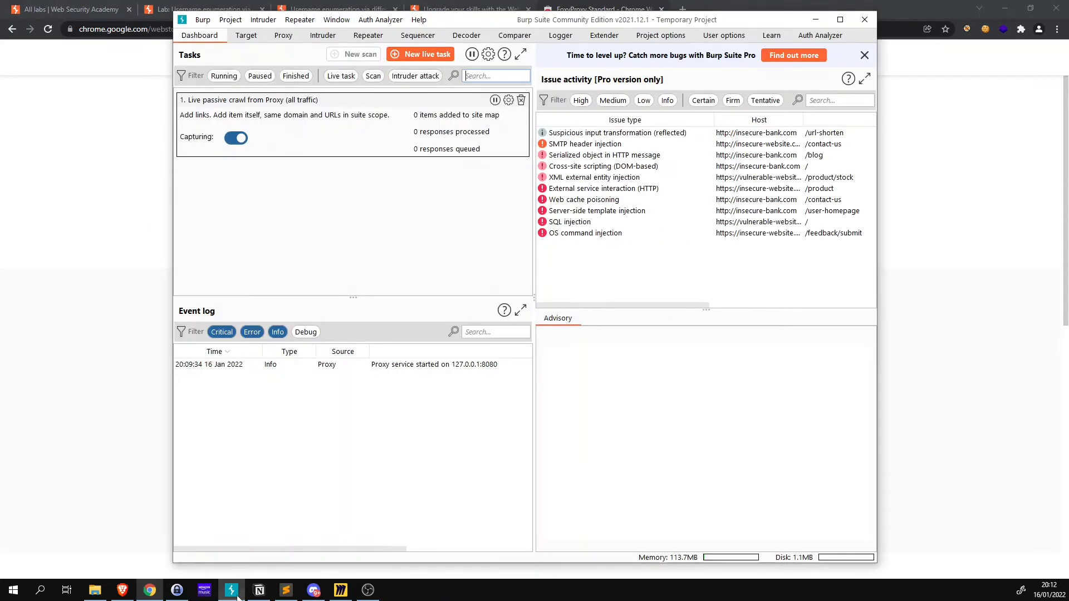
click(112, 413)
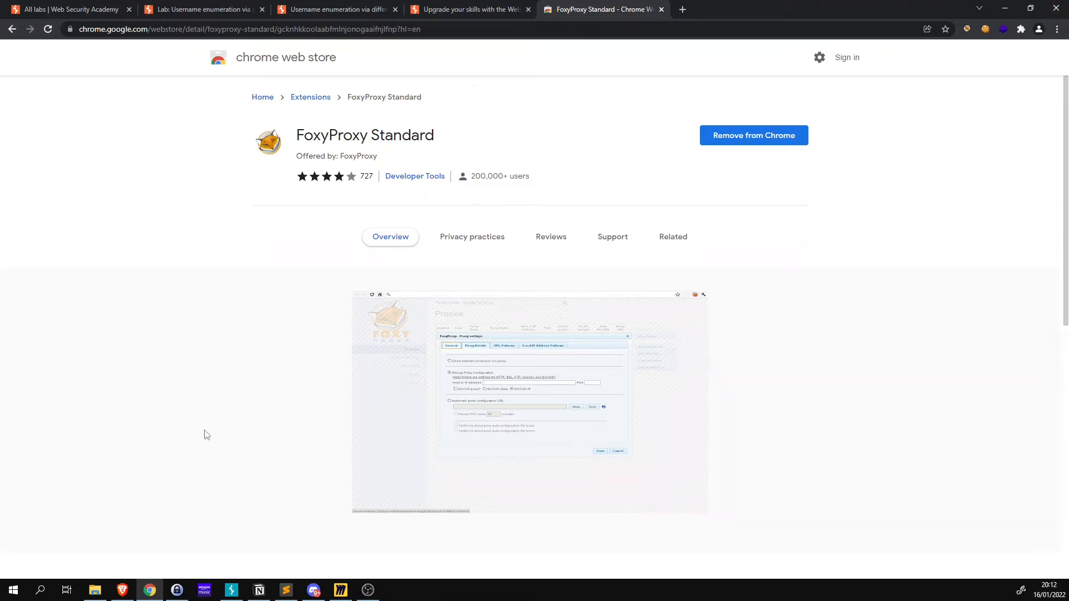
mouse_move(232, 589)
click(231, 589)
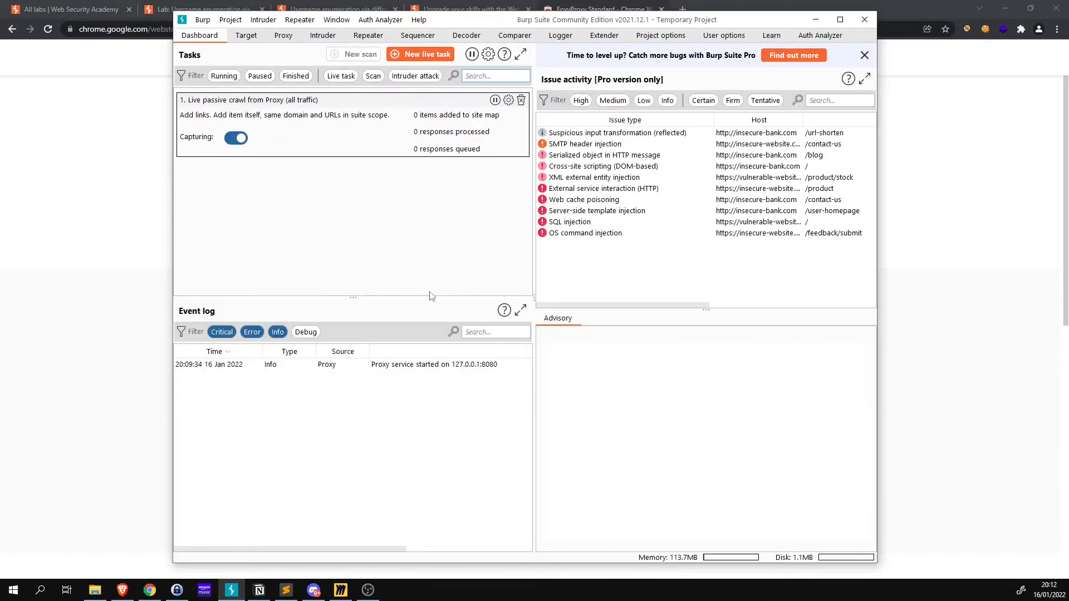
click(906, 215)
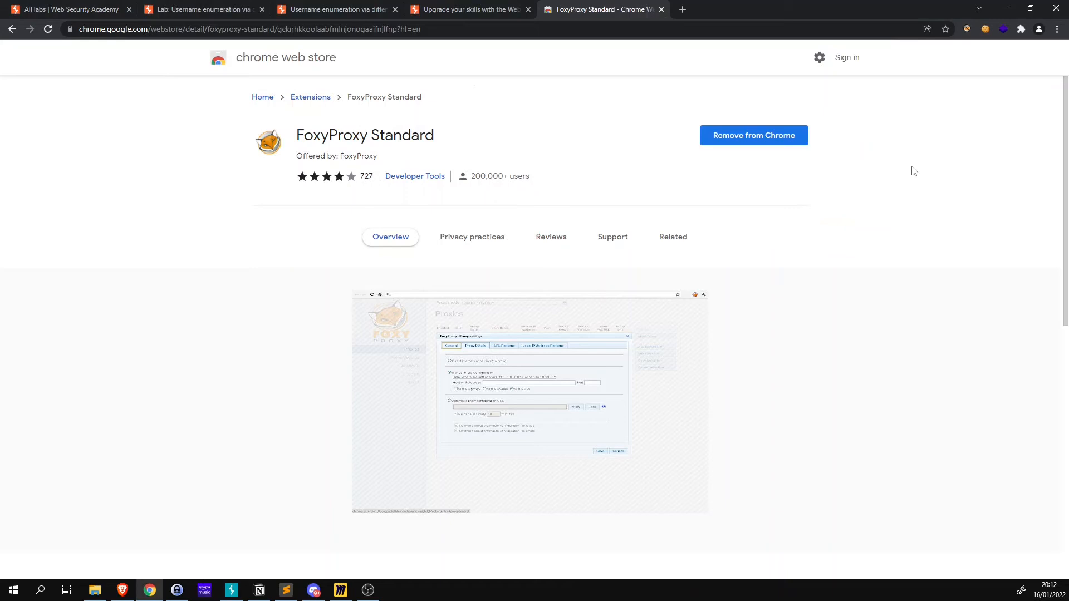
click(966, 29)
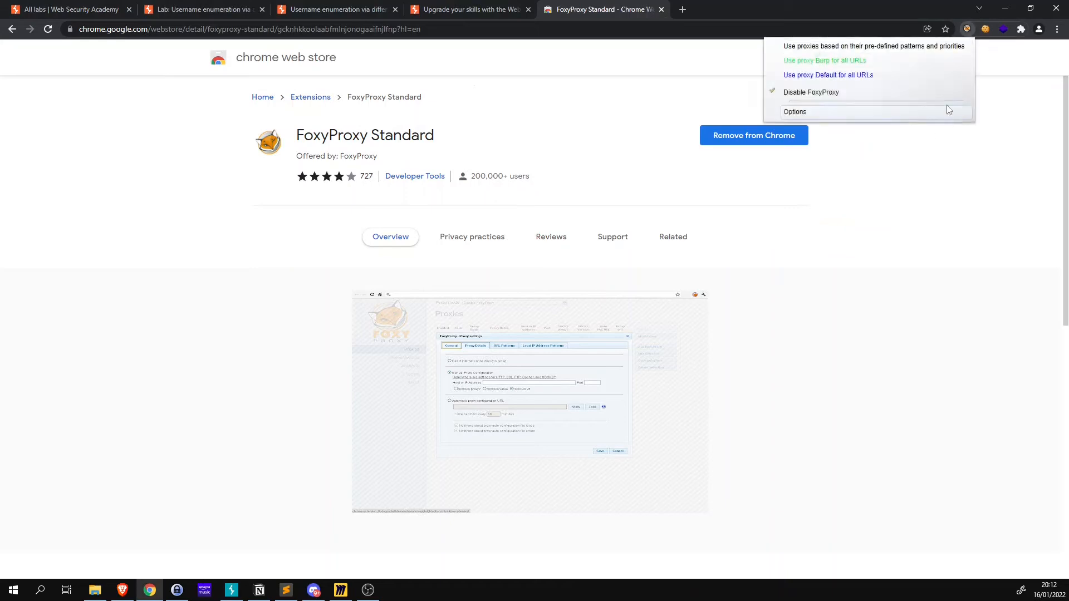
click(821, 64)
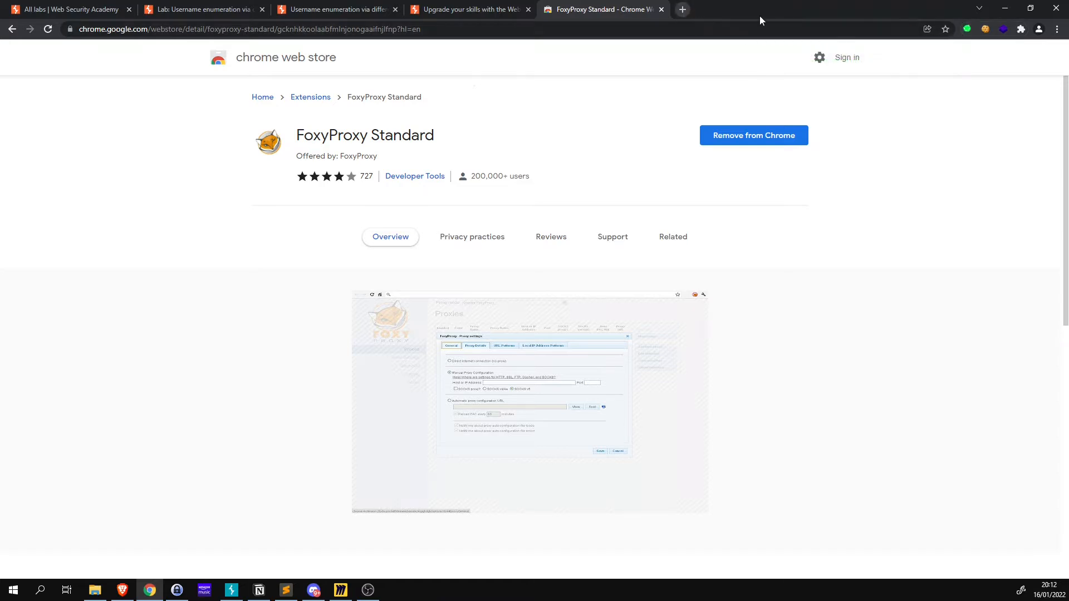
- Load Burp's local page at 127.0.0.1:8080 in a new browser tab and download its CA certificate
click(683, 10)
click(686, 29)
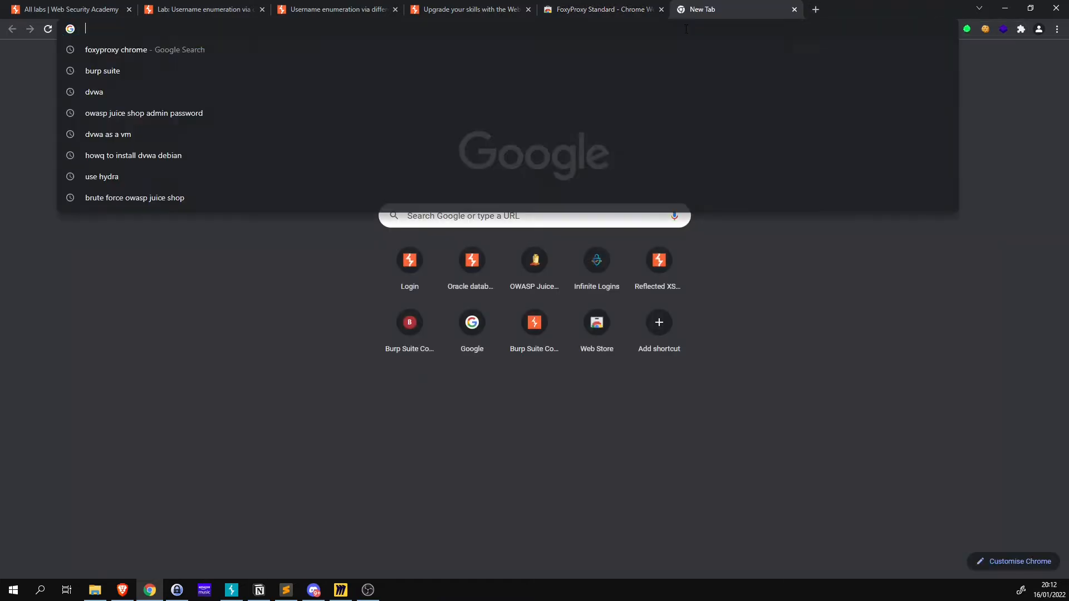
text(127.0.0.1)
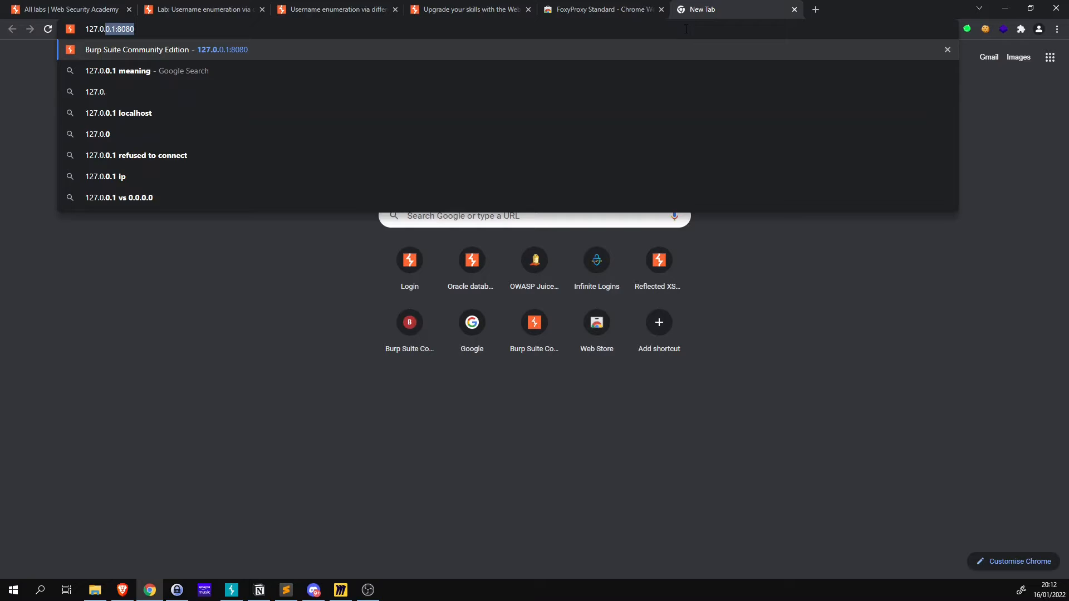
key(BackSpace)
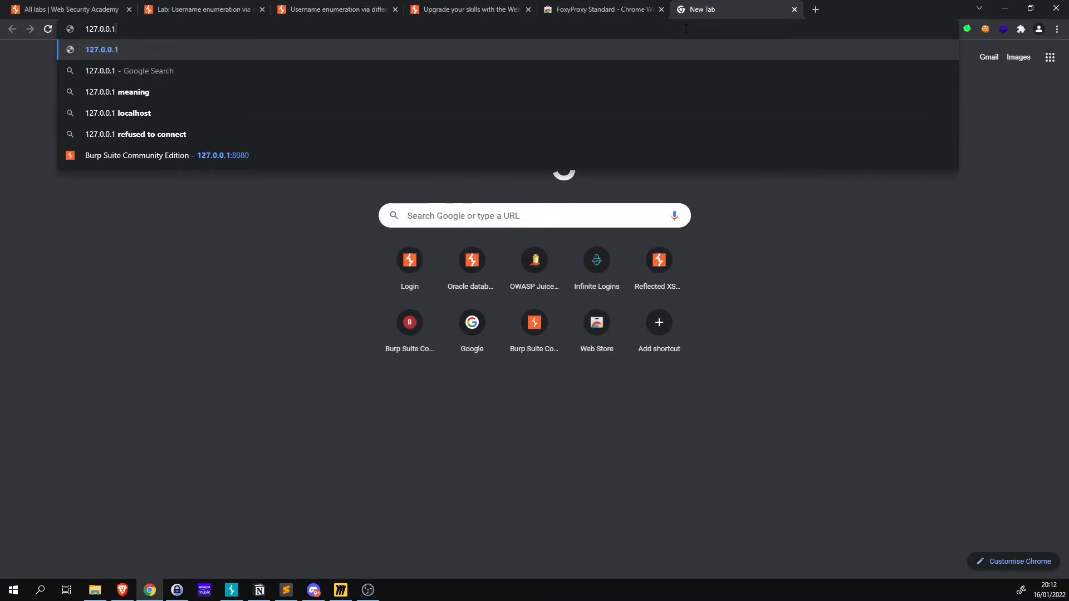
key(Return)
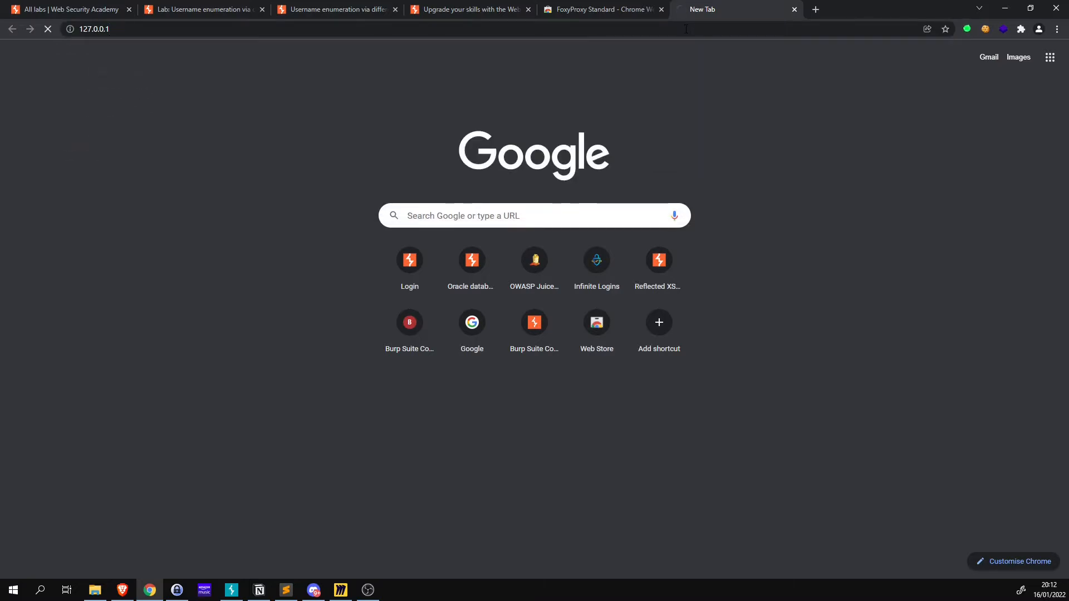
click(686, 29)
key(Return)
click(381, 30)
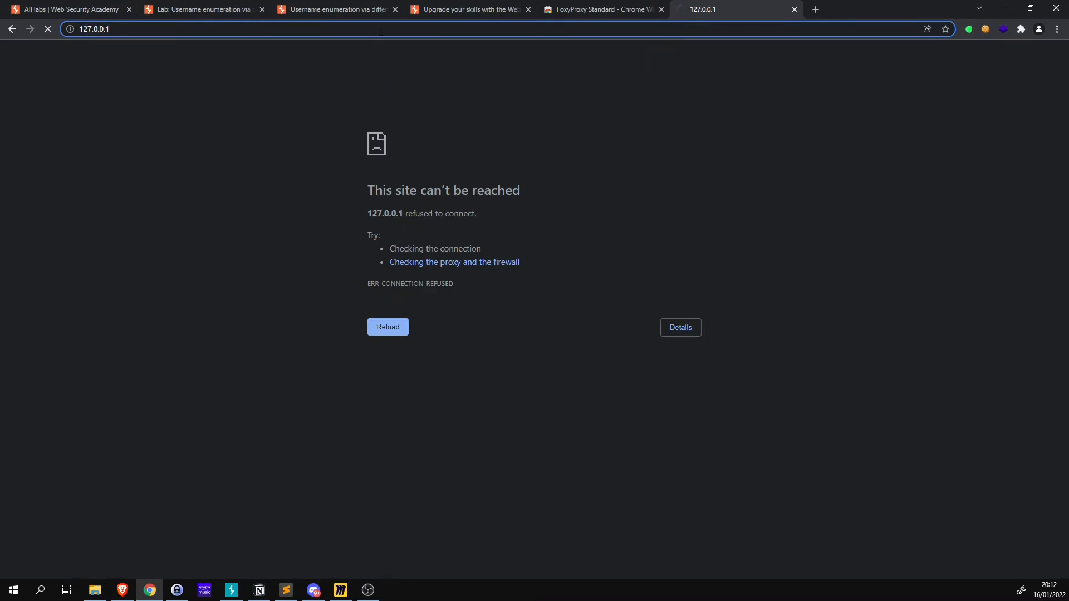
text(:)
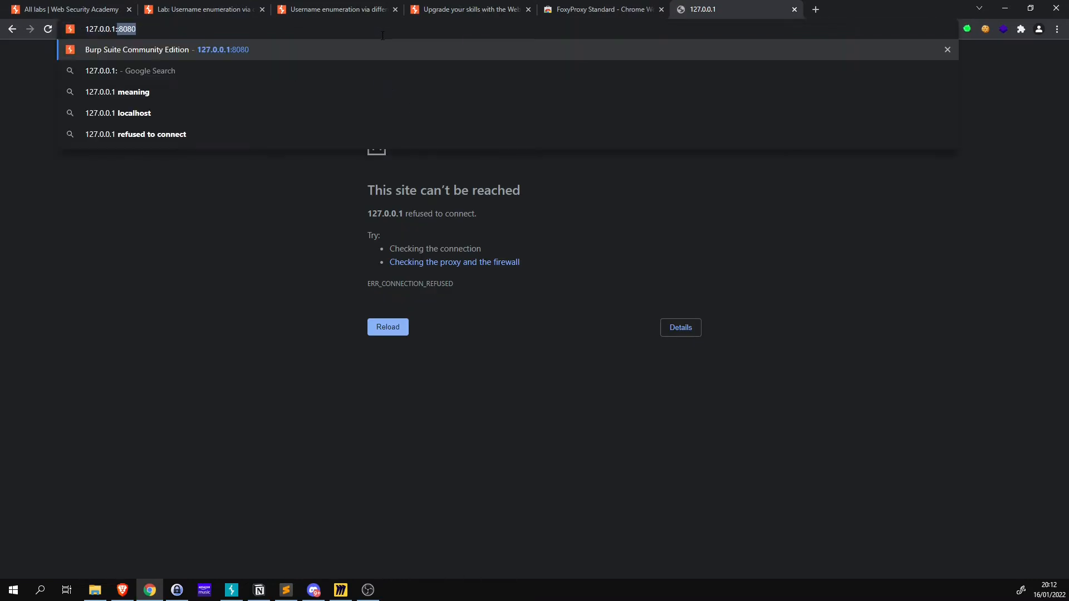
text(8080)
key(Return)
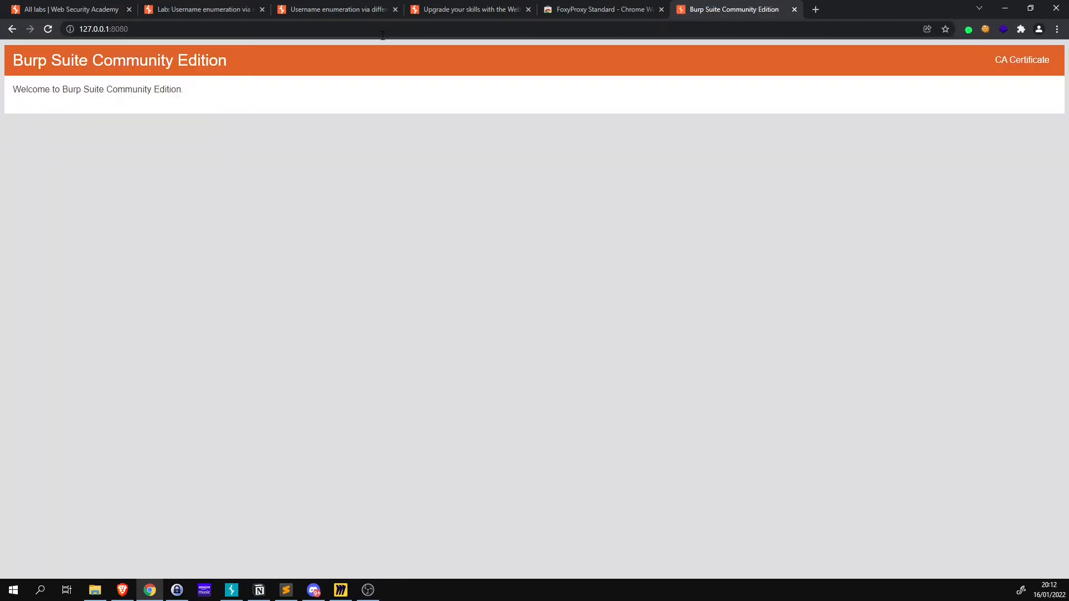
click(1027, 67)
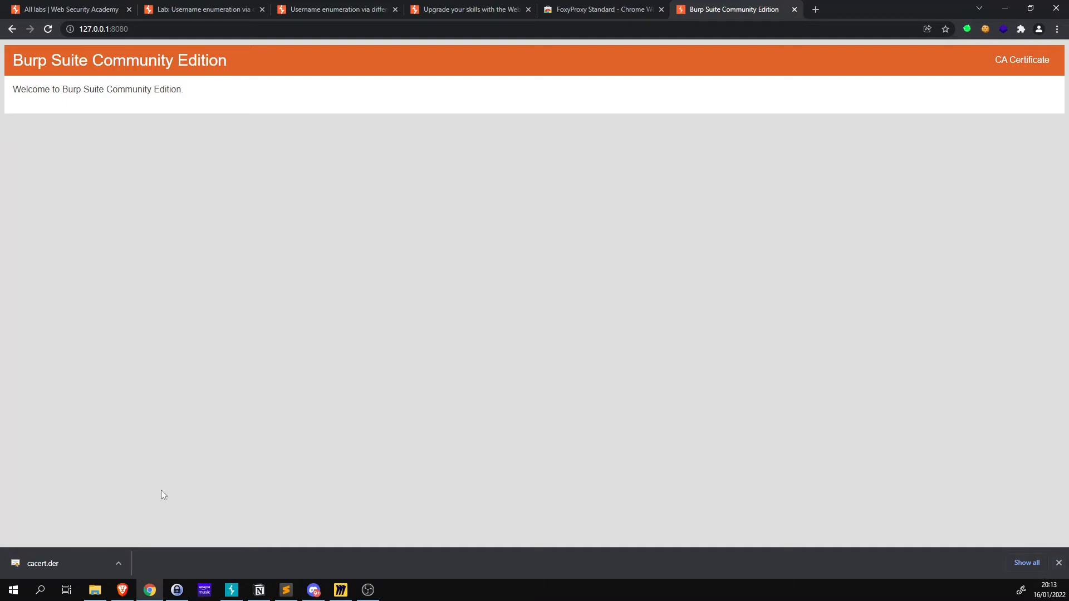
- Find the certificate options in Chrome's settings by searching for "certificate" and open certificate management
click(1057, 29)
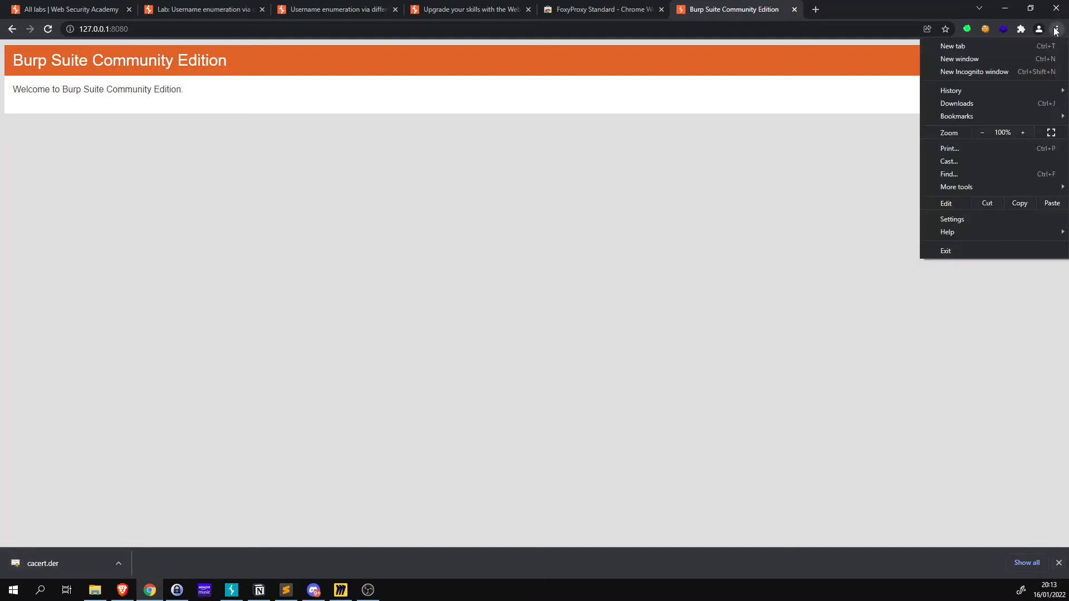
click(965, 220)
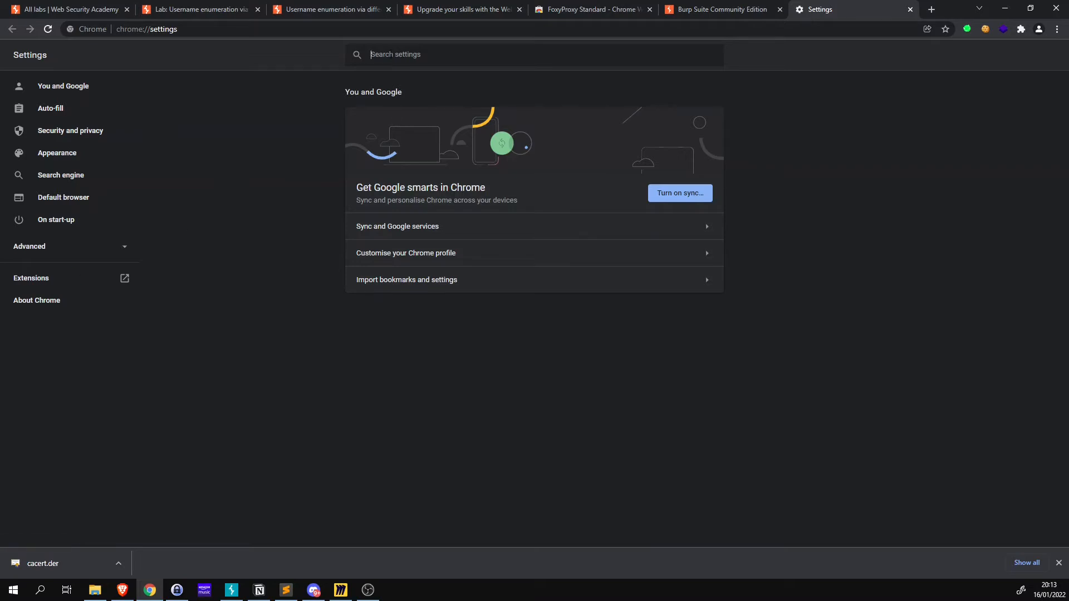
text(certificate)
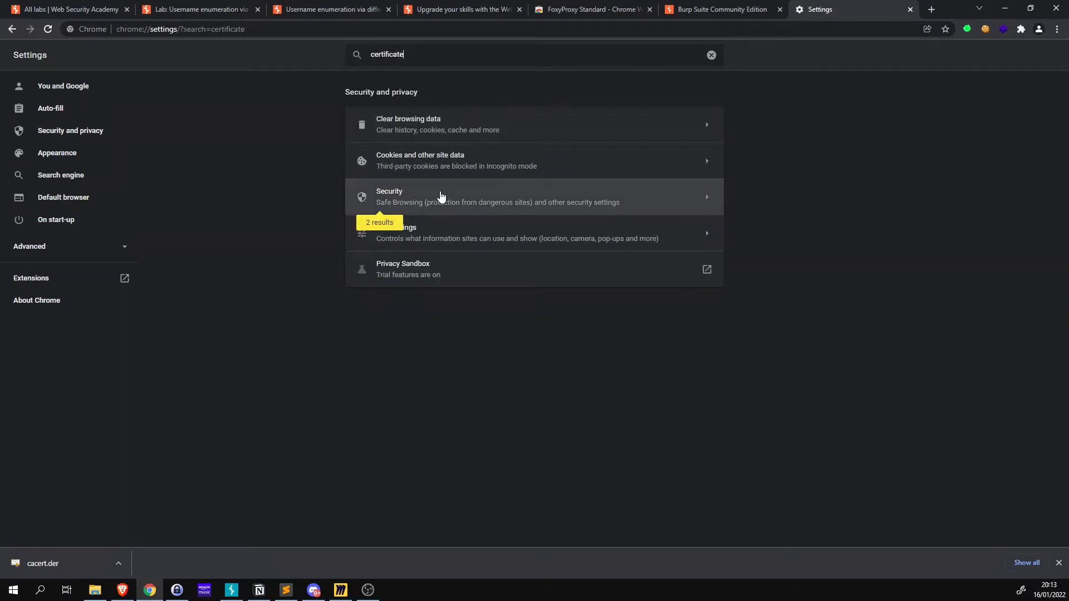
click(385, 206)
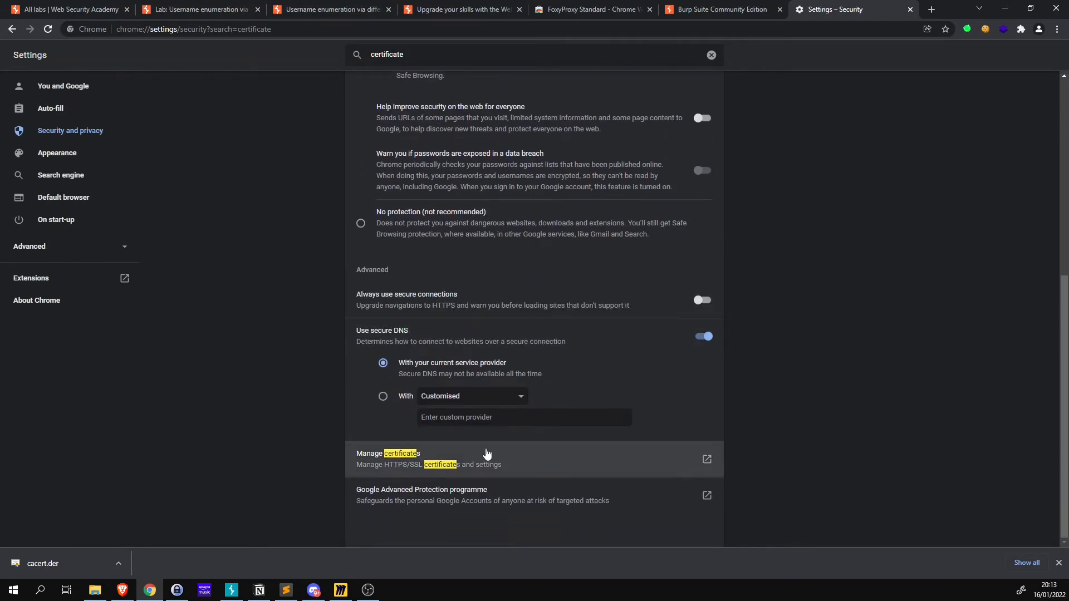
click(551, 460)
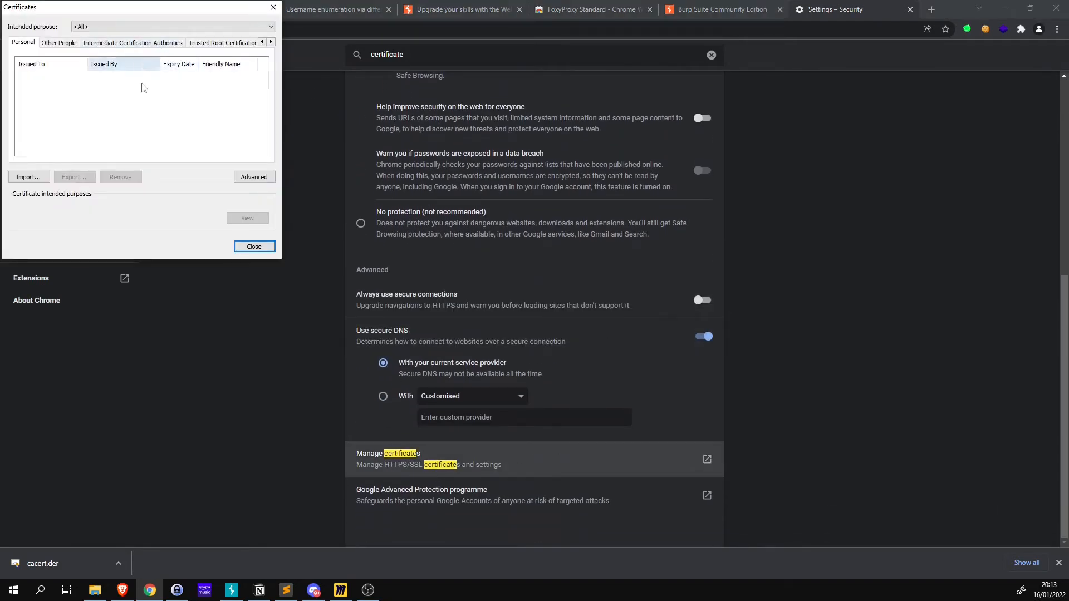
- Start importing a certificate into Trusted Root Certification Authorities and choose cacert.der from Downloads, with all file types listed
click(212, 44)
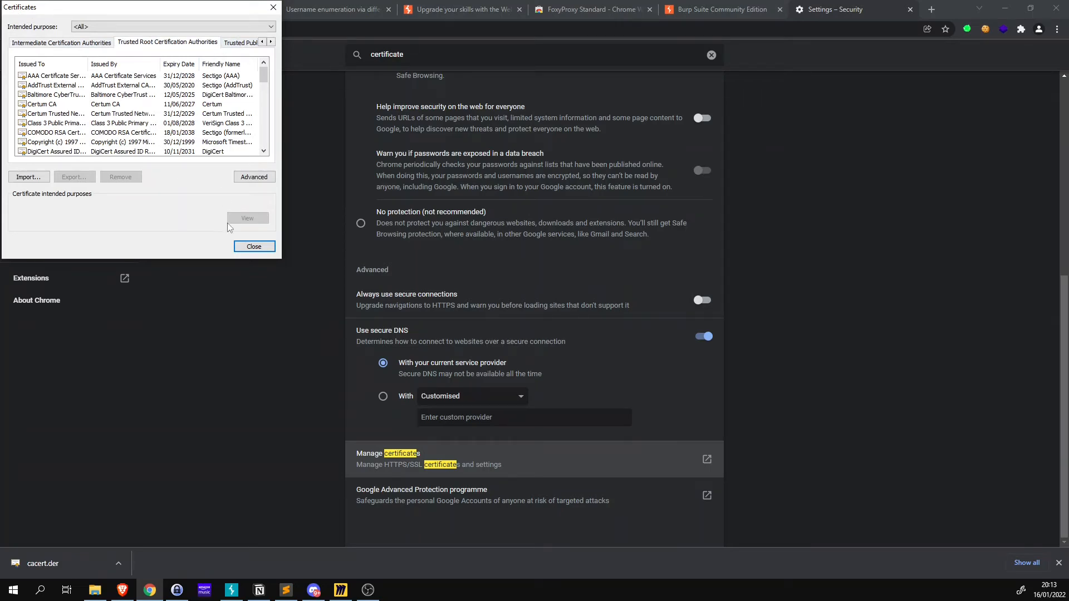
click(29, 177)
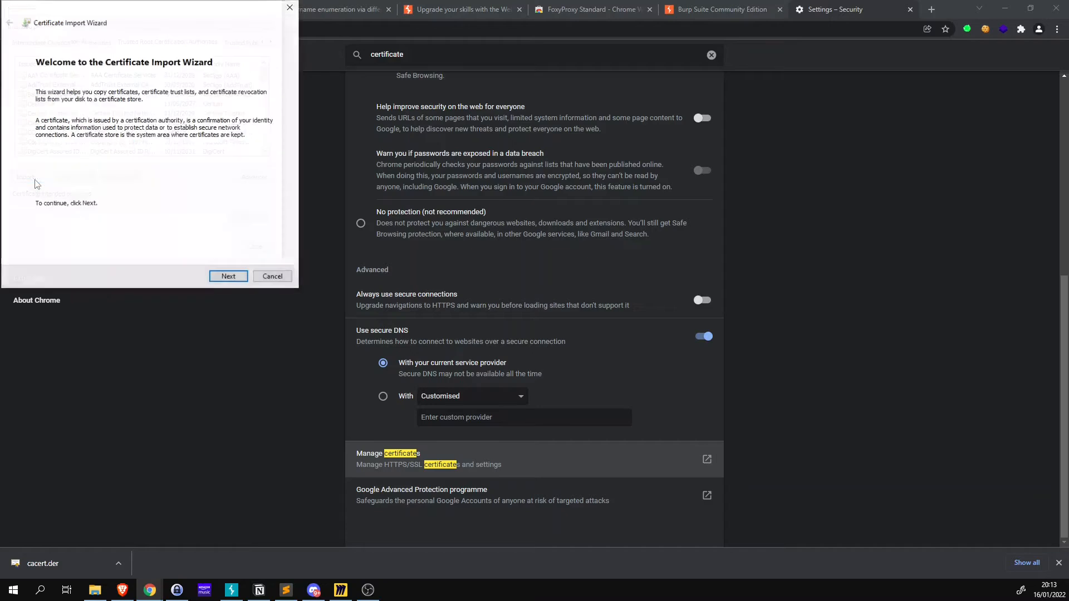
click(229, 276)
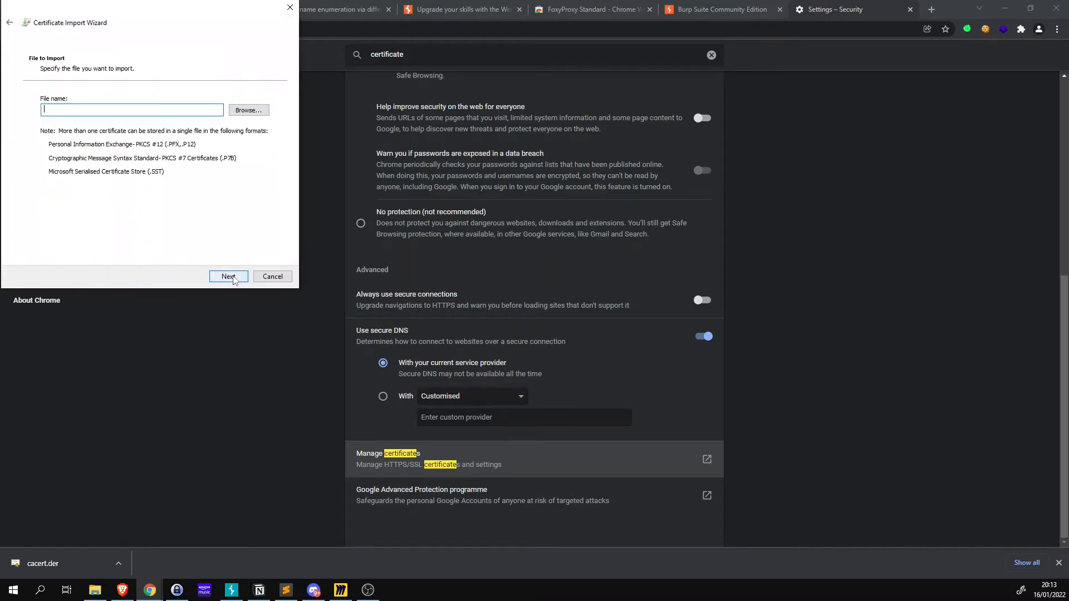
click(248, 110)
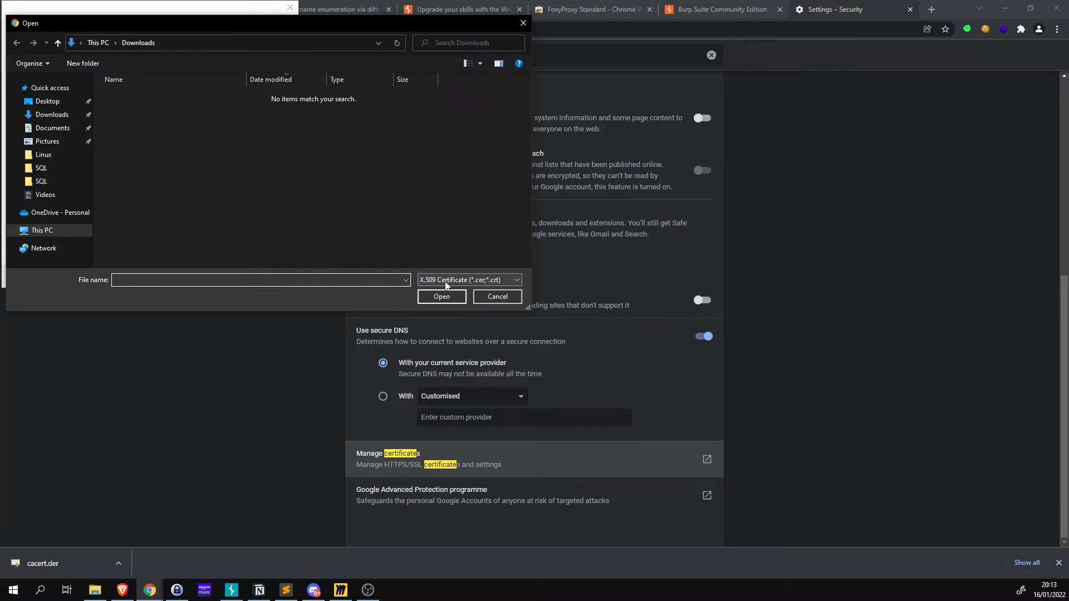
click(477, 285)
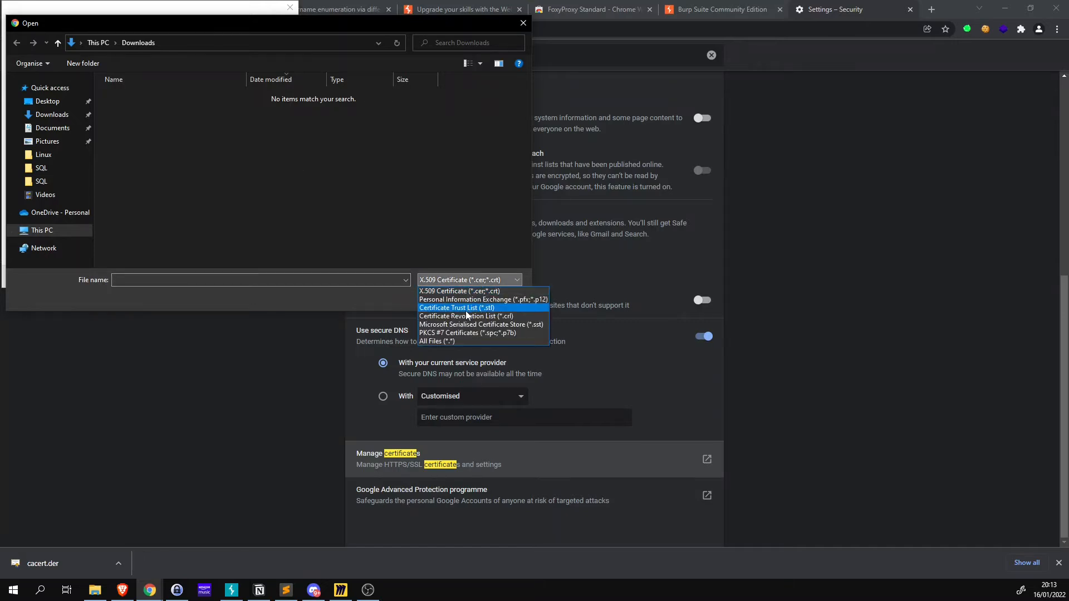
click(461, 341)
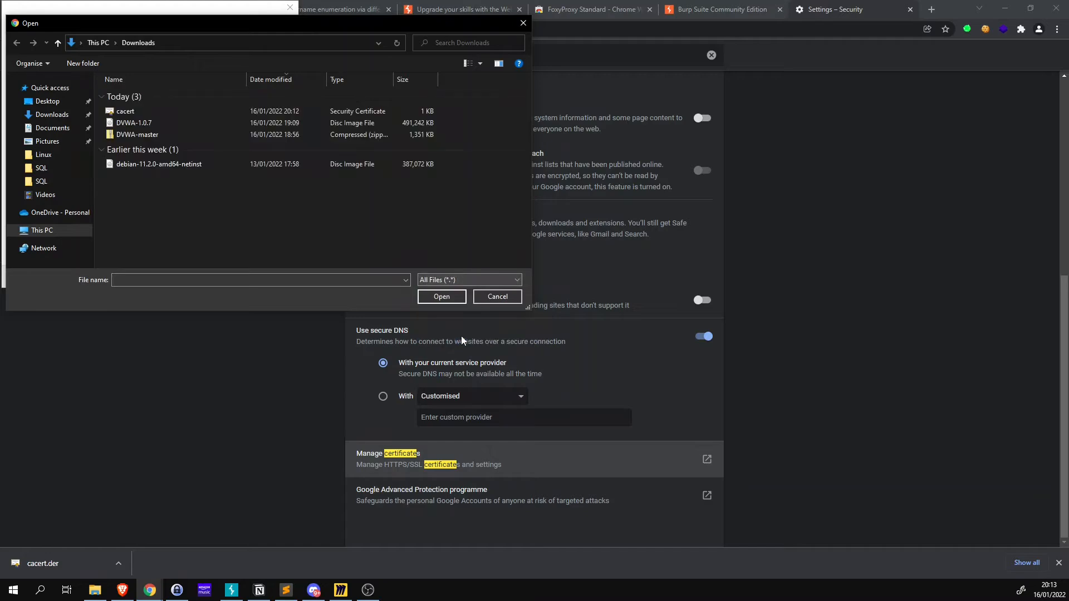
click(126, 111)
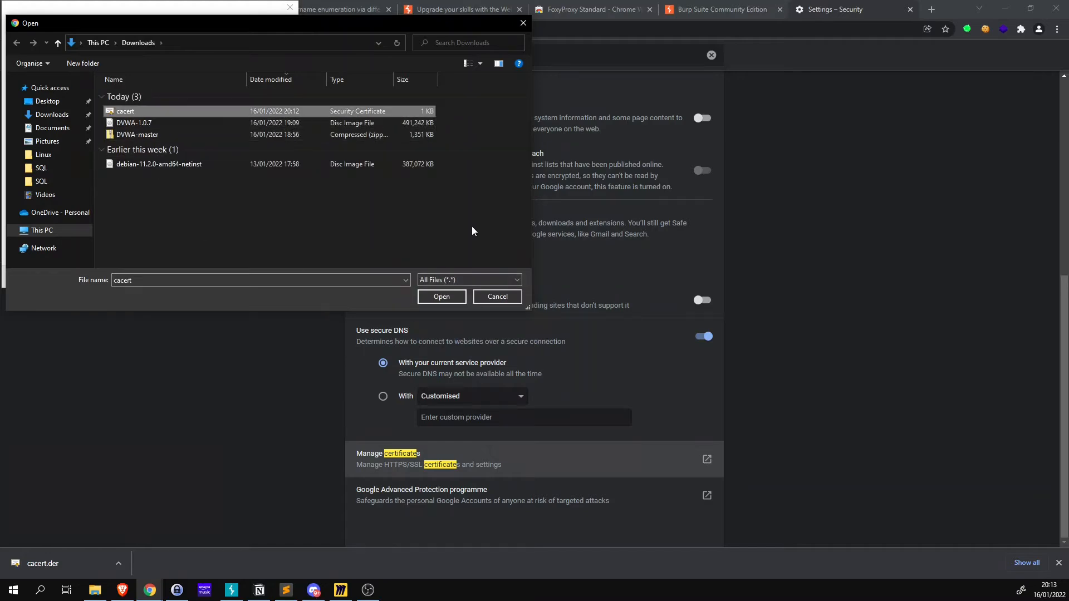
click(442, 296)
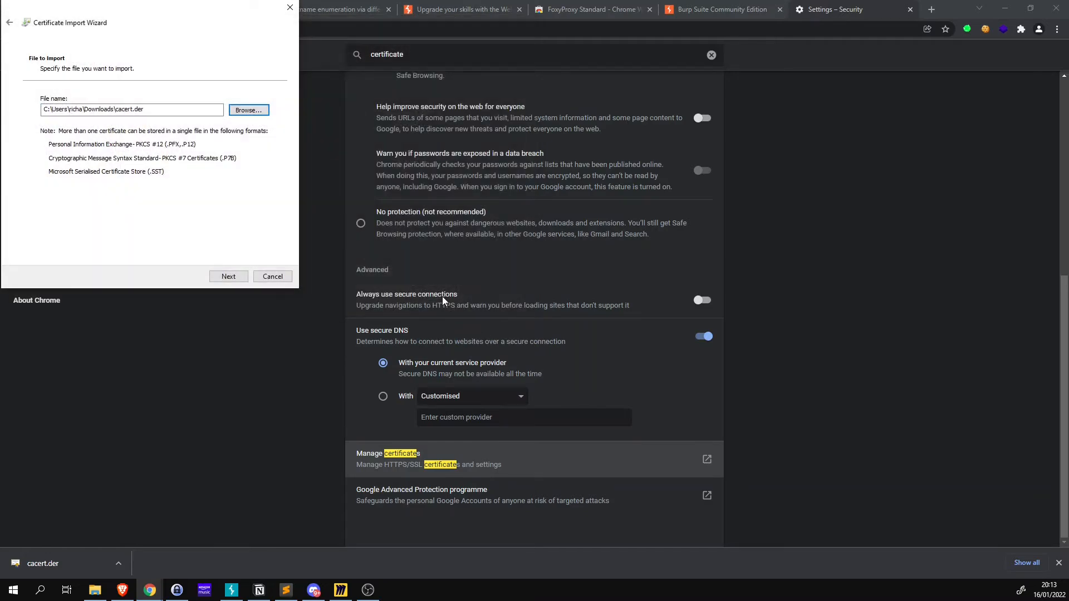
- Review the Trusted Root Certification Authorities store choice for the import, cancel the wizard and close the certificates window
click(228, 279)
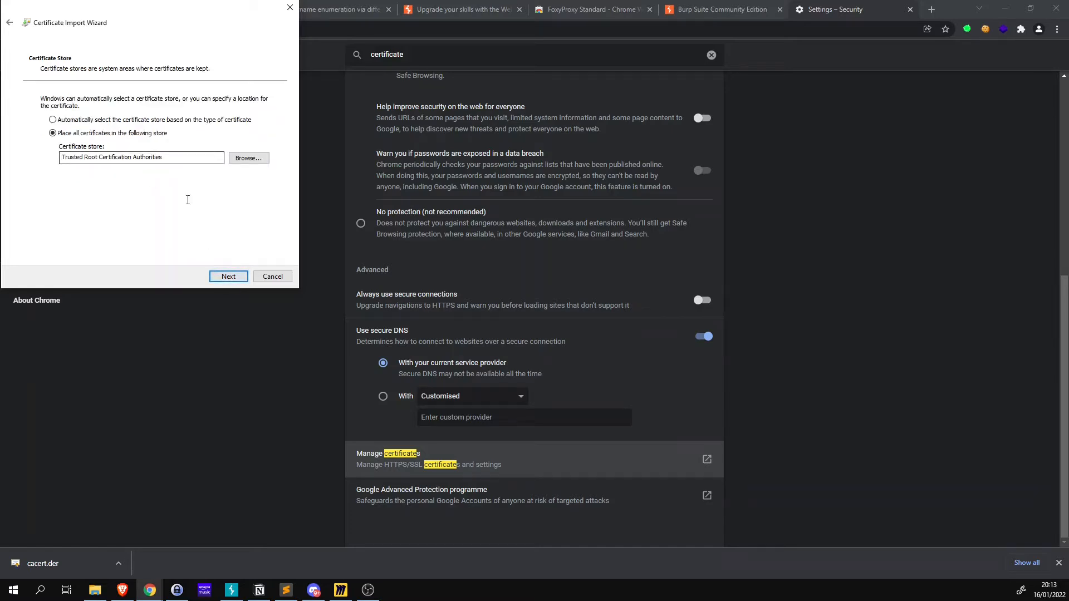
click(270, 277)
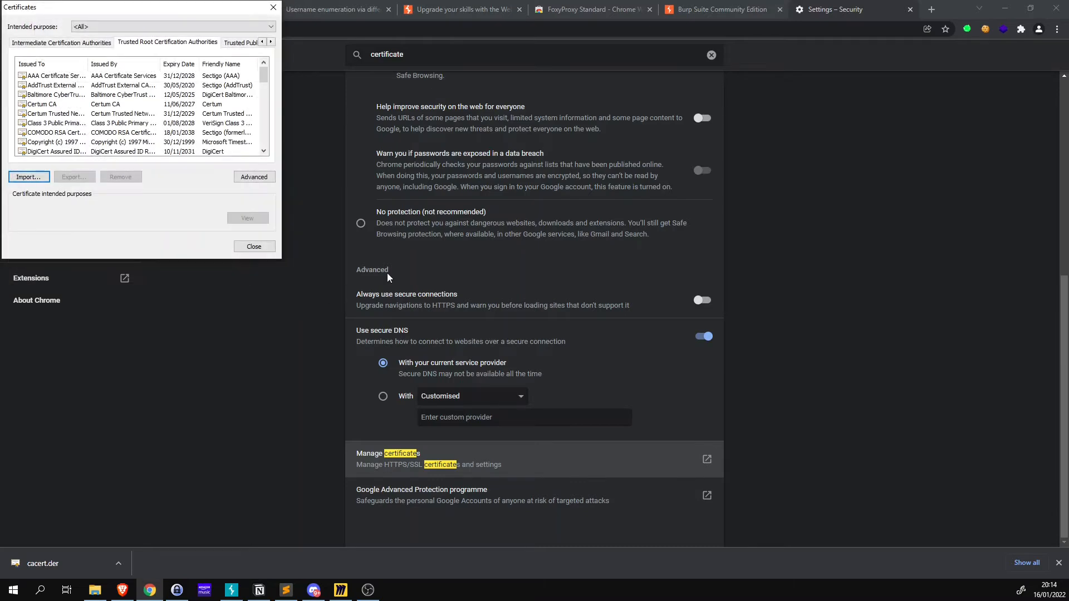
click(253, 246)
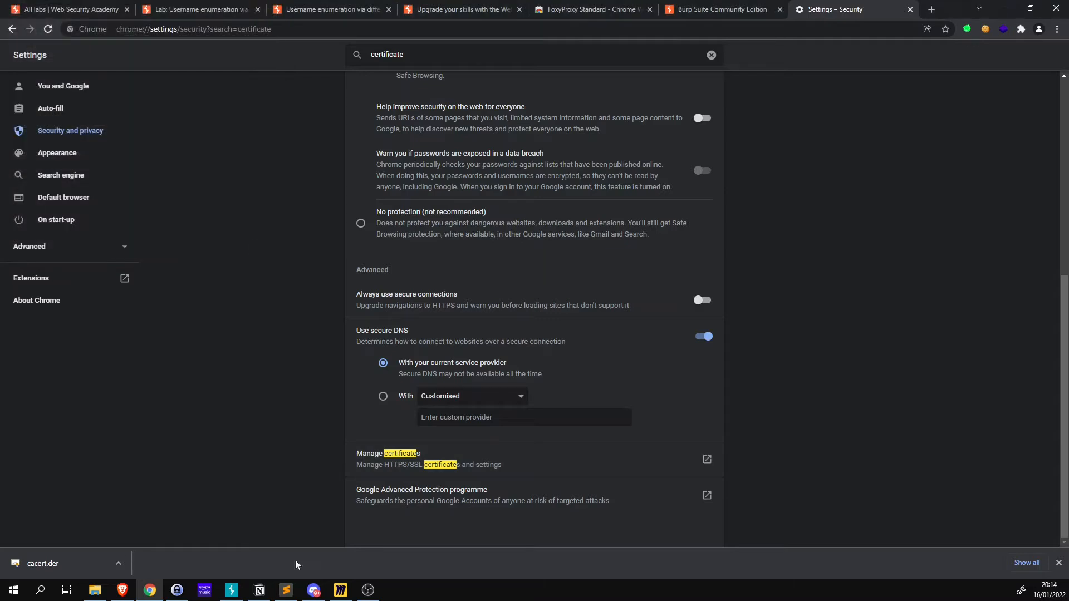
- Switch to Burp Suite and maximize its window
click(234, 595)
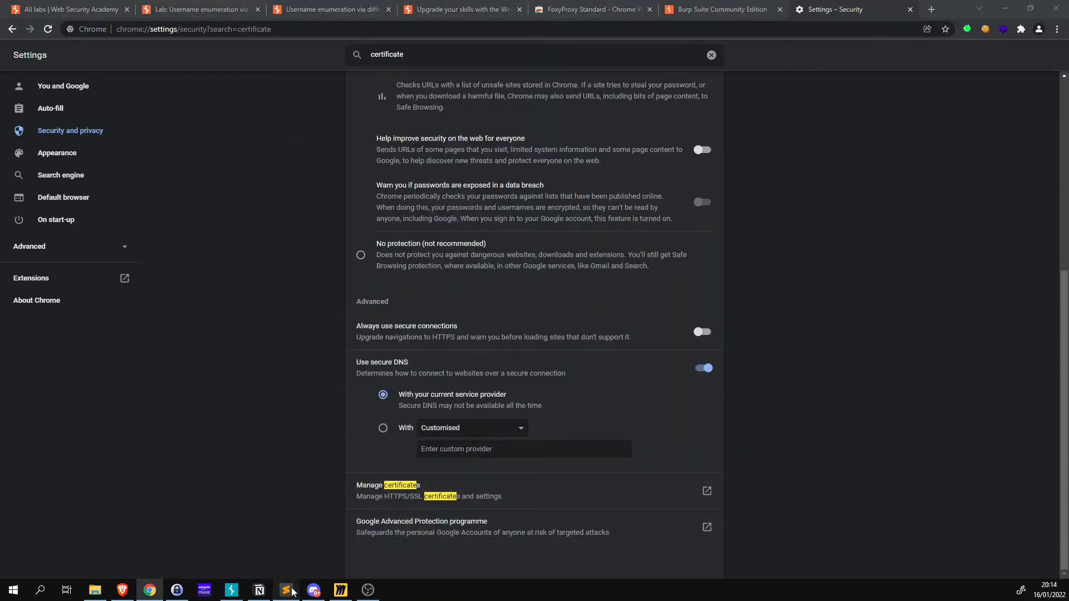
click(244, 594)
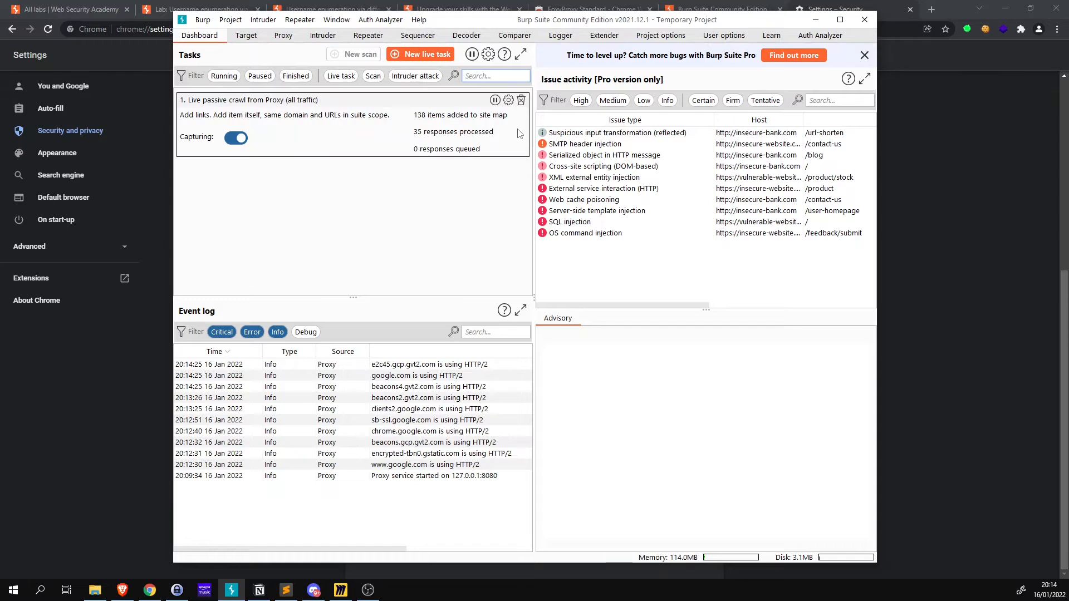
click(840, 20)
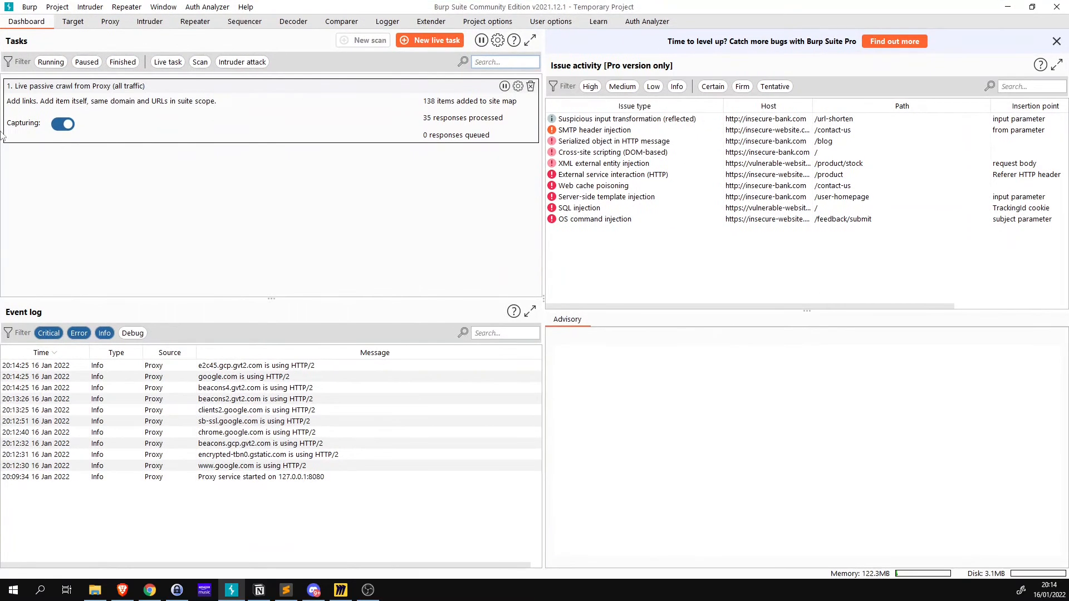
- Look through Burp's Intruder, Proxy, Repeater, Sequencer, Comparer and Decoder tools, ending on the Target site map
click(73, 21)
click(146, 21)
click(73, 21)
click(110, 21)
click(194, 21)
click(250, 21)
click(330, 21)
click(301, 23)
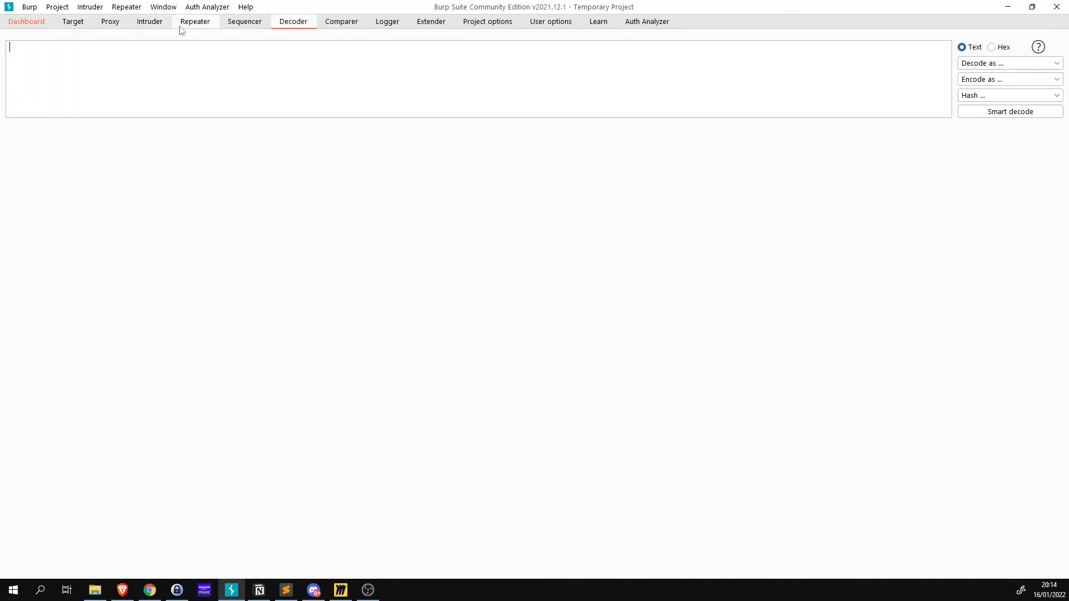
click(71, 25)
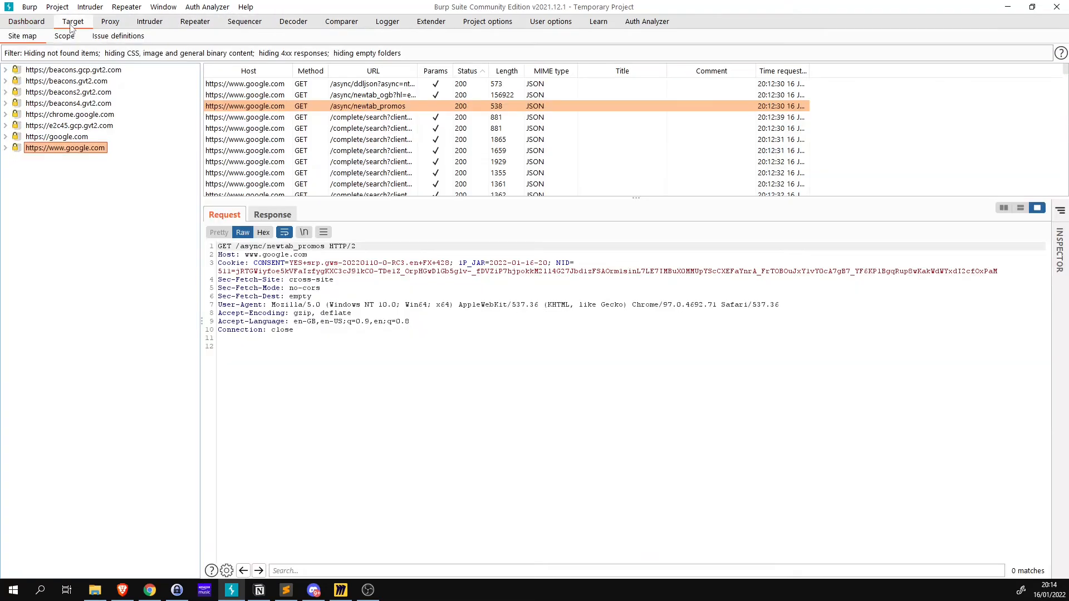
- Check in Chrome that FoxyProxy uses the Burp proxy for all URLs, and close Burp Suite
click(1008, 7)
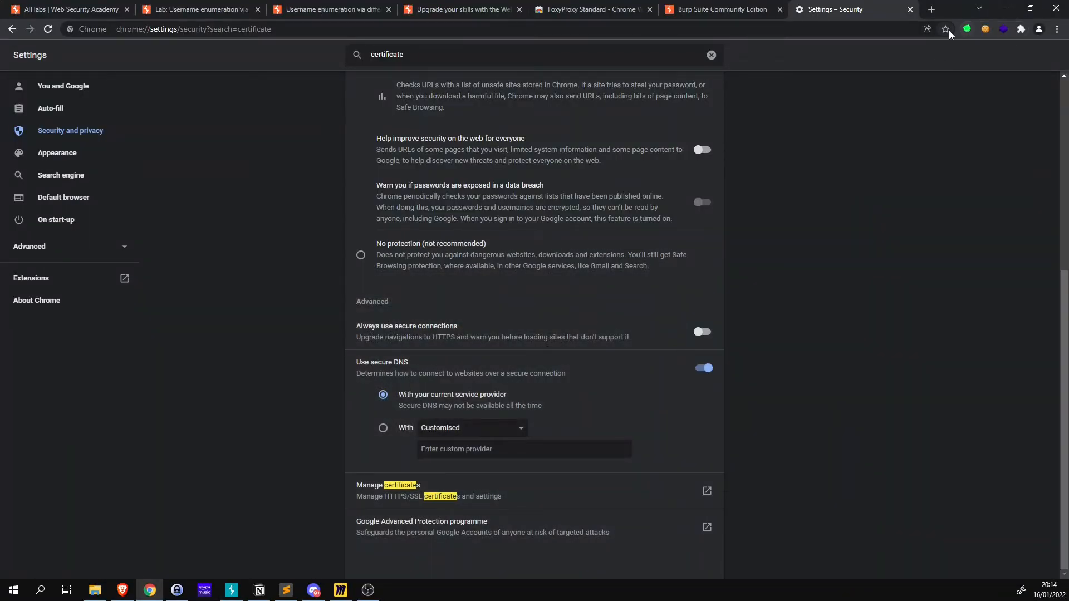
click(968, 30)
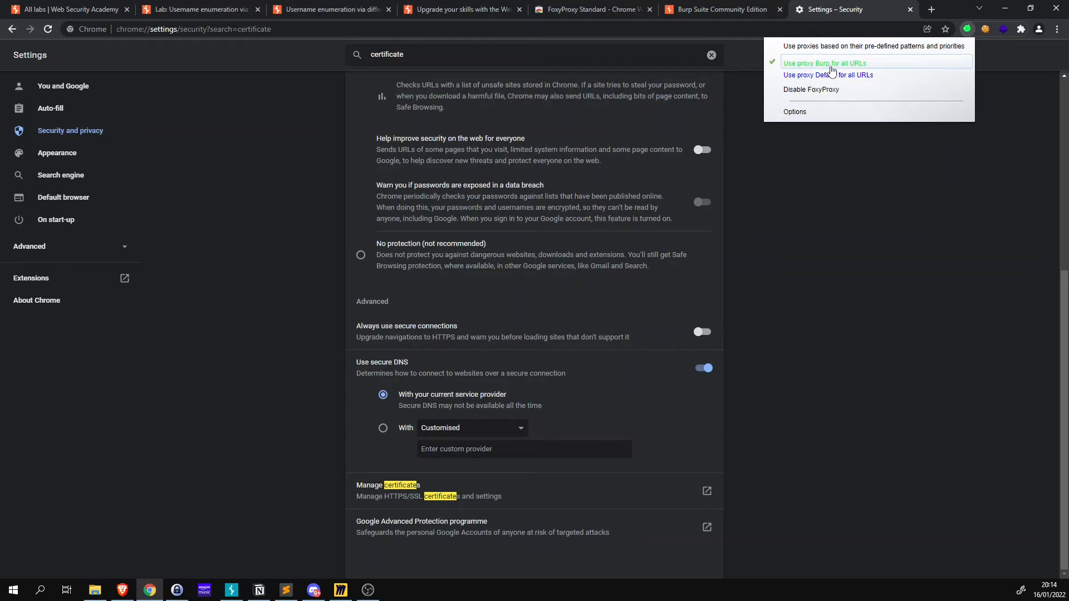
click(231, 590)
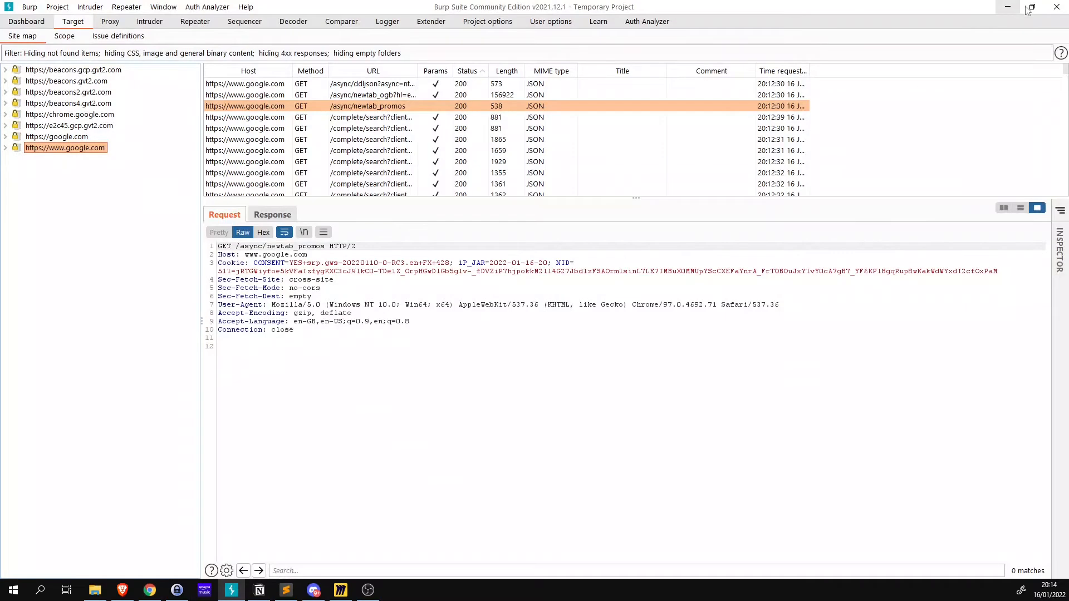
click(1056, 7)
click(582, 310)
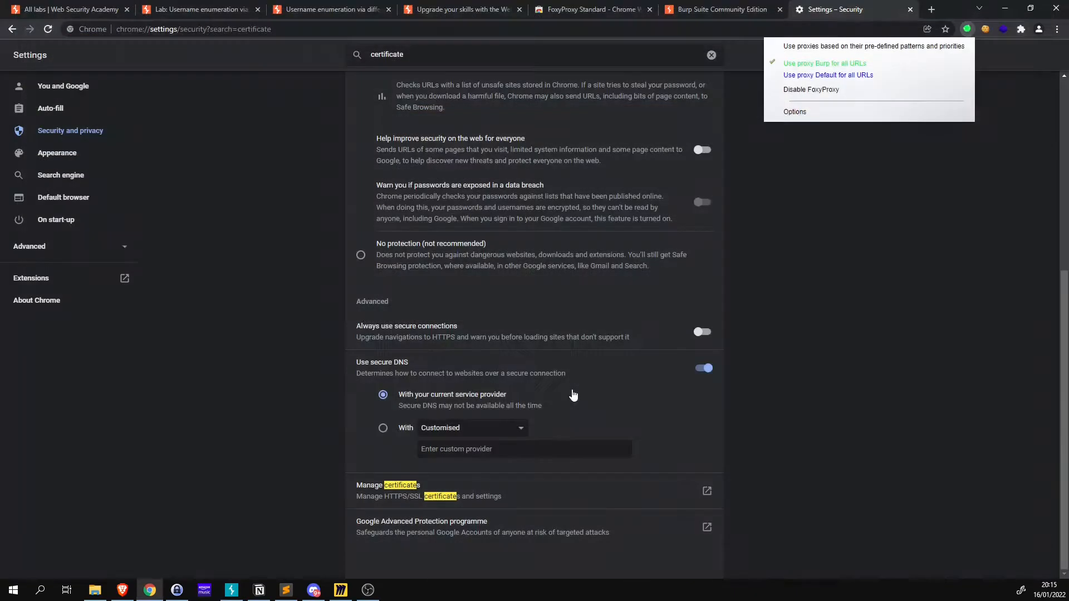
- Close Chrome's settings tab and try to load google.com in a new tab with Burp Suite closed
click(983, 217)
click(910, 9)
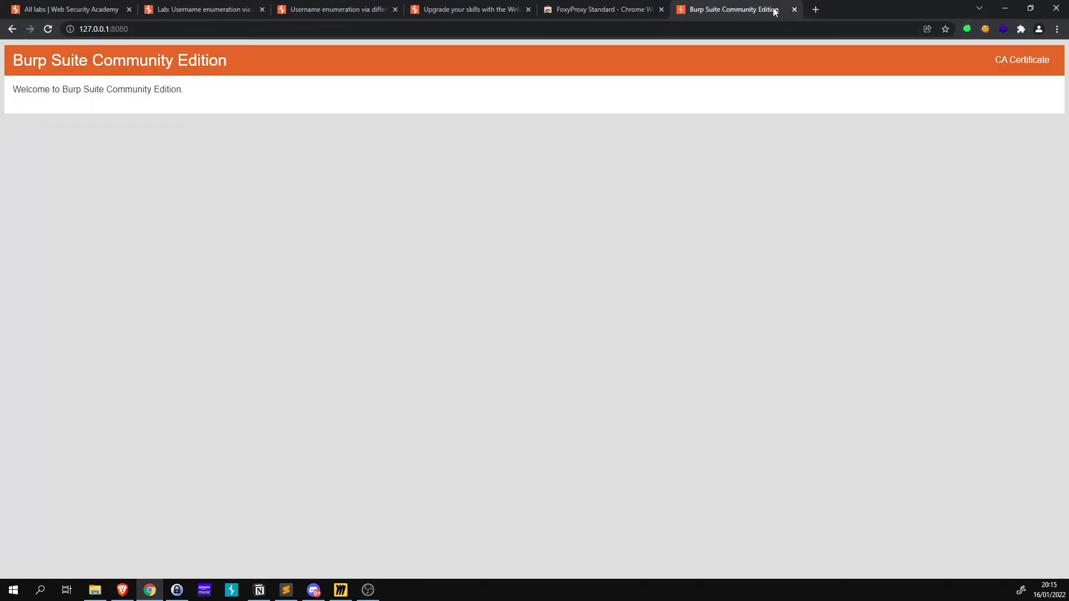
click(815, 10)
text(goo)
key(Return)
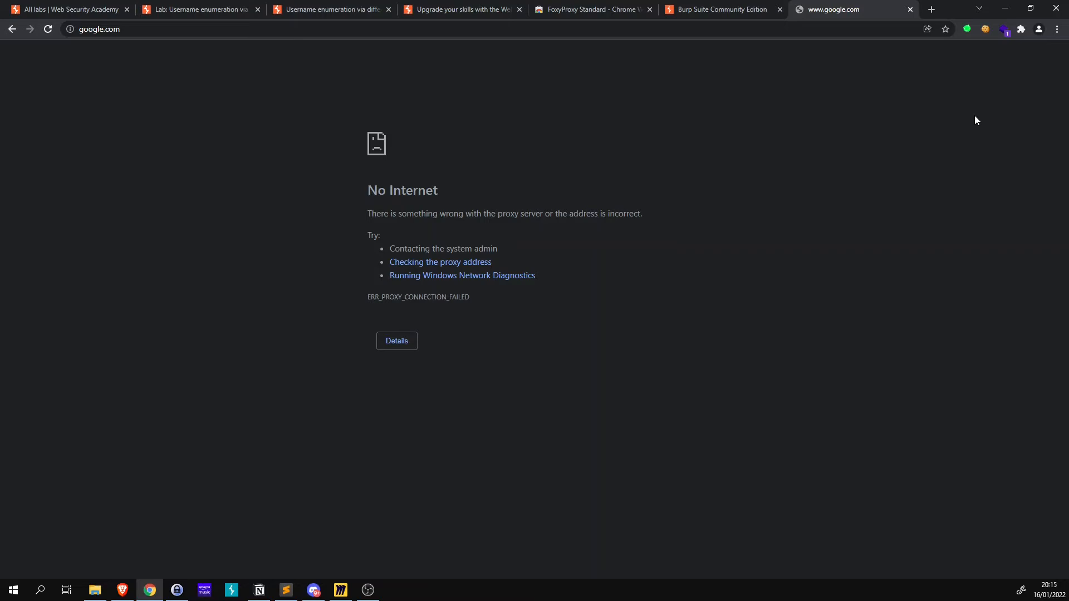
- Check FoxyProxy's active proxy, and close the google.com, Burp Suite Community Edition and FoxyProxy store tabs
click(967, 29)
click(747, 358)
click(910, 10)
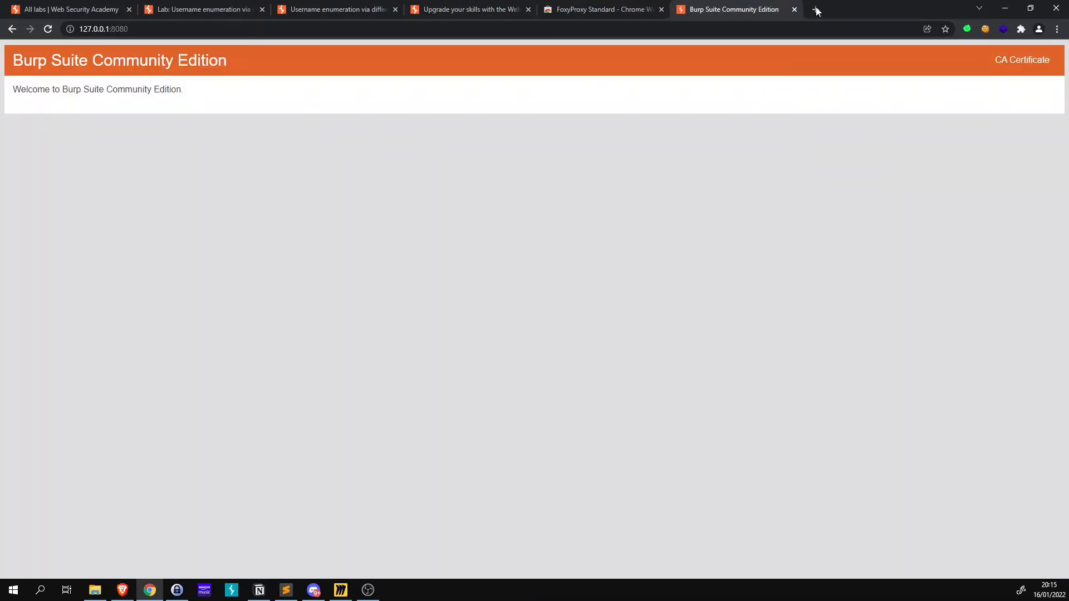
click(794, 10)
click(661, 9)
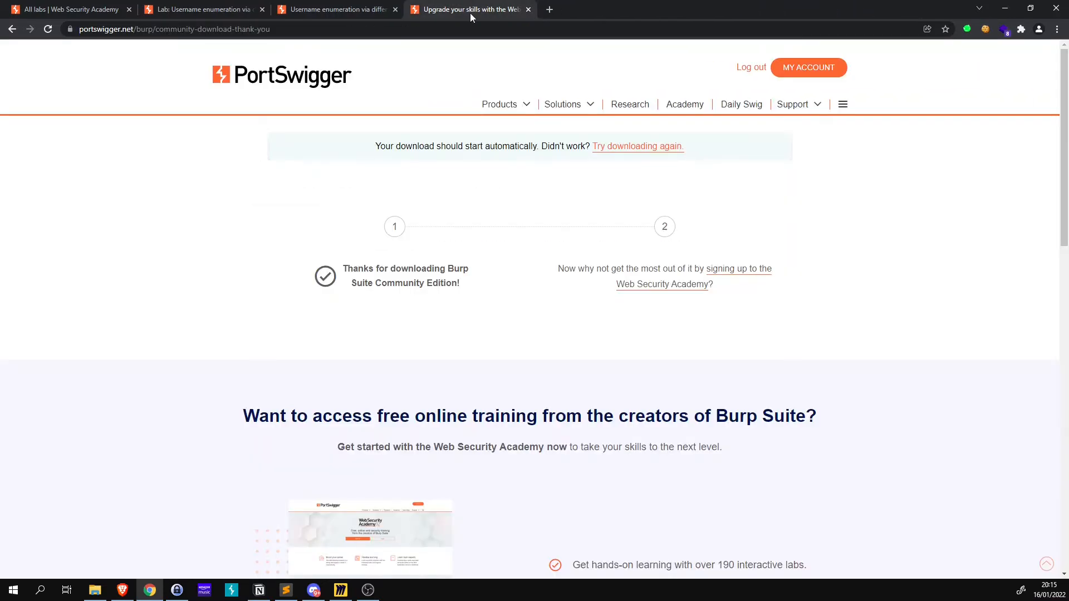
- Find the open "Username enumeration via different responses" lab site among the tabs and go to its home page
click(338, 9)
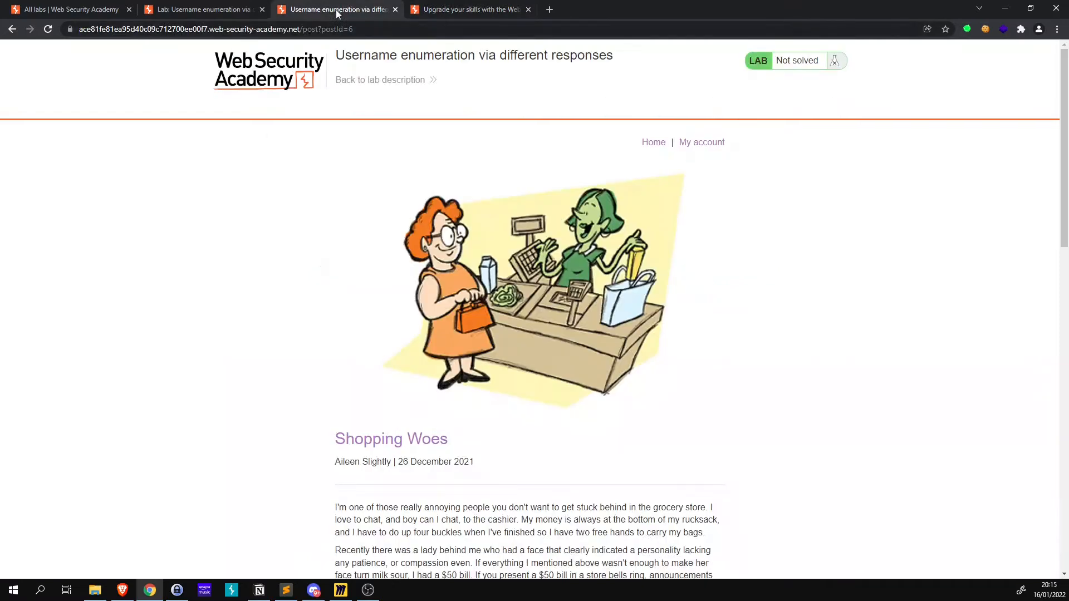
click(455, 9)
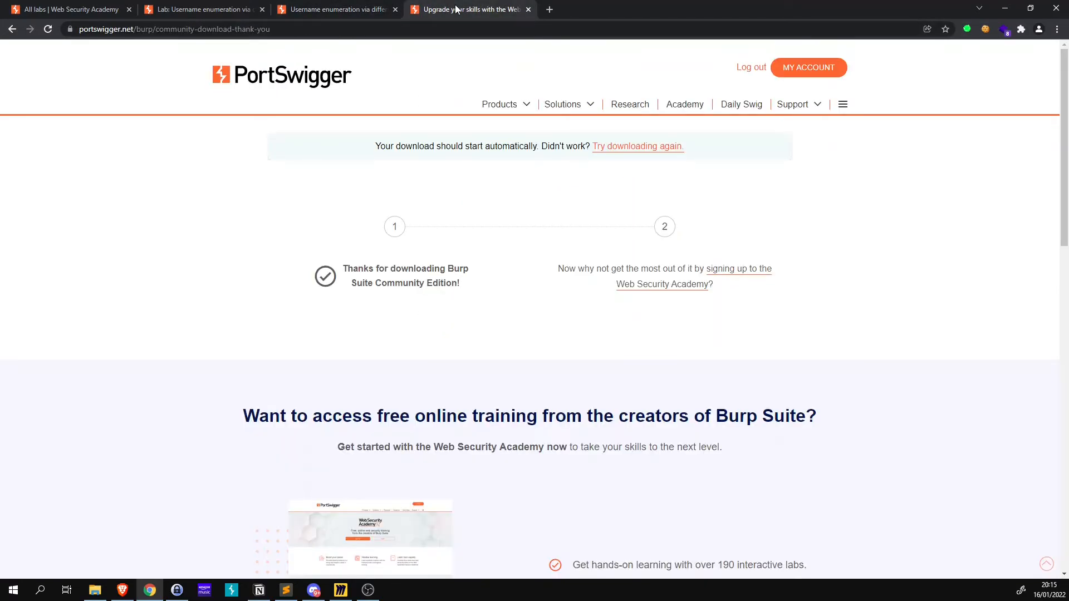
click(187, 15)
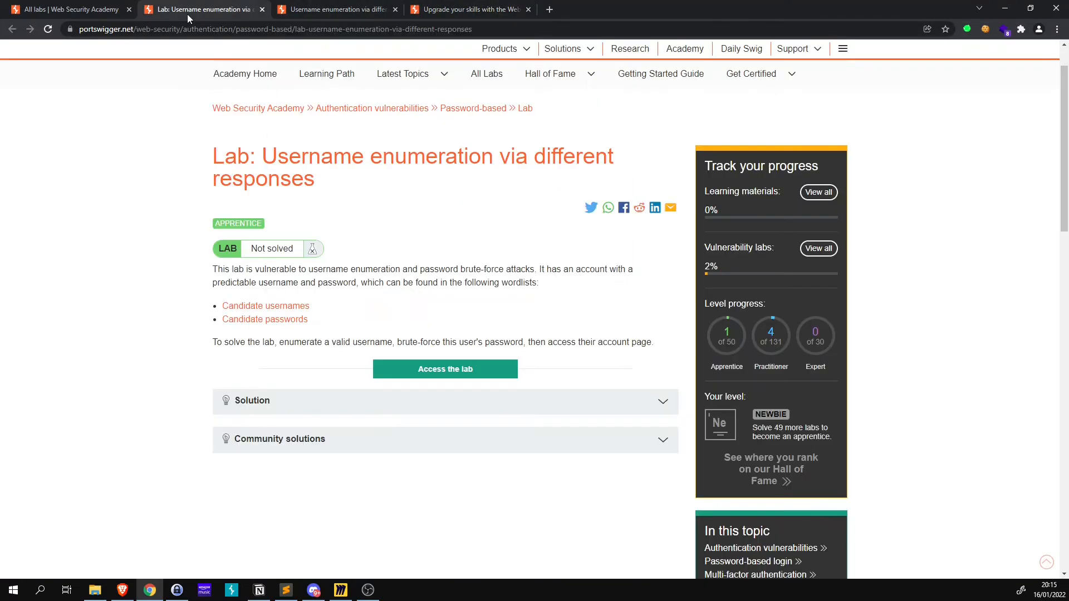
click(330, 11)
click(656, 144)
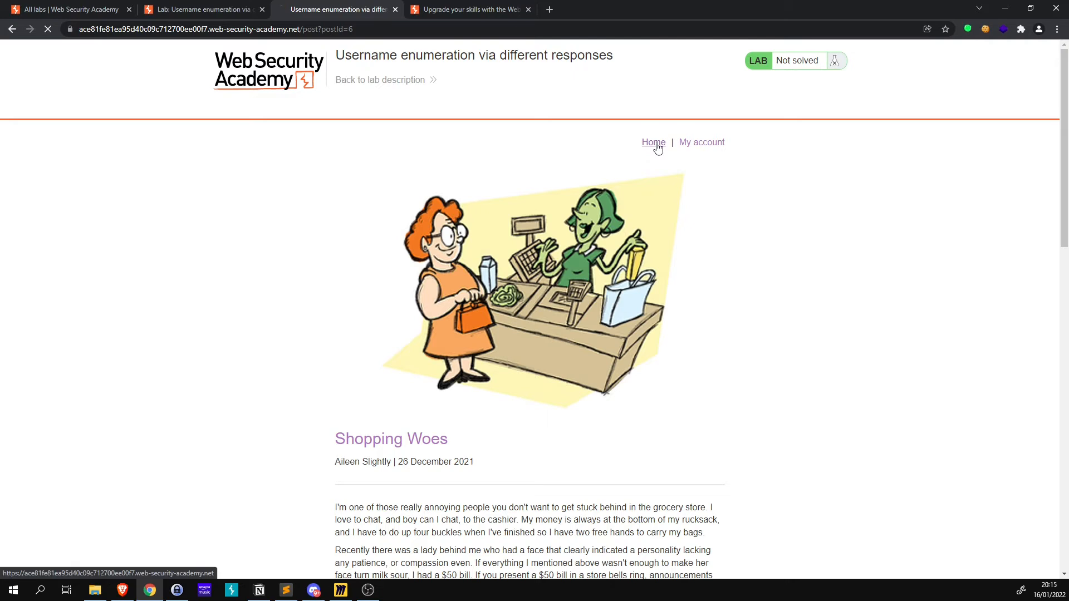
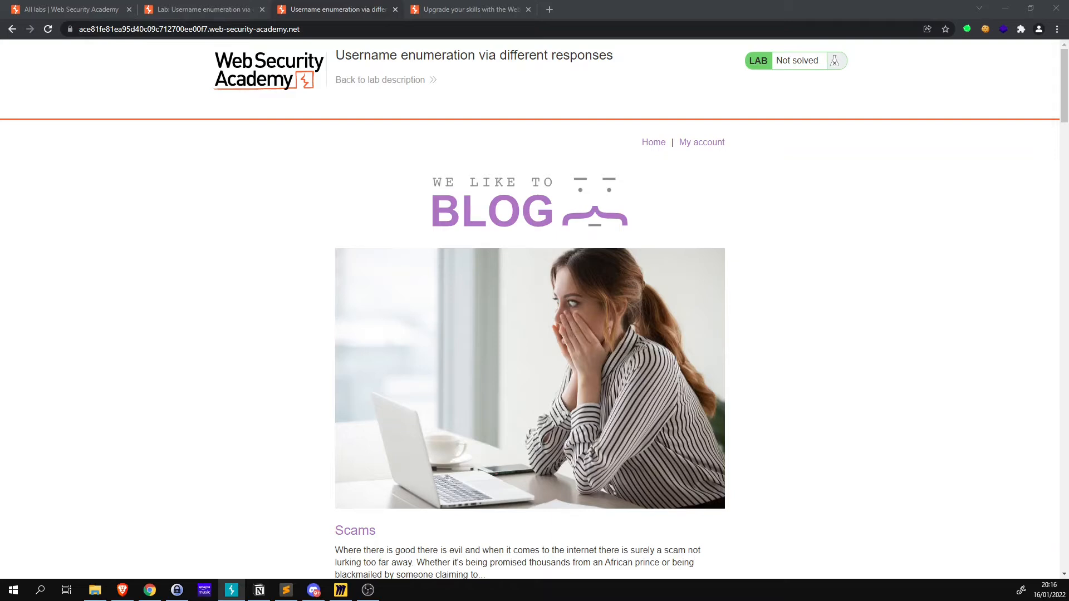
- Reposition the restarted Burp Suite window, check FoxyProxy in Chrome, and show Burp's Proxy Intercept page
drag(1068, 167, 567, 31)
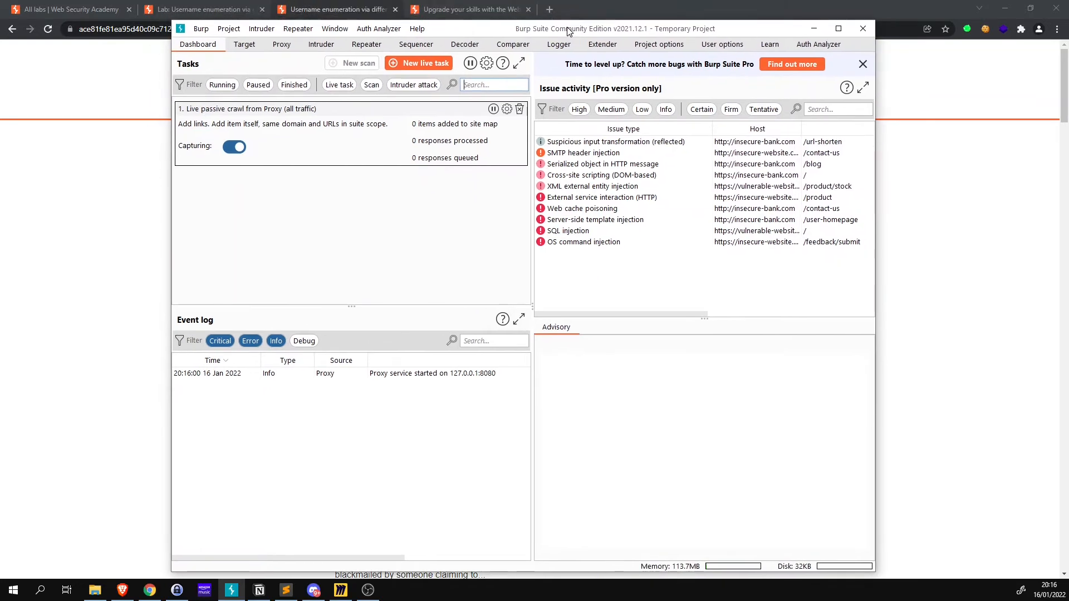
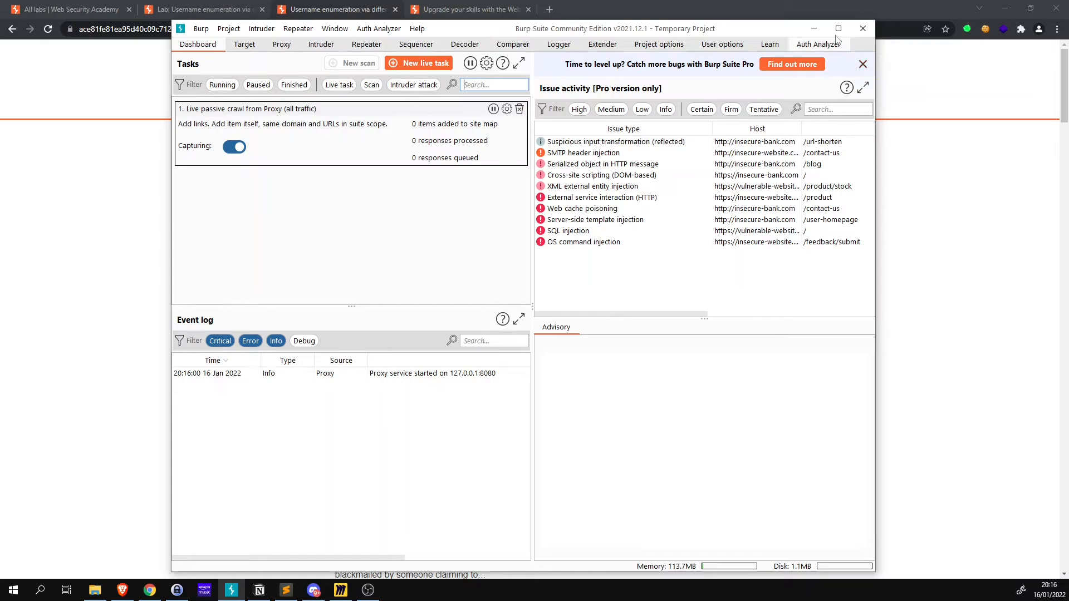
drag(782, 31, 783, 22)
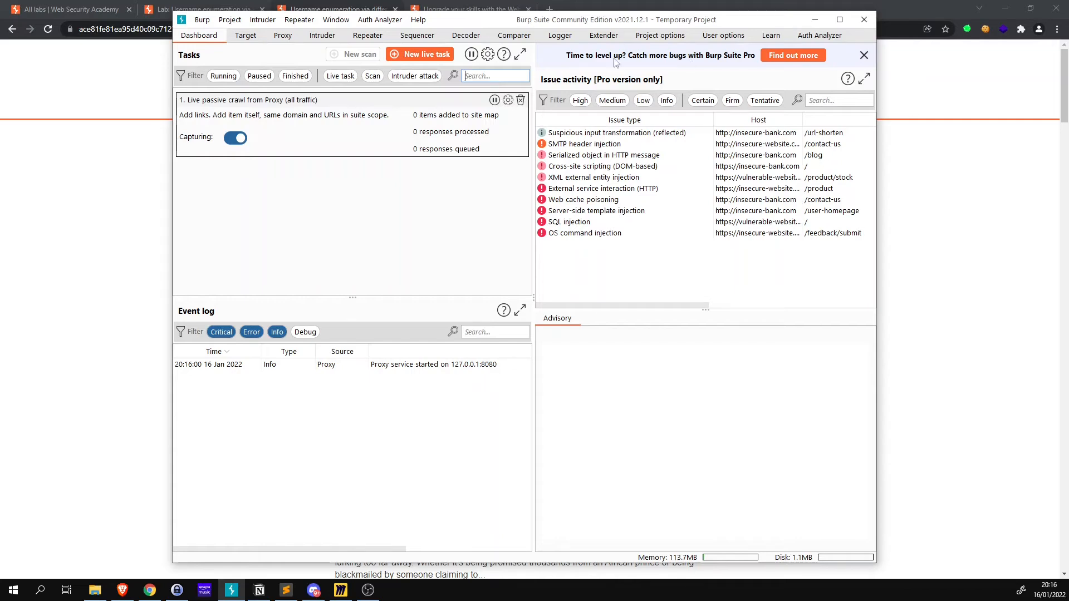
click(966, 29)
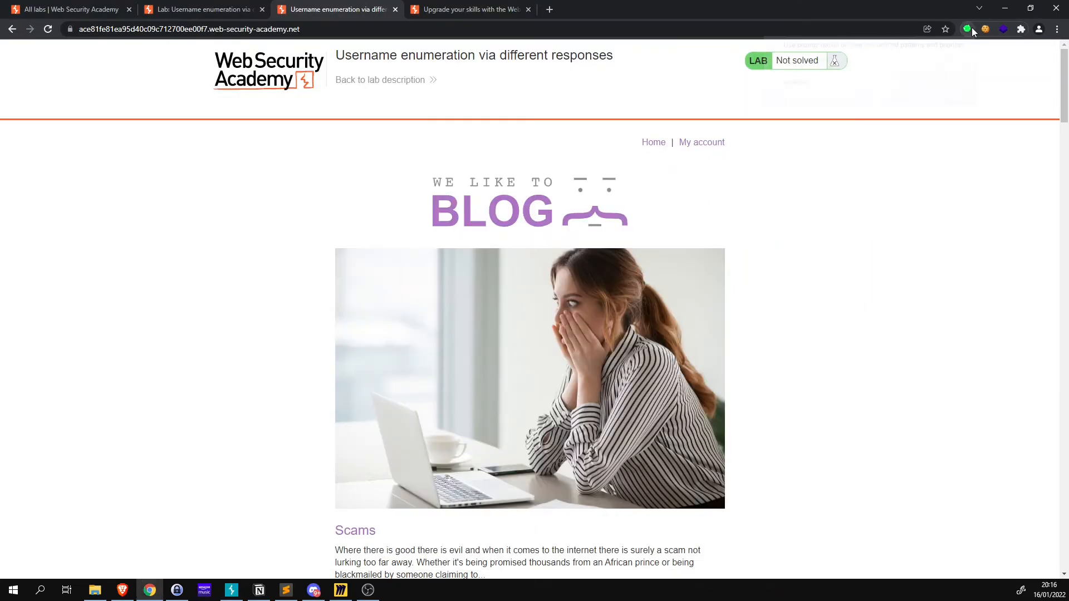
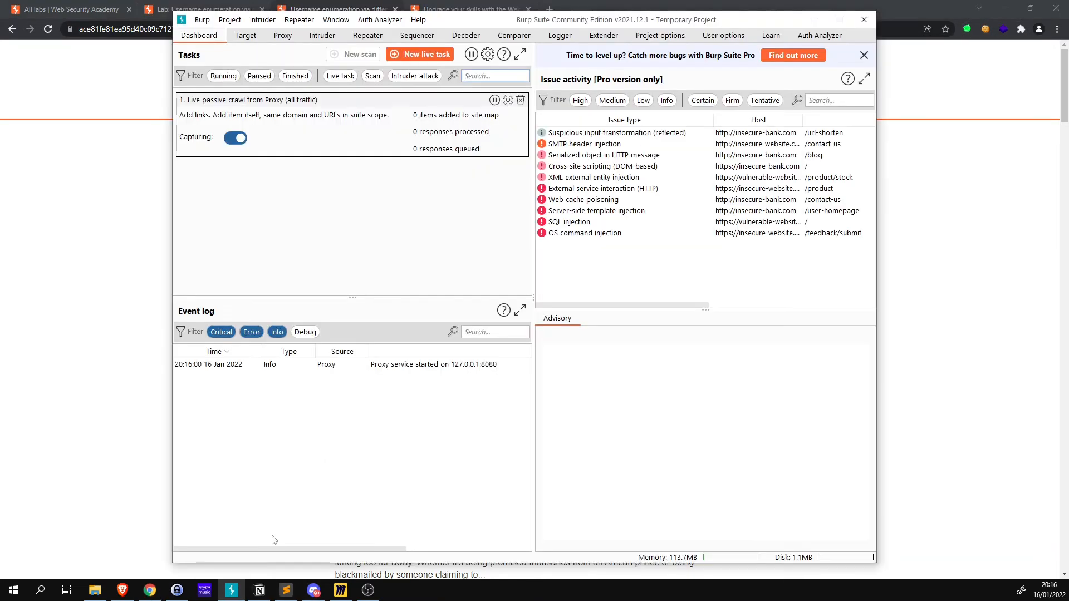
click(247, 35)
click(283, 35)
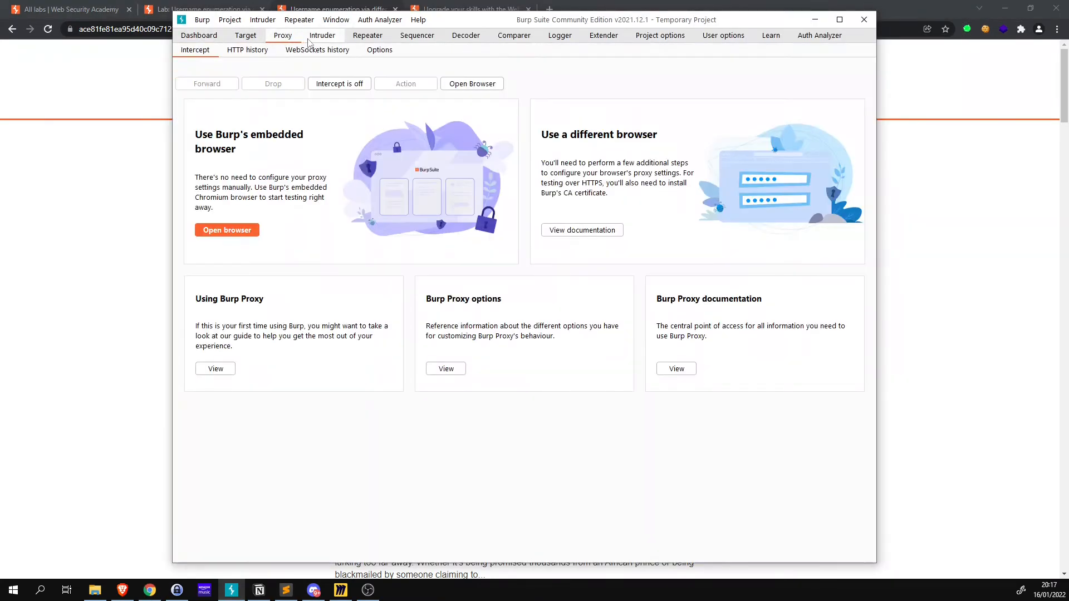
- View the Intruder attack setup, then show the Proxy's HTTP history
click(323, 36)
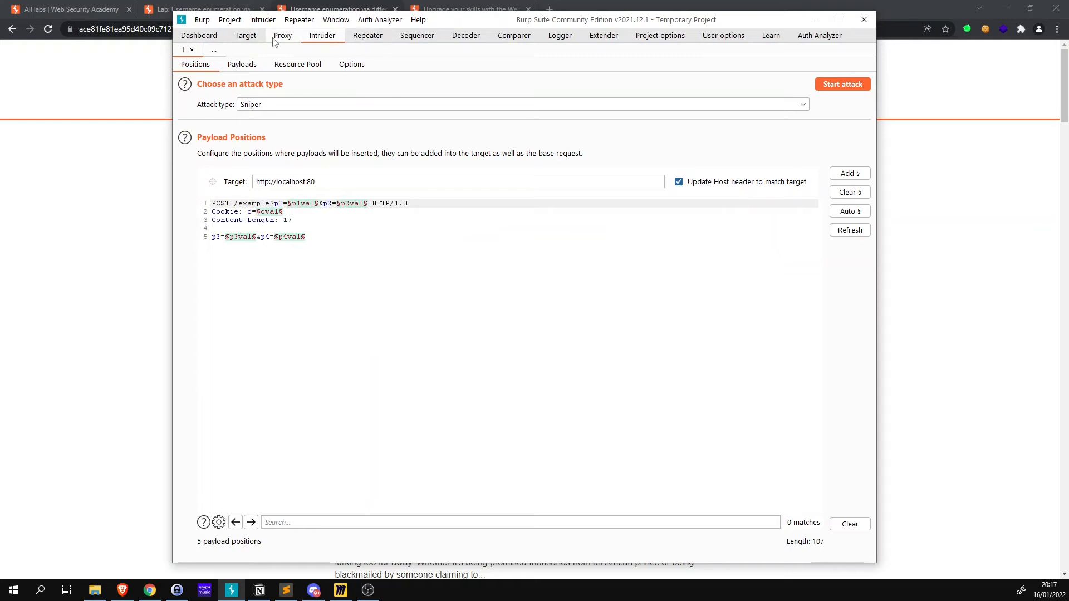
click(282, 37)
click(247, 51)
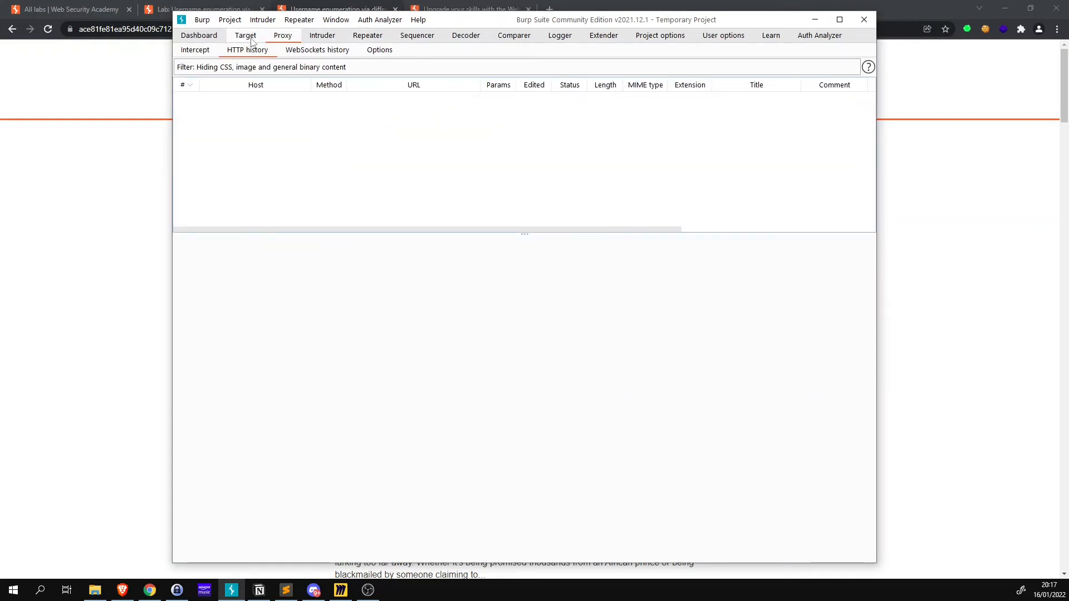
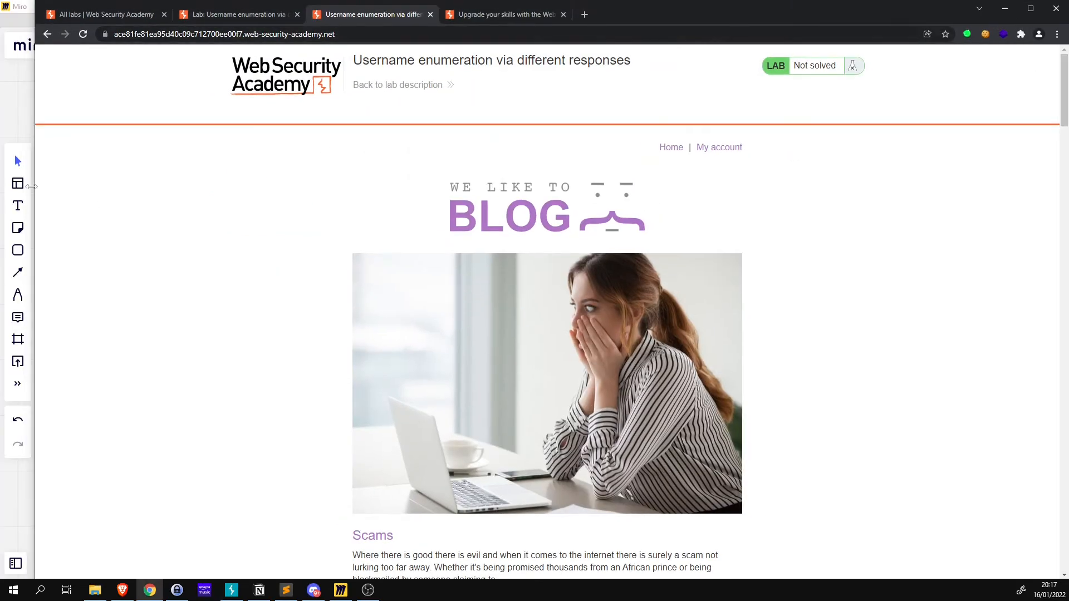
- Arrange the Burp Suite and Chrome windows side by side, with Burp on the left and the lab site on the right
drag(31, 187, 713, 186)
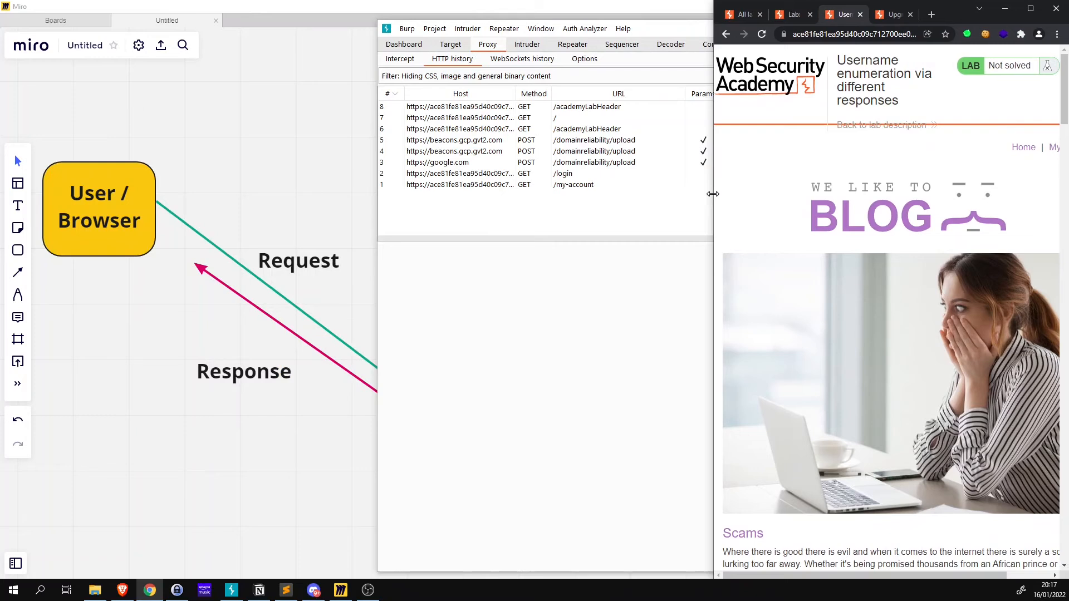
click(231, 589)
drag(809, 32, 432, 15)
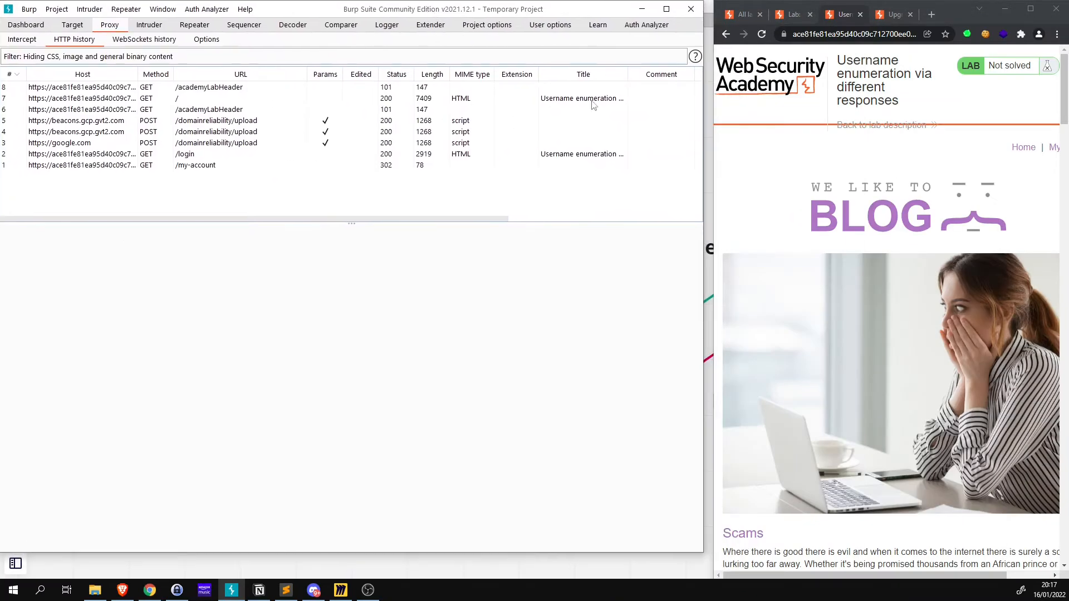
drag(713, 145, 705, 145)
click(289, 184)
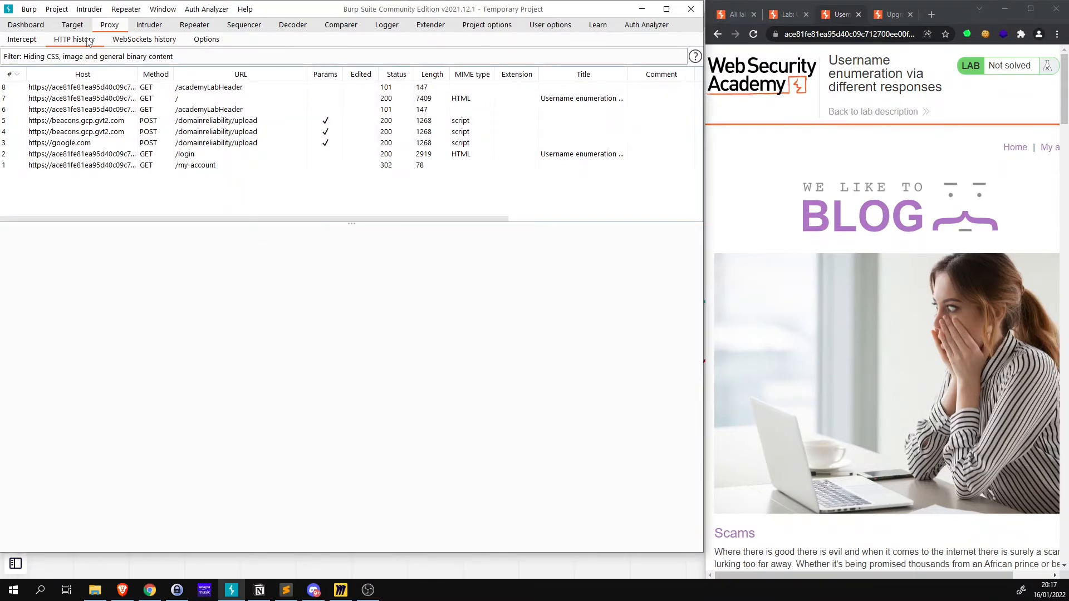
- Clear the Proxy HTTP history, then visit the lab site's My account and Home pages to log fresh requests
click(86, 89)
right_click(85, 91)
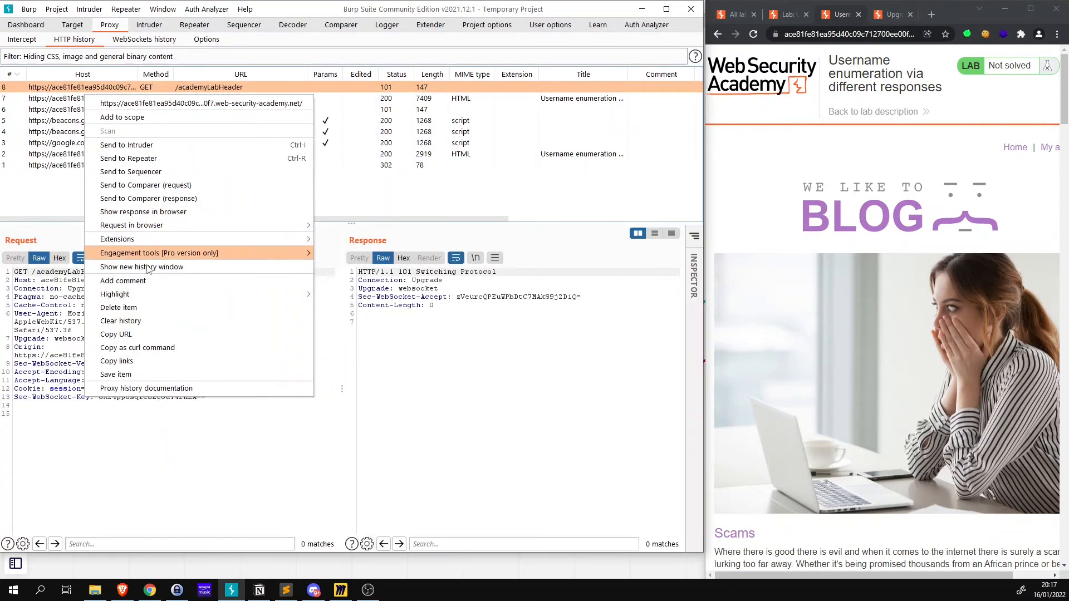
click(167, 321)
click(369, 304)
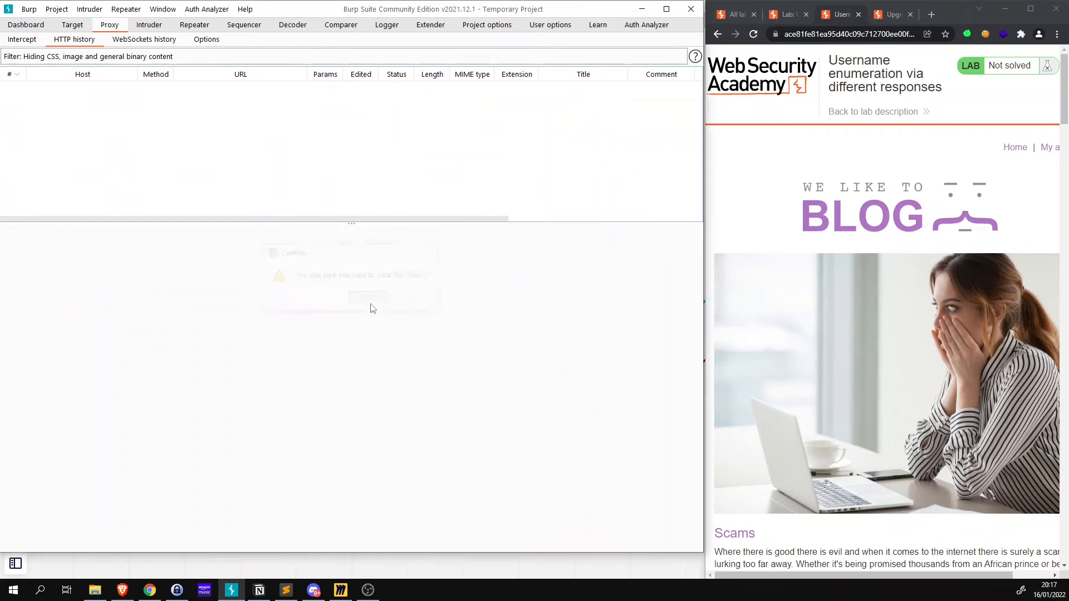
click(1041, 149)
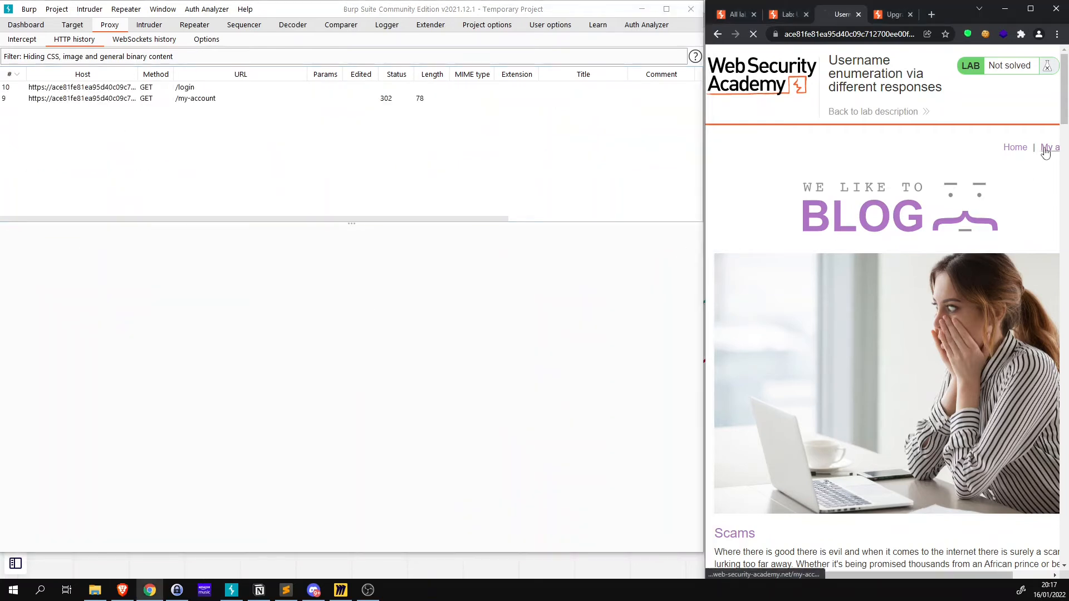
click(969, 148)
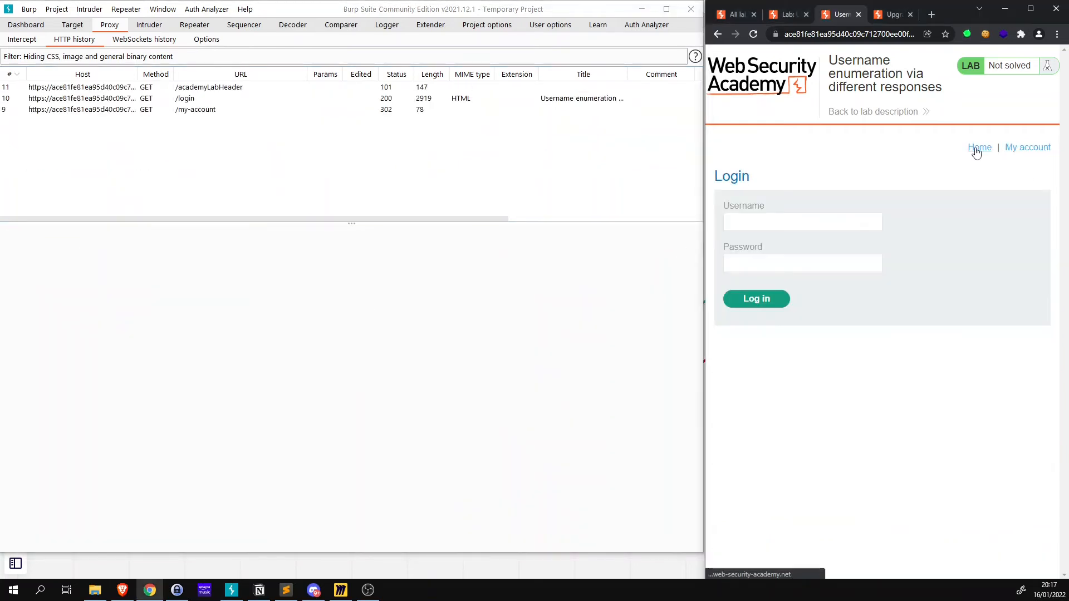
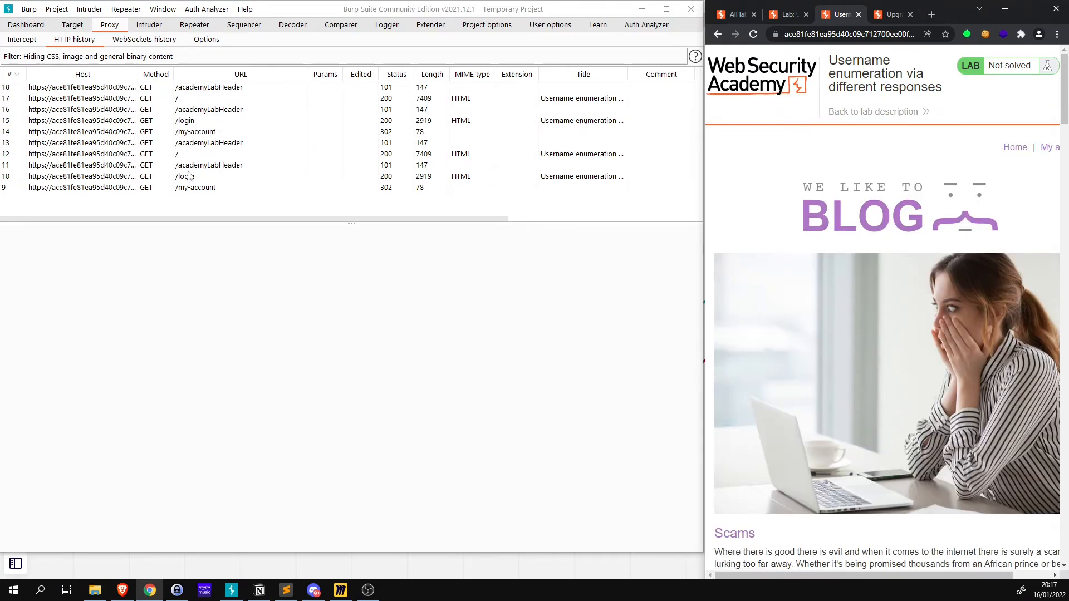
- Clear the lab site's logged requests from the Proxy HTTP history and confirm the deletion
click(121, 210)
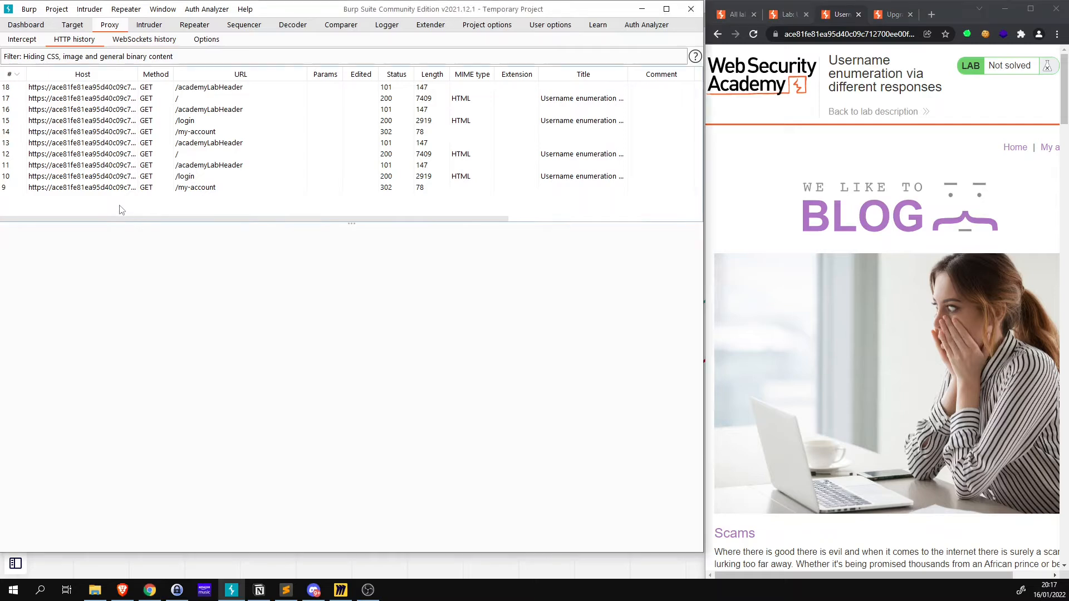
right_click(127, 136)
click(226, 359)
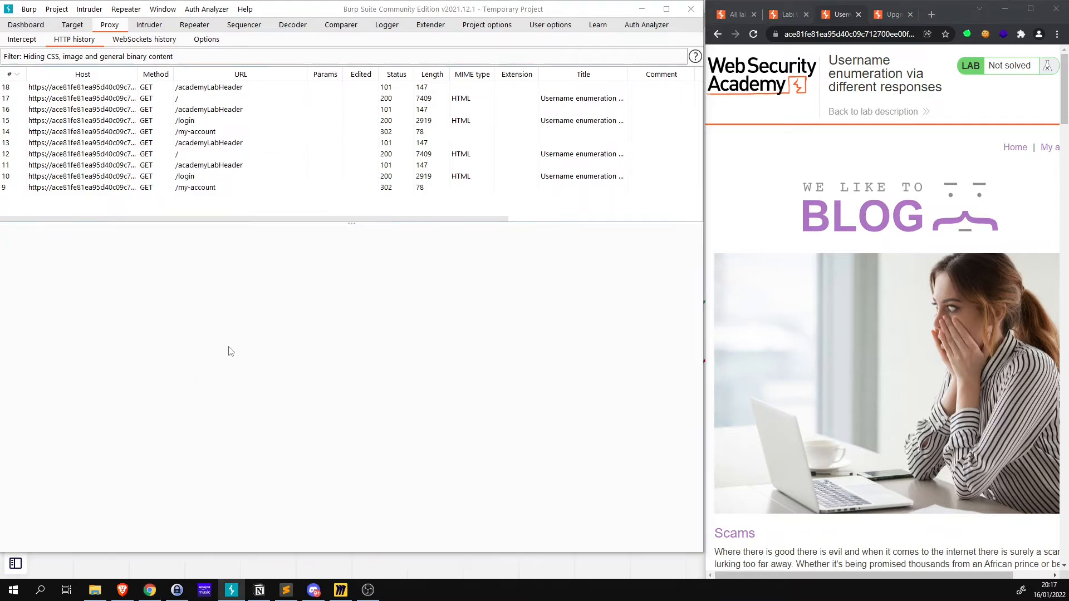
click(369, 298)
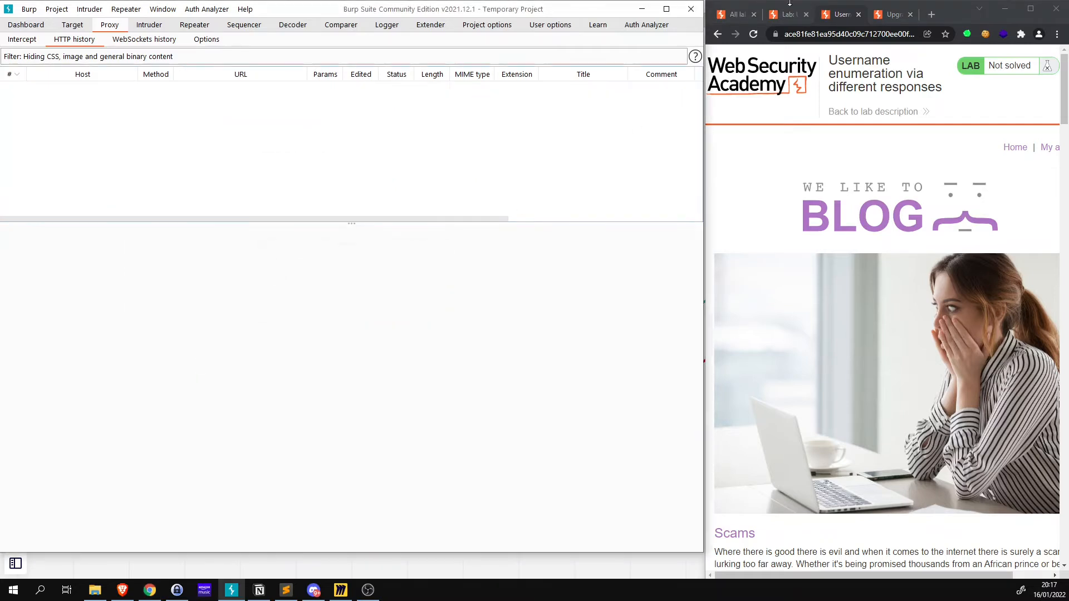
- Reload the Web Security Academy All labs page in Chrome to capture its traffic, and look over the lab list
click(735, 15)
click(753, 34)
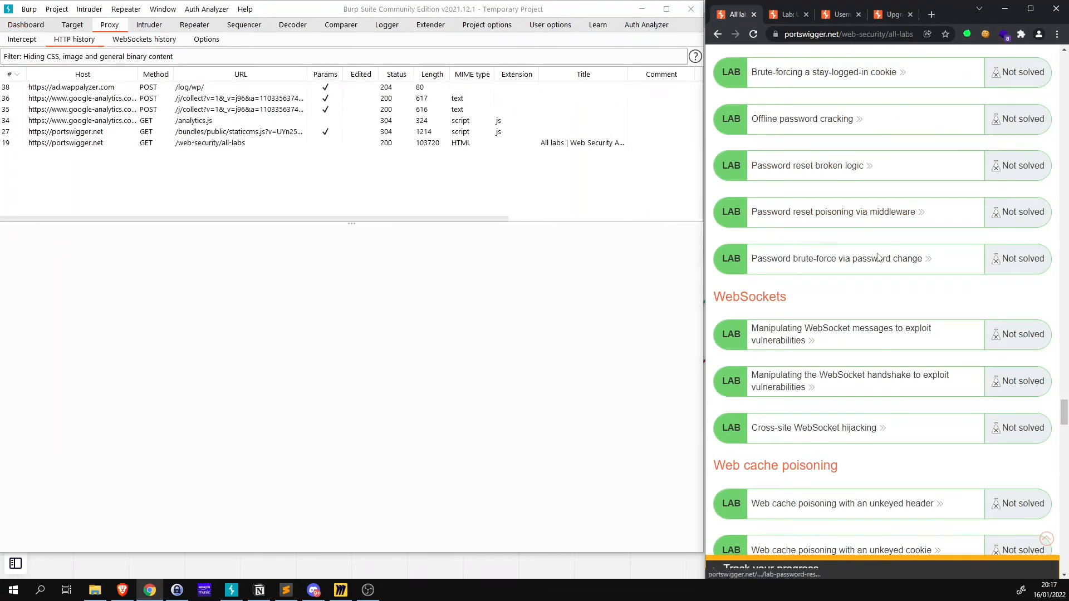
scroll(861, 299, up, 5)
scroll(868, 299, up, 20)
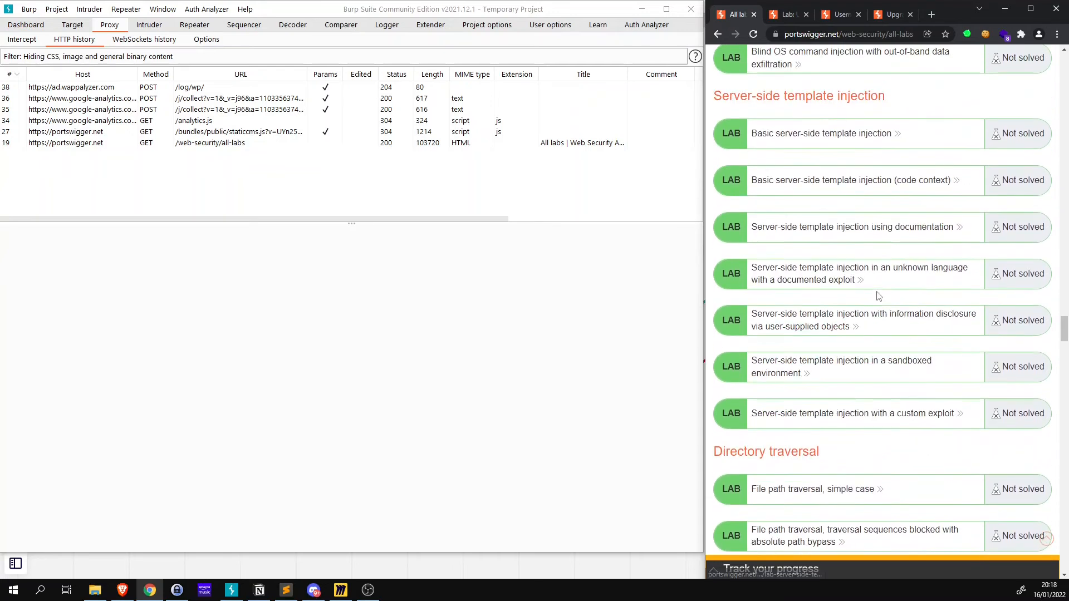
- Examine the captured /web-security/all-labs request and response, and sort the history by request number ascending, then descending again
click(205, 145)
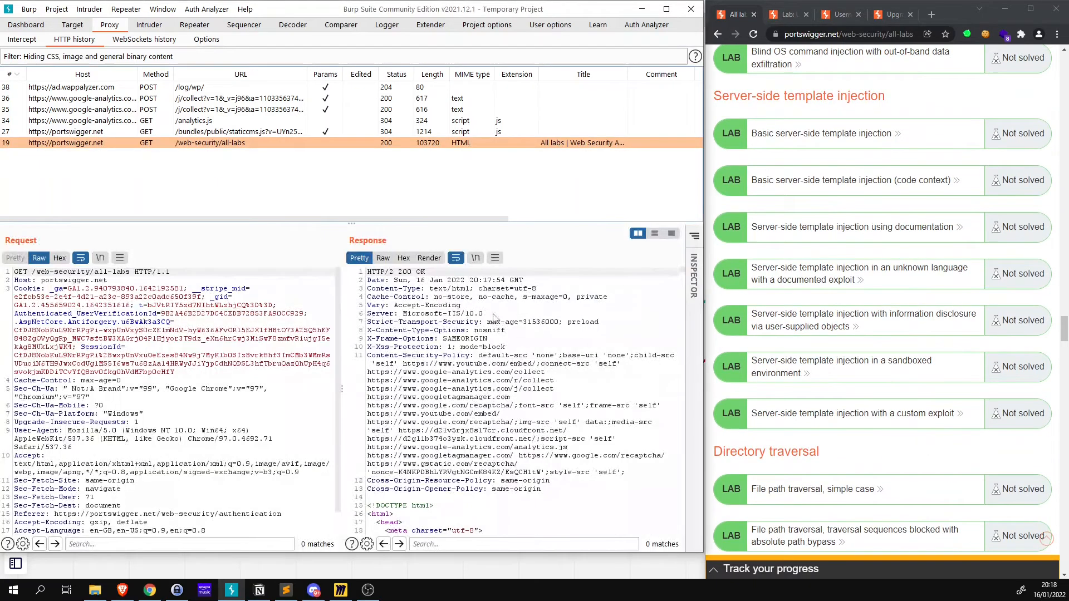
scroll(390, 405, down, 10)
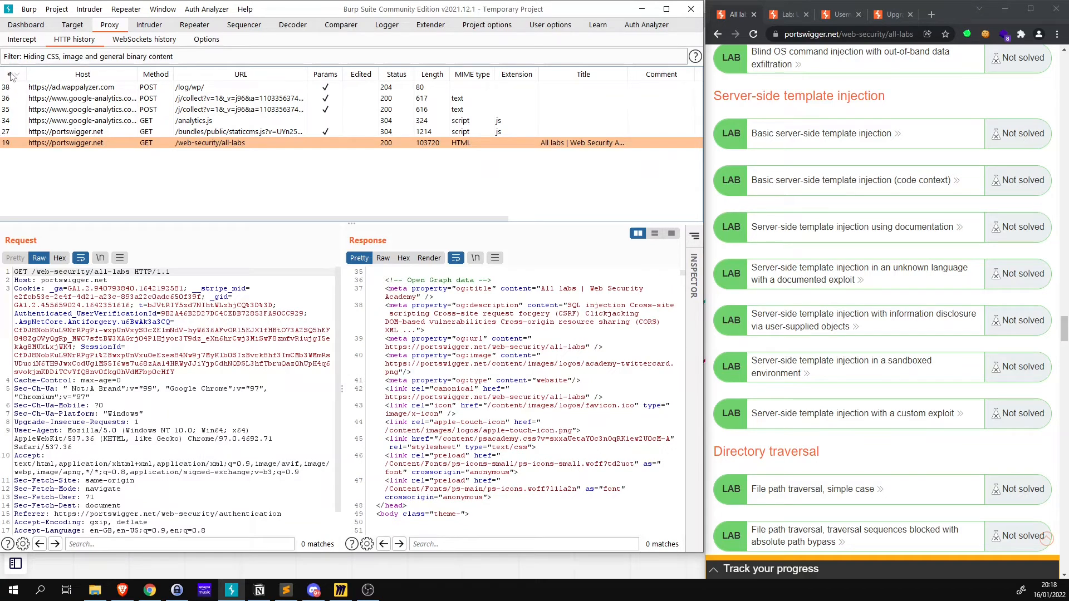
click(10, 75)
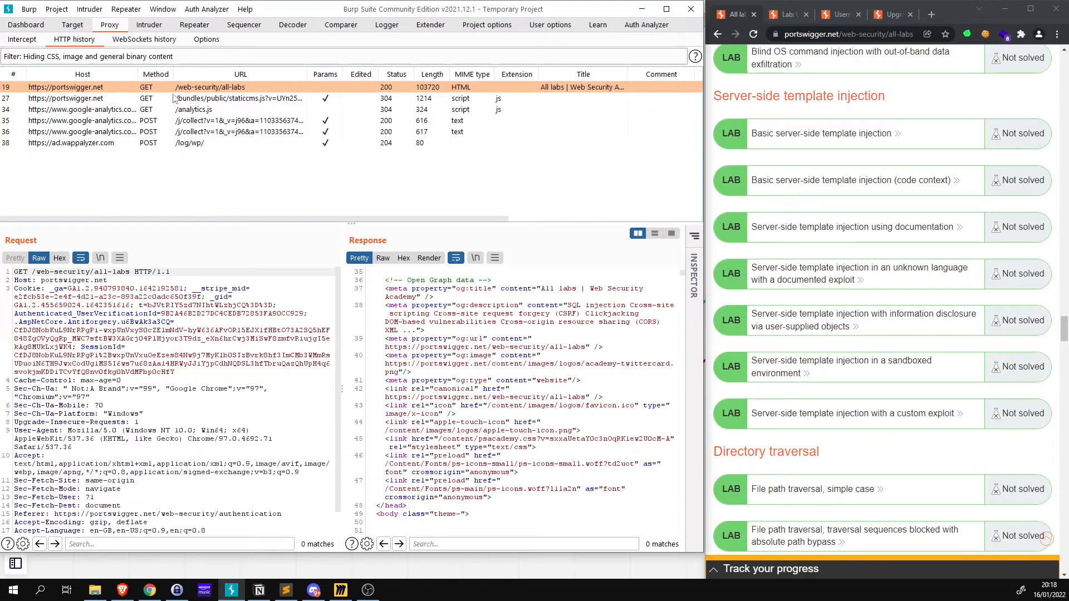
click(10, 76)
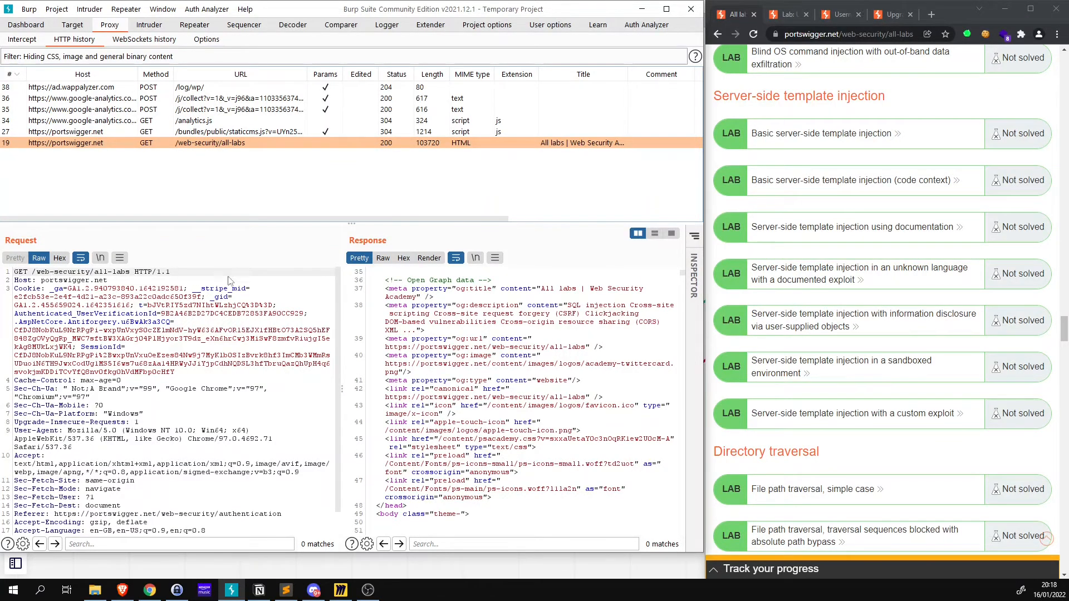
scroll(231, 281, down, 1)
scroll(88, 335, up, 1)
scroll(384, 395, down, 5)
- Try the rendered view of the all-labs response, return to the Pretty view, and read the HTML down to the access-control lab links
click(437, 259)
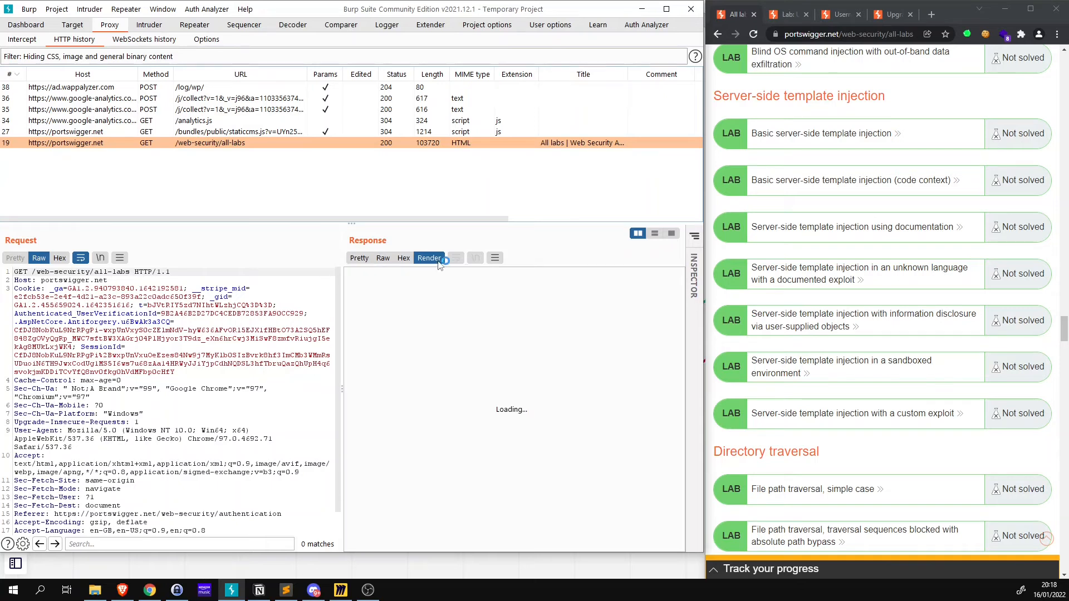
scroll(862, 328, down, 6)
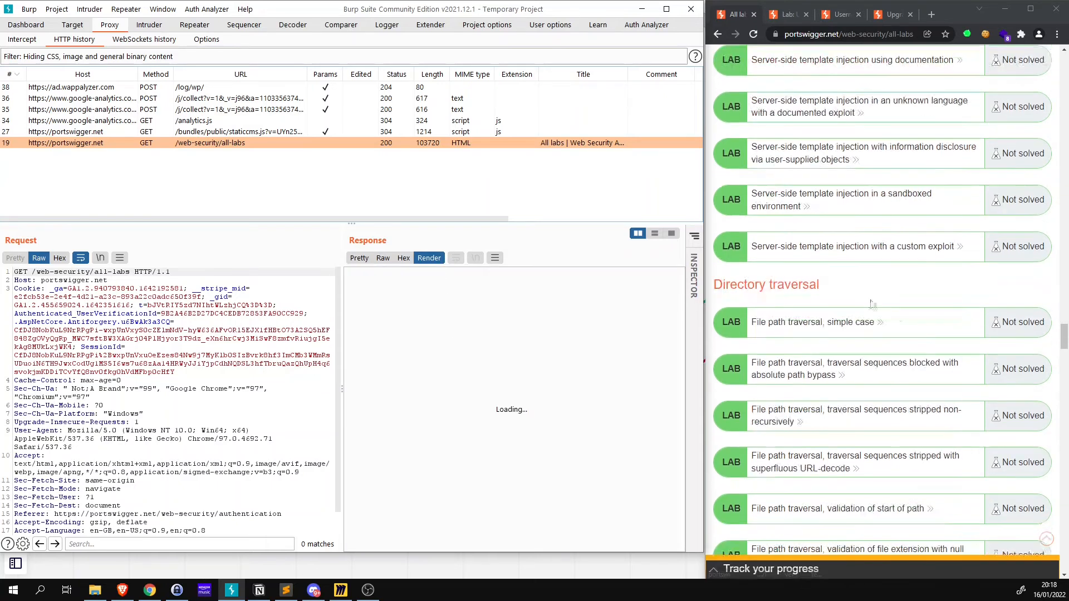
click(359, 258)
scroll(481, 425, down, 15)
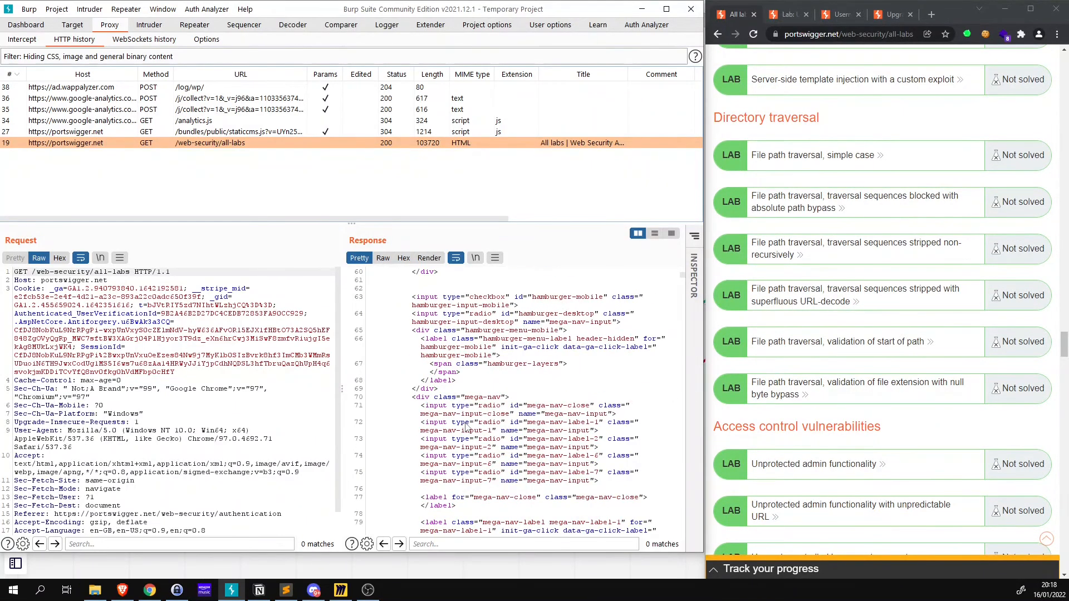
drag(682, 277, 678, 437)
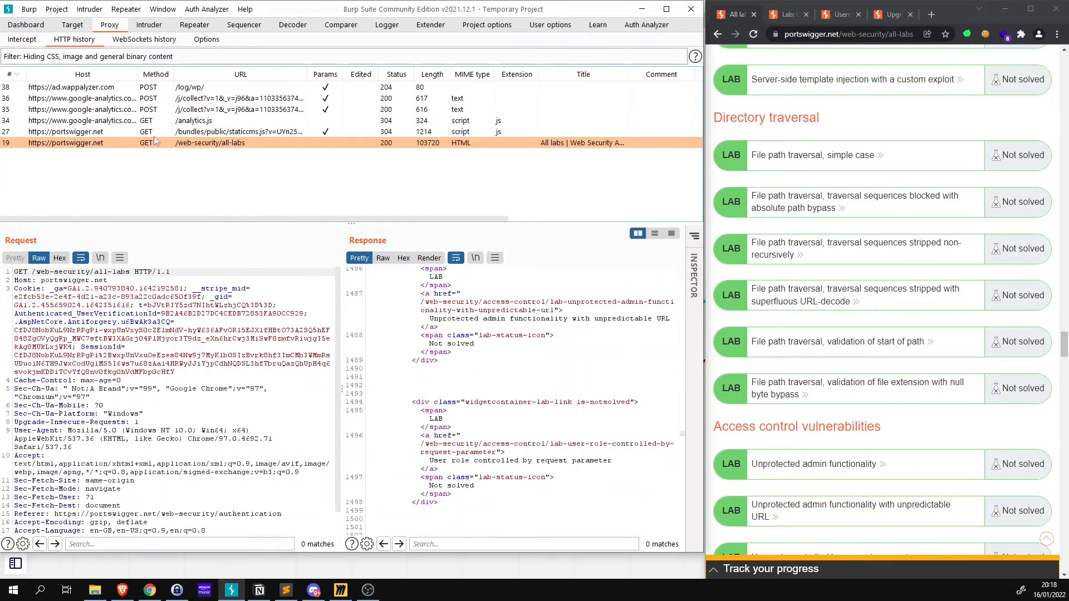
- Step through the captured google-analytics requests and the portswigger.net staticcms.js request, examining each request and response
click(117, 121)
click(112, 111)
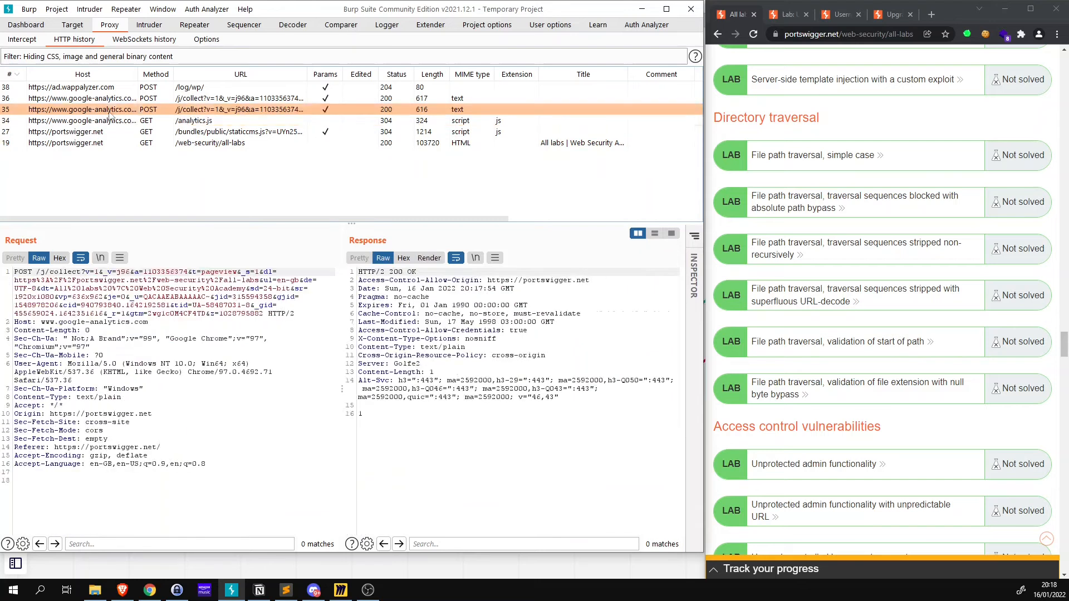
click(110, 99)
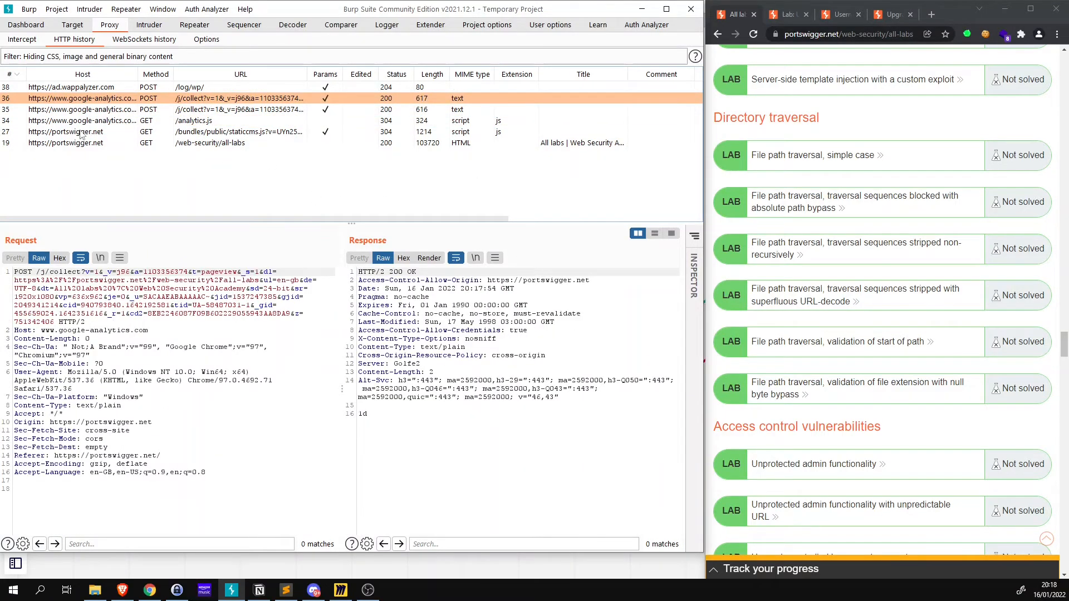
click(85, 121)
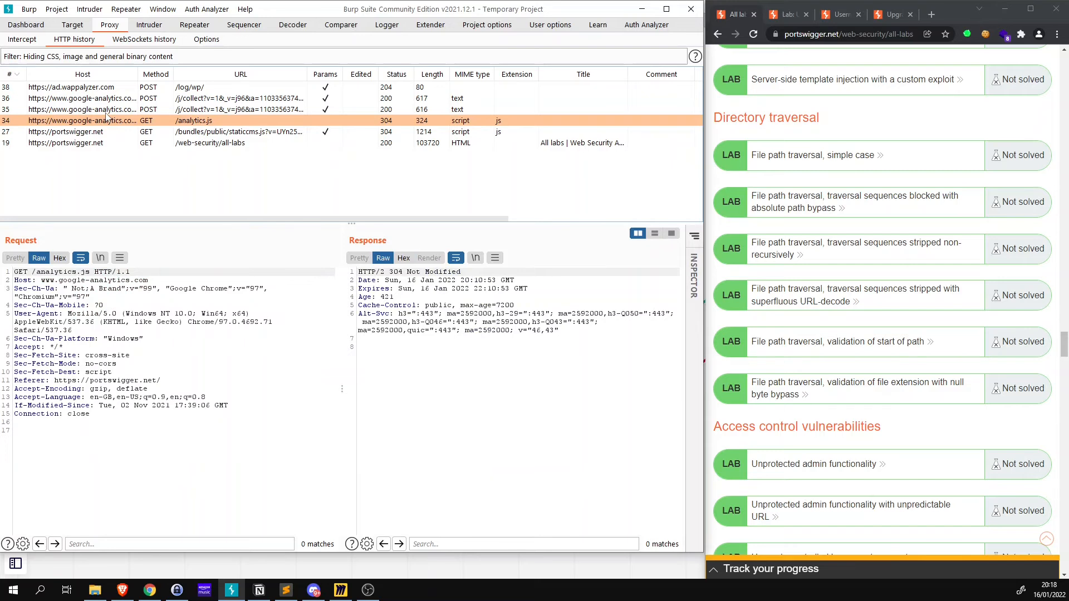
click(107, 113)
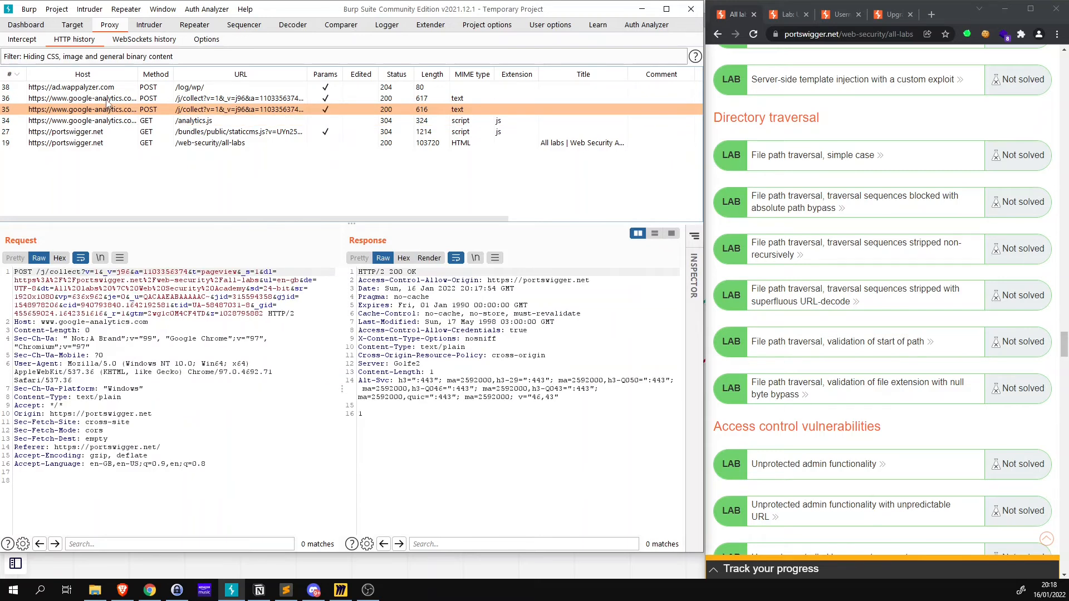
key(Up)
key(Up)
key(Down)
key(Down)
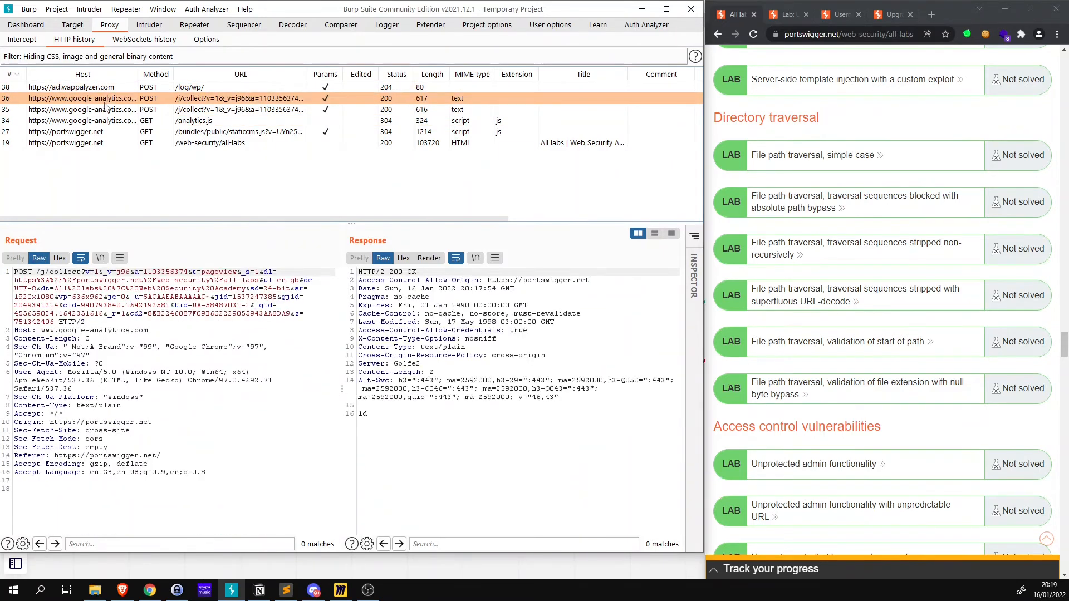
key(Down)
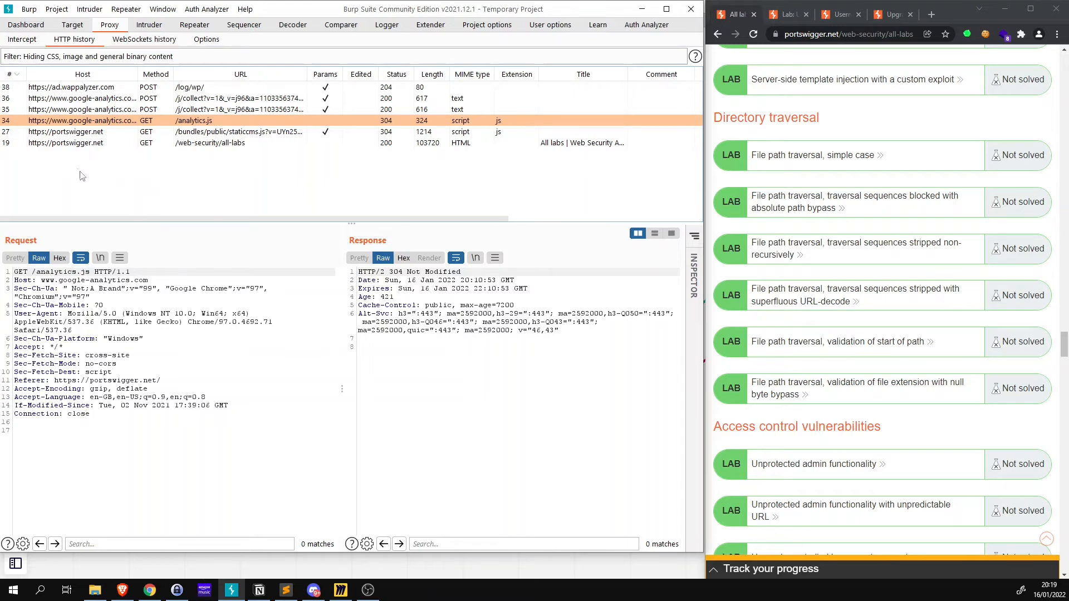
click(61, 134)
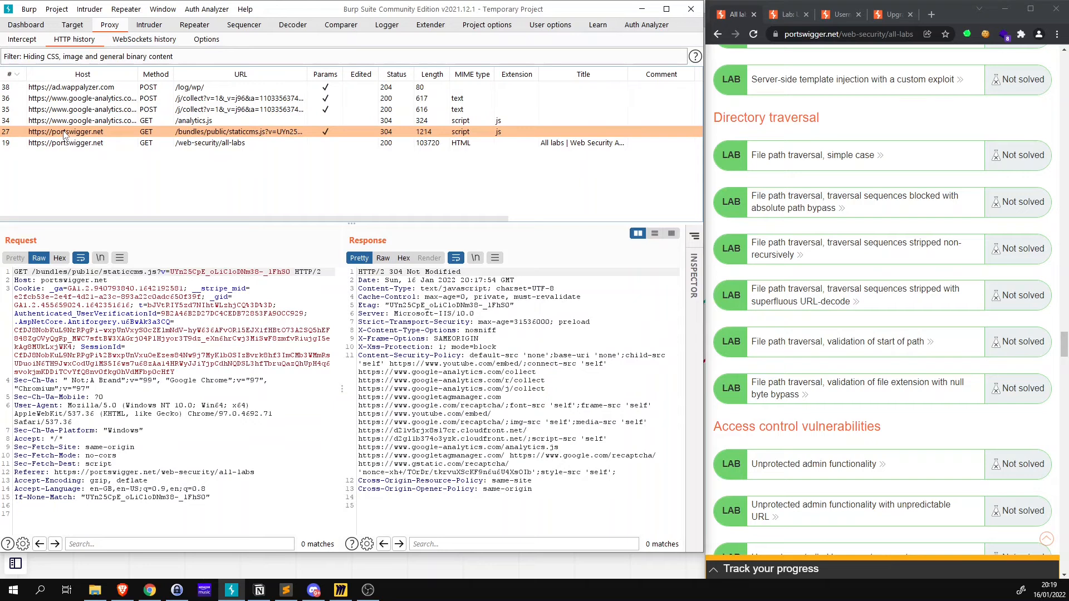
click(74, 27)
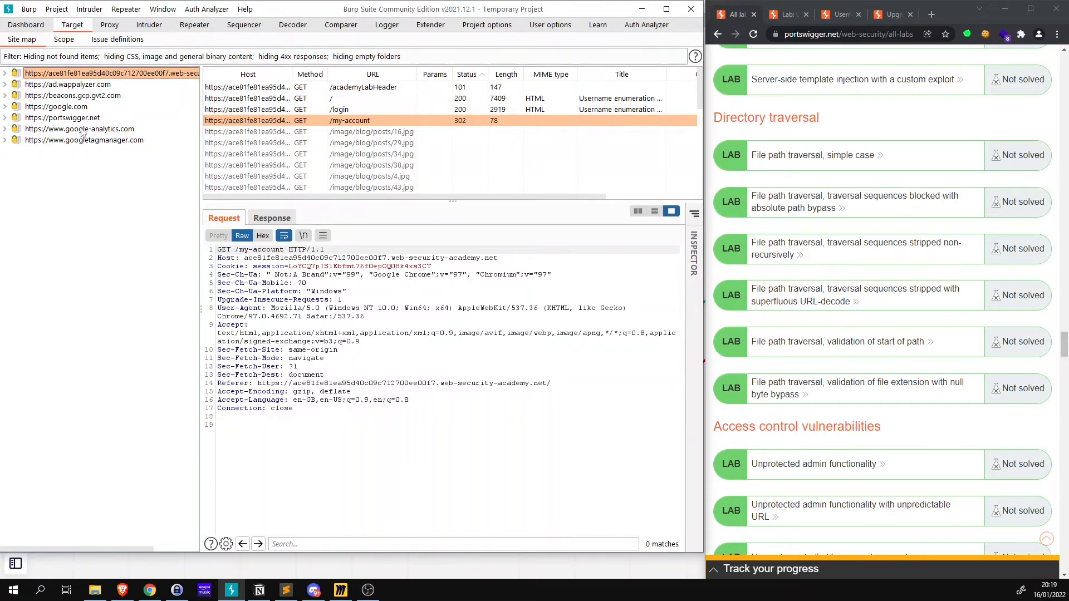
click(64, 118)
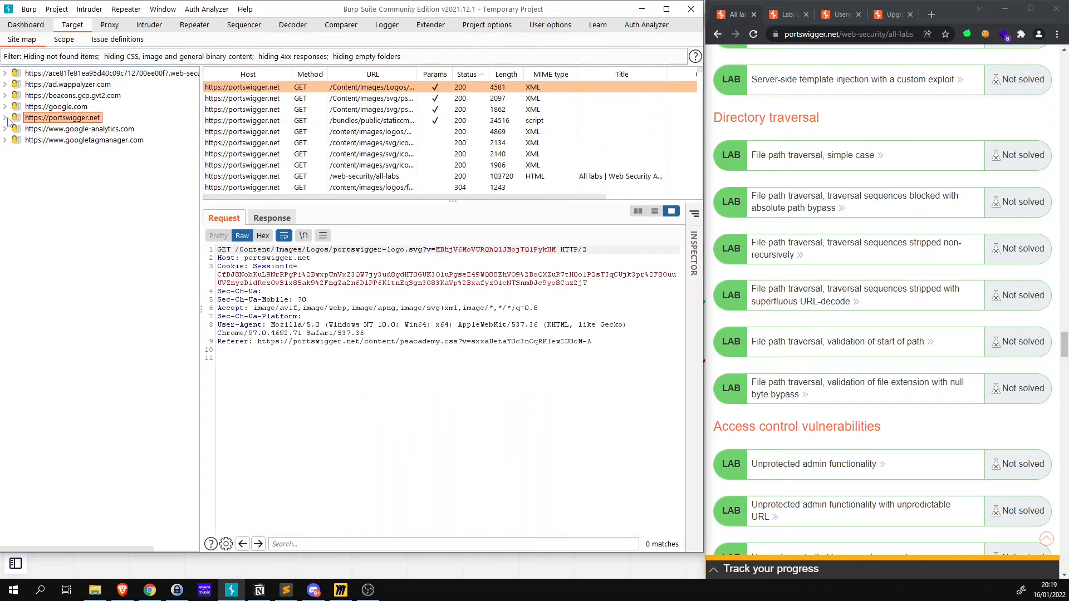
right_click(59, 120)
click(99, 145)
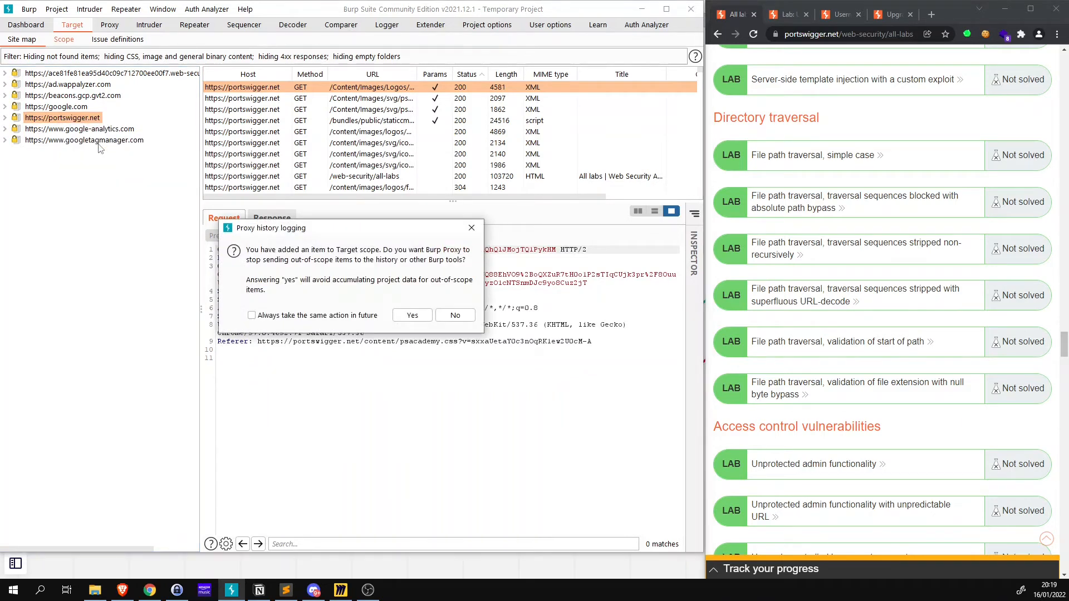
click(455, 315)
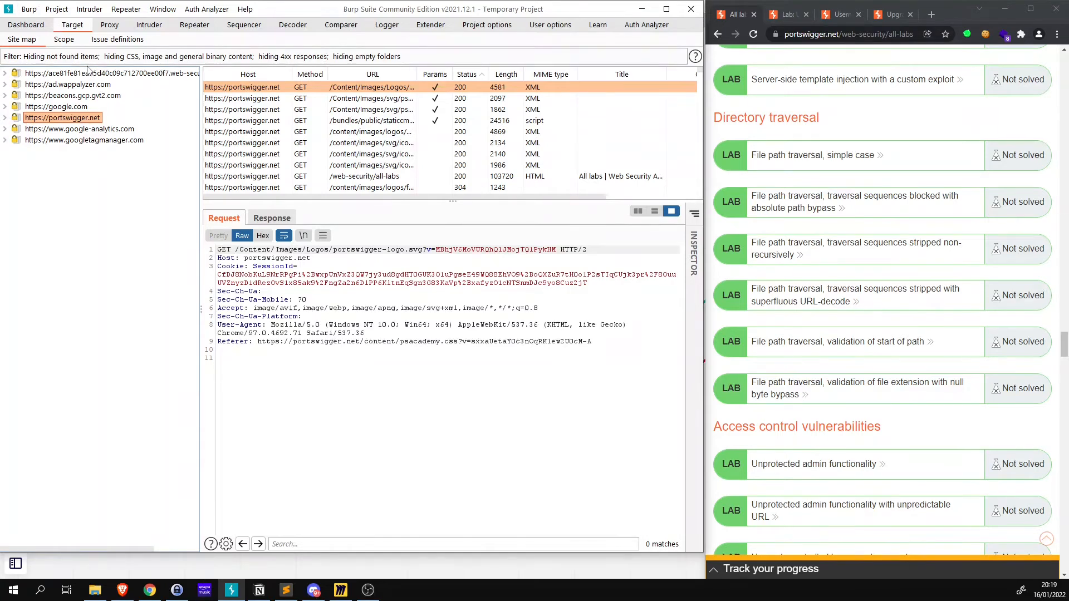
- Clear the entire Proxy HTTP history and confirm the deletion
click(110, 25)
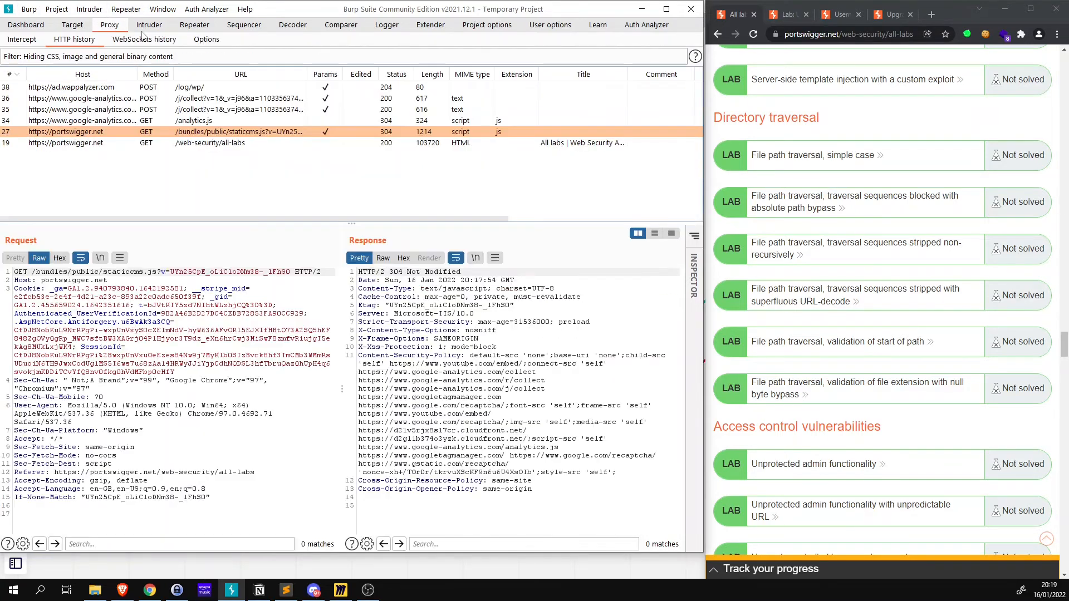
right_click(144, 134)
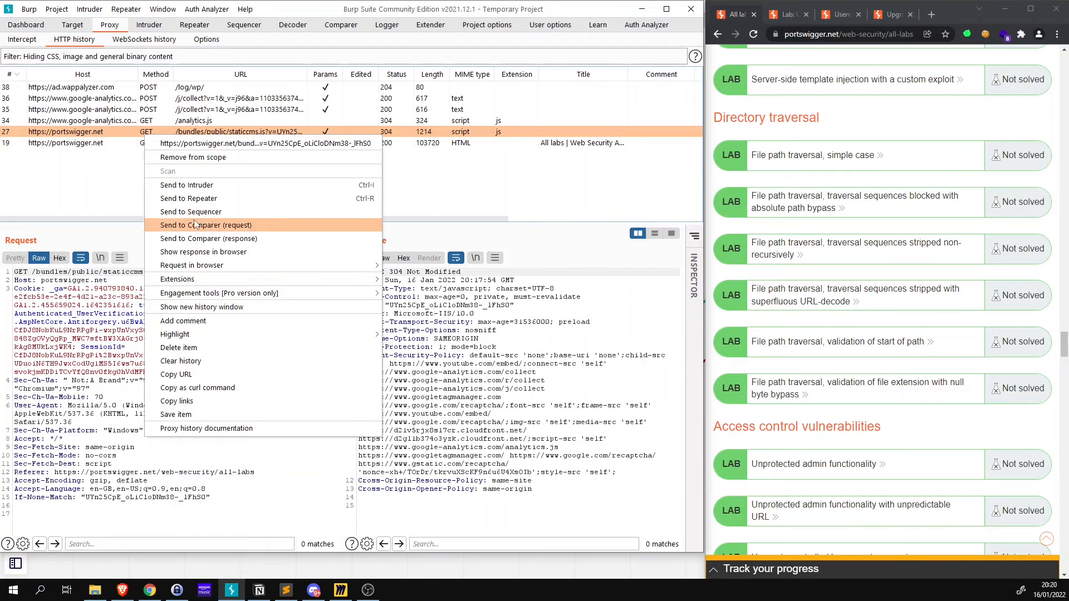
click(193, 361)
click(369, 302)
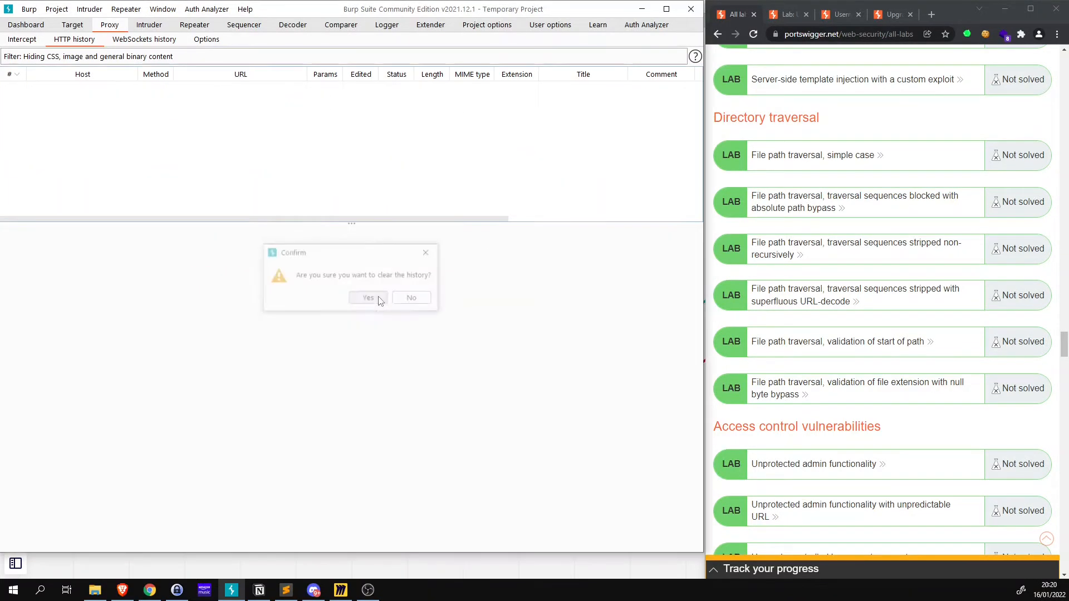
- Filter the HTTP history to show only in-scope items and apply the filter
click(10, 58)
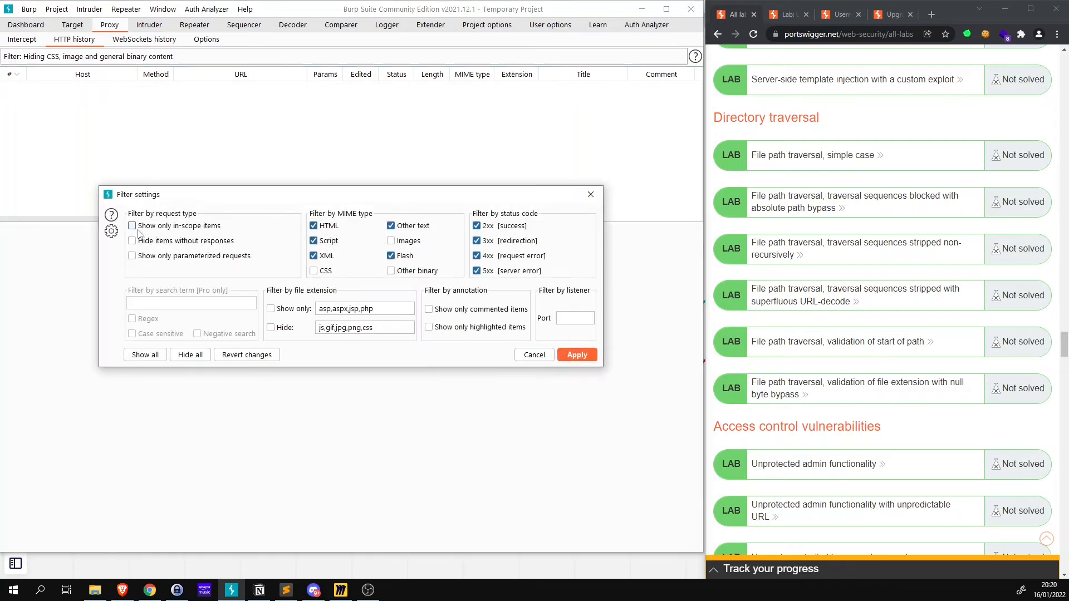
click(191, 229)
click(590, 357)
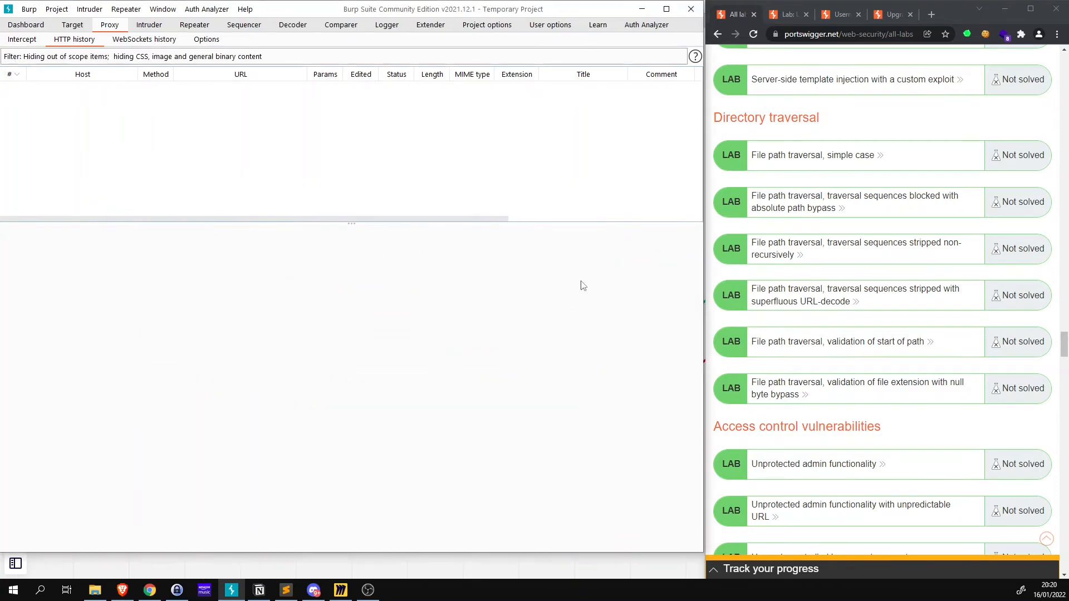
- Reload the all-labs page in Chrome and examine the newly captured staticcms.js and /web-security/all-labs requests and responses
click(753, 35)
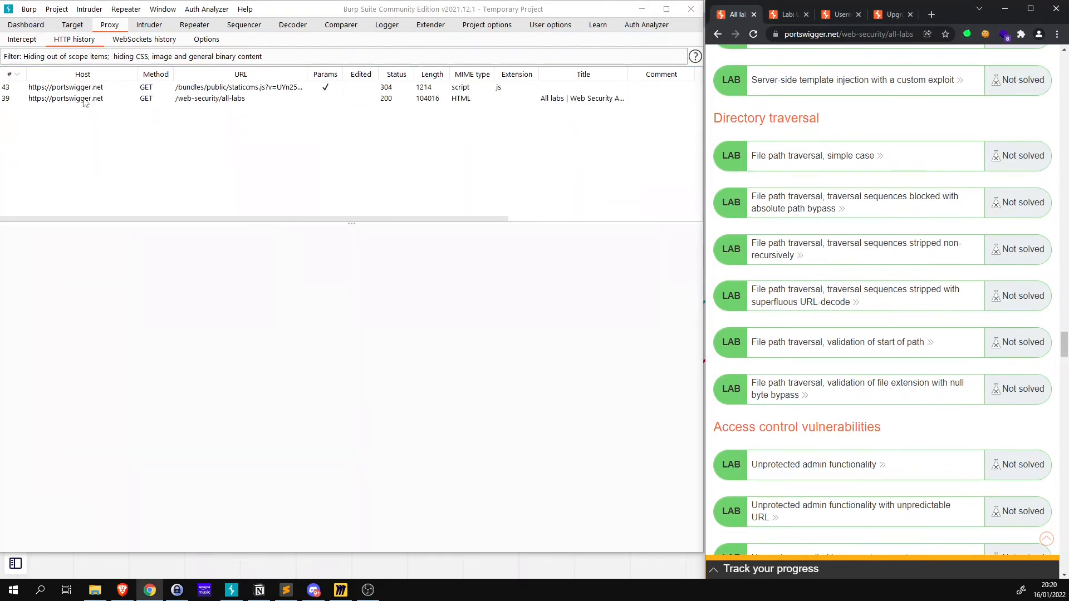
click(84, 89)
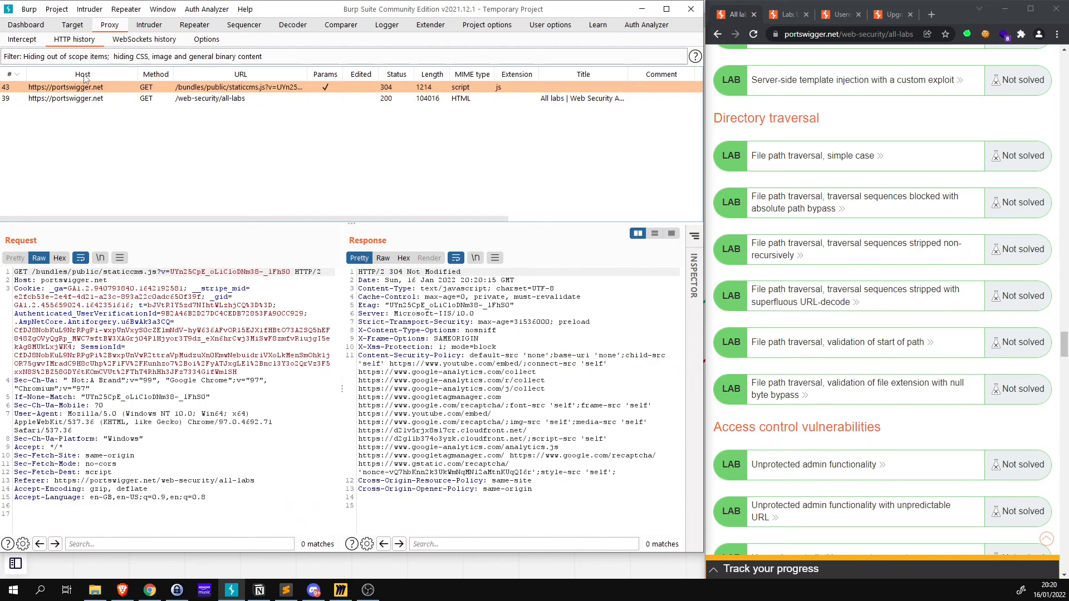
click(81, 99)
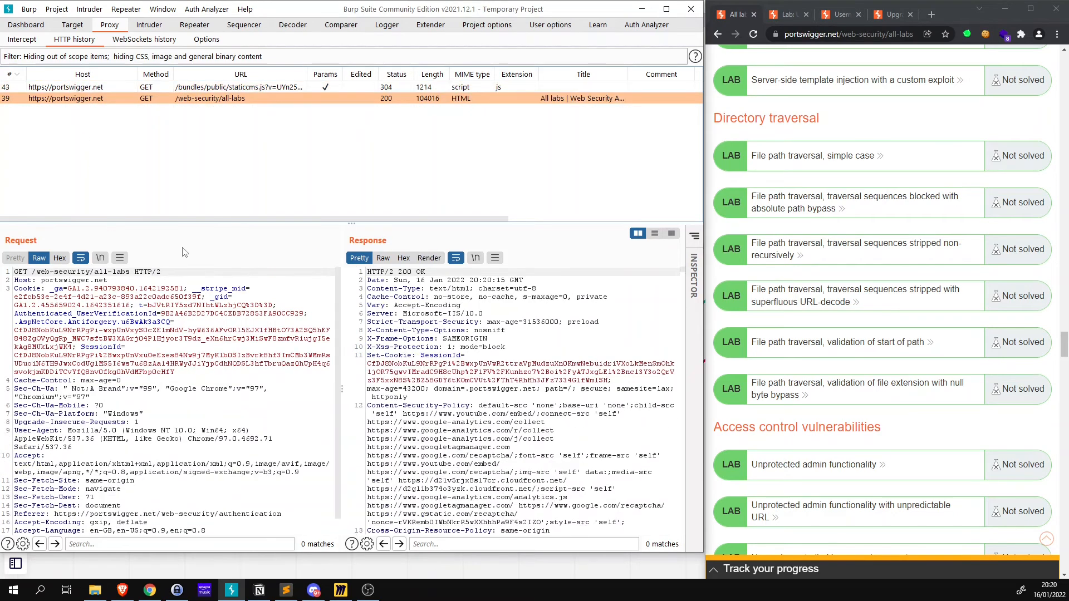
scroll(506, 466, down, 15)
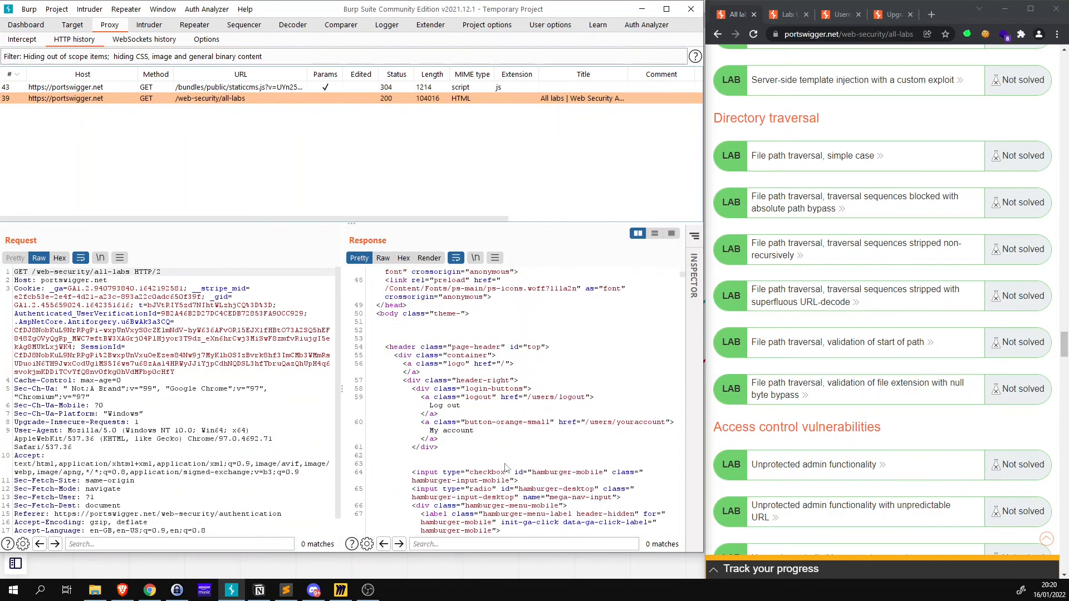
scroll(301, 406, down, 1)
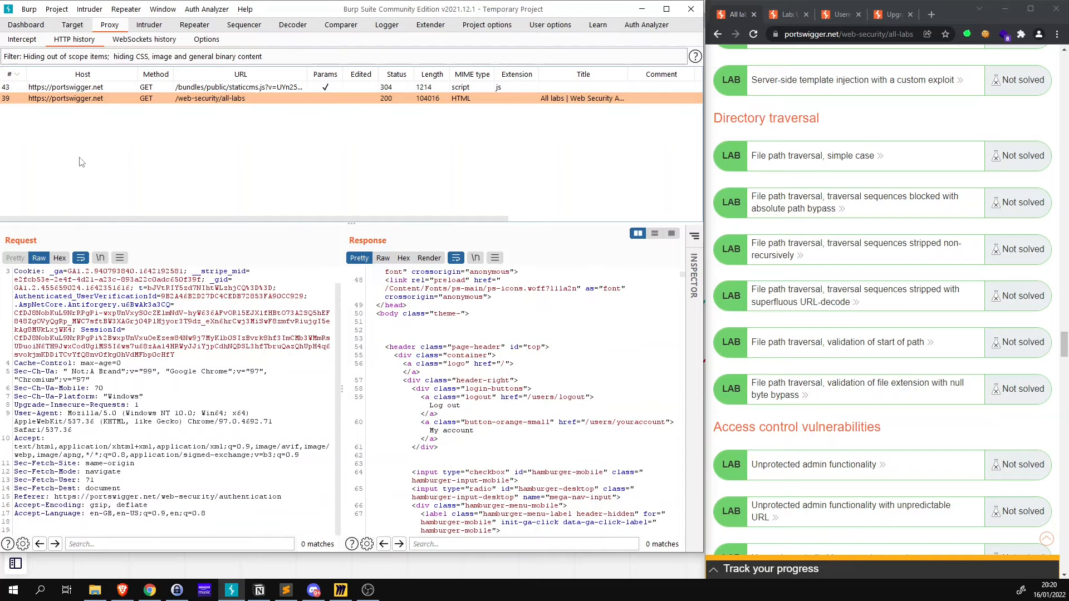
scroll(782, 421, up, 2)
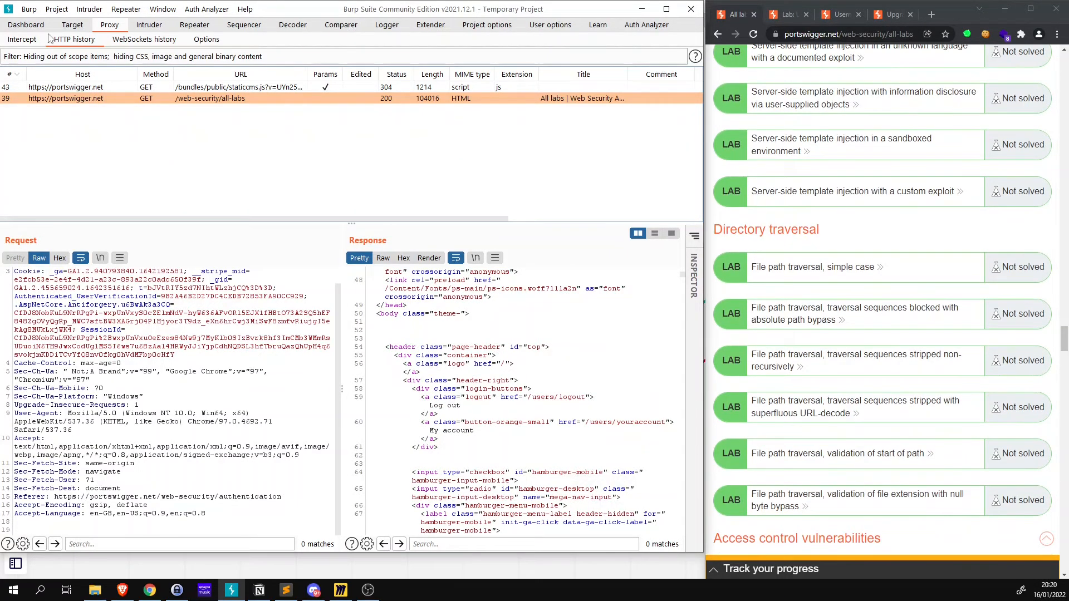
click(72, 25)
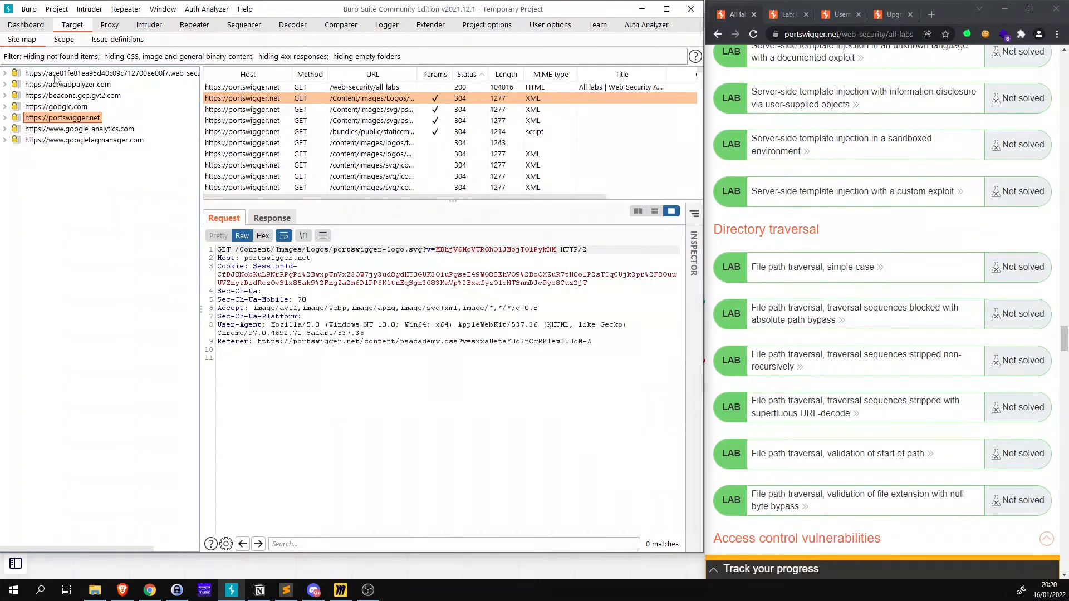
click(64, 40)
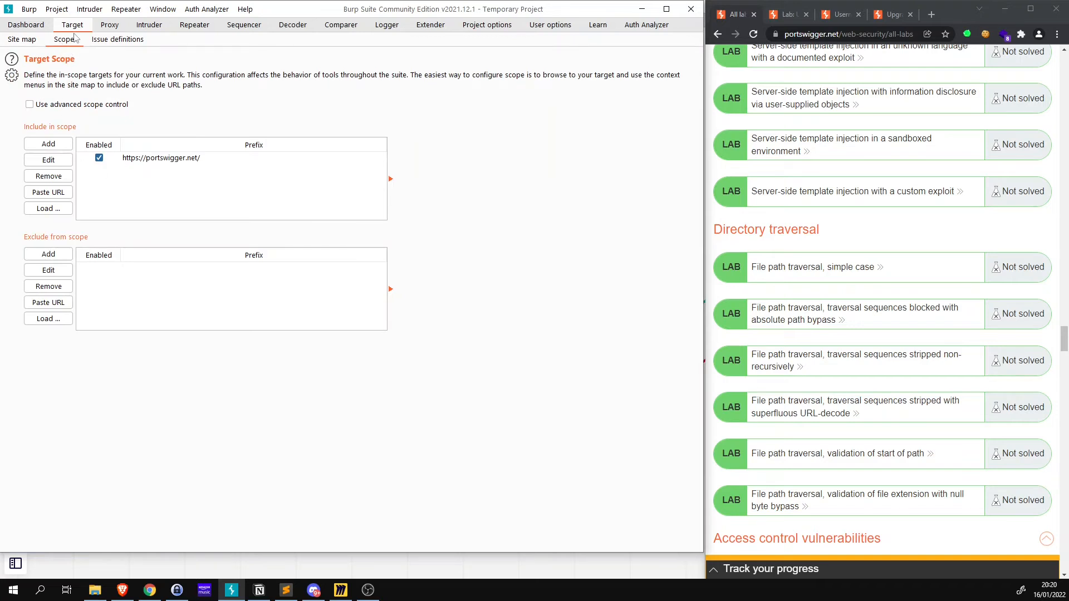
click(160, 161)
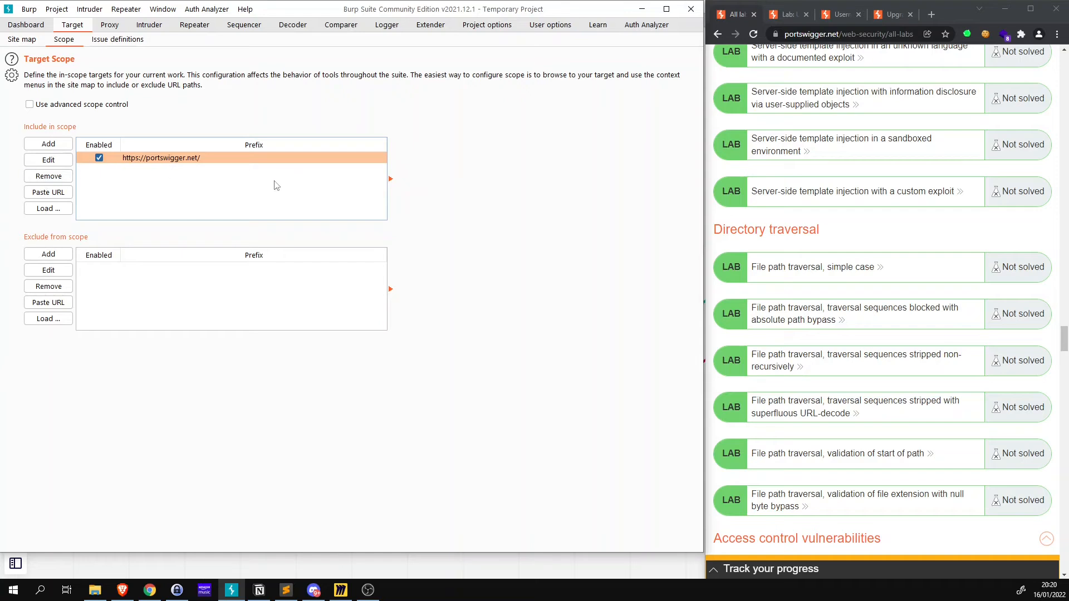
click(109, 27)
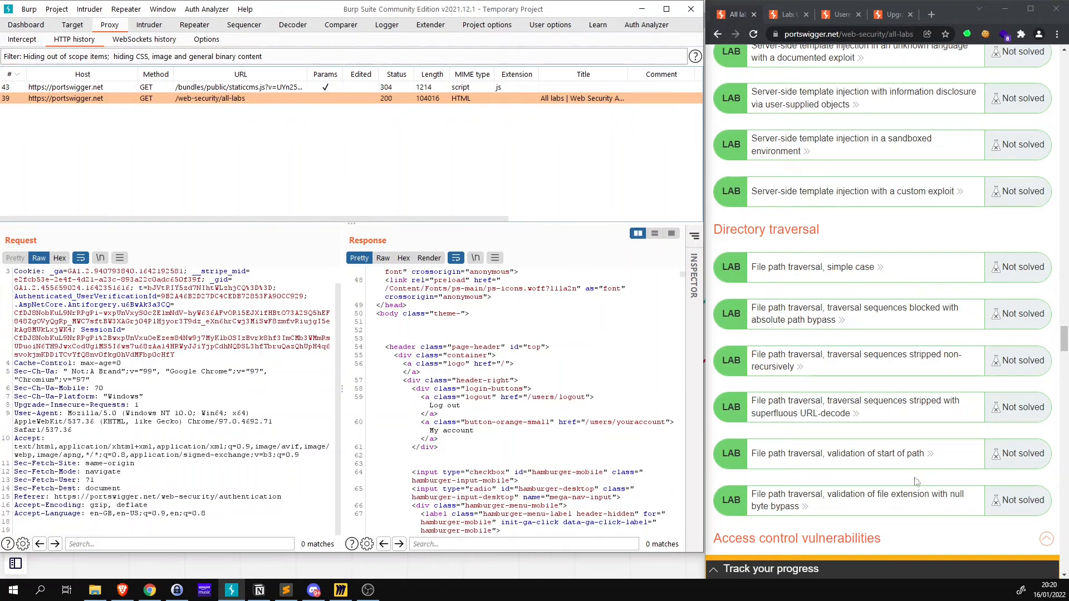
click(144, 89)
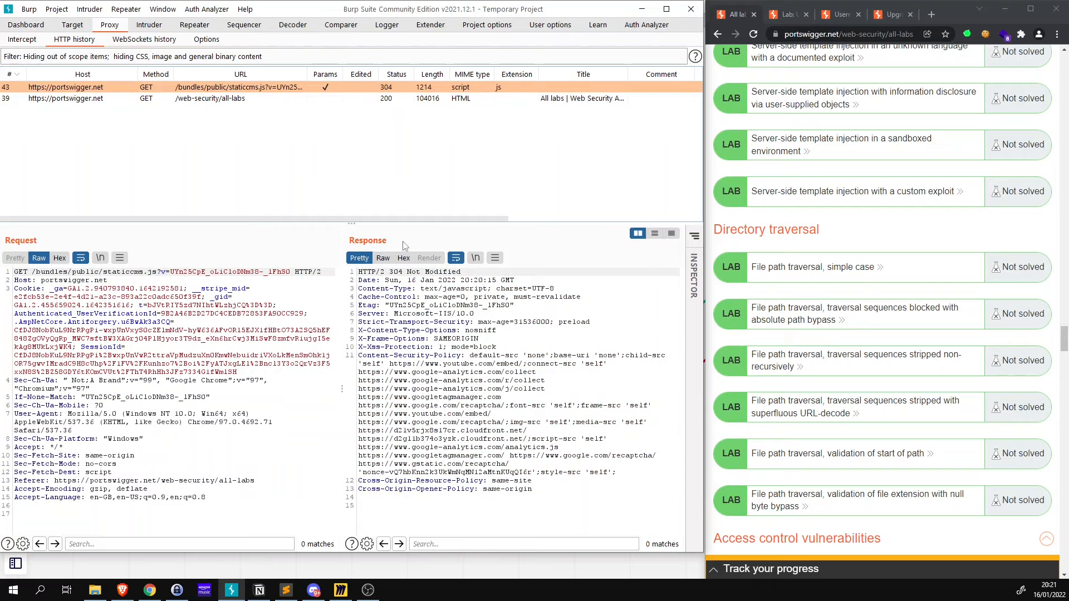
- Turn on interception, capture the request for the sandboxed server-side template injection lab, and release it by turning interception off
click(21, 39)
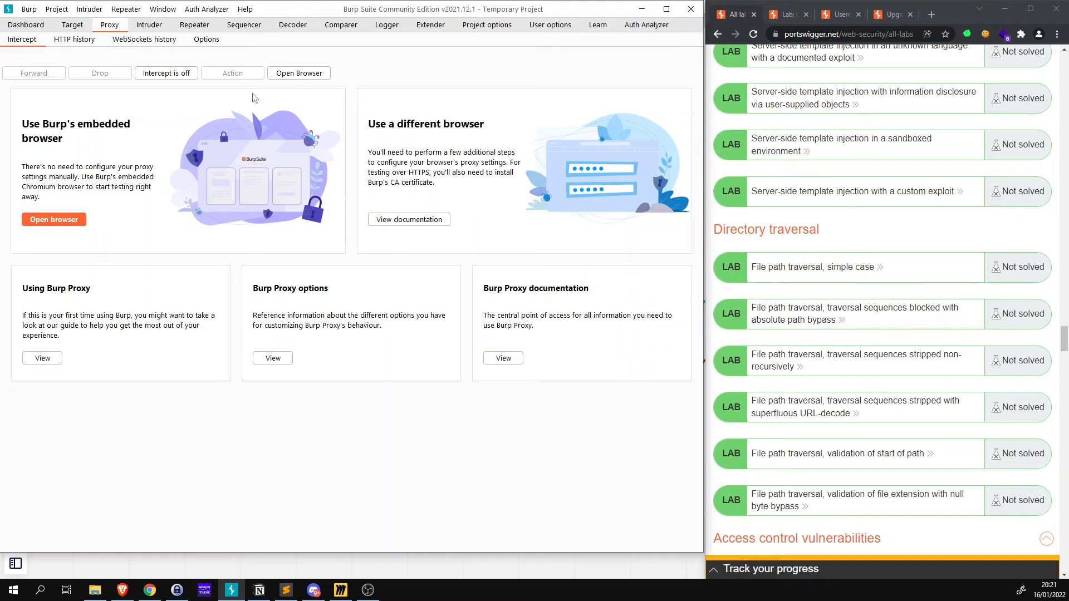
scroll(936, 225, up, 2)
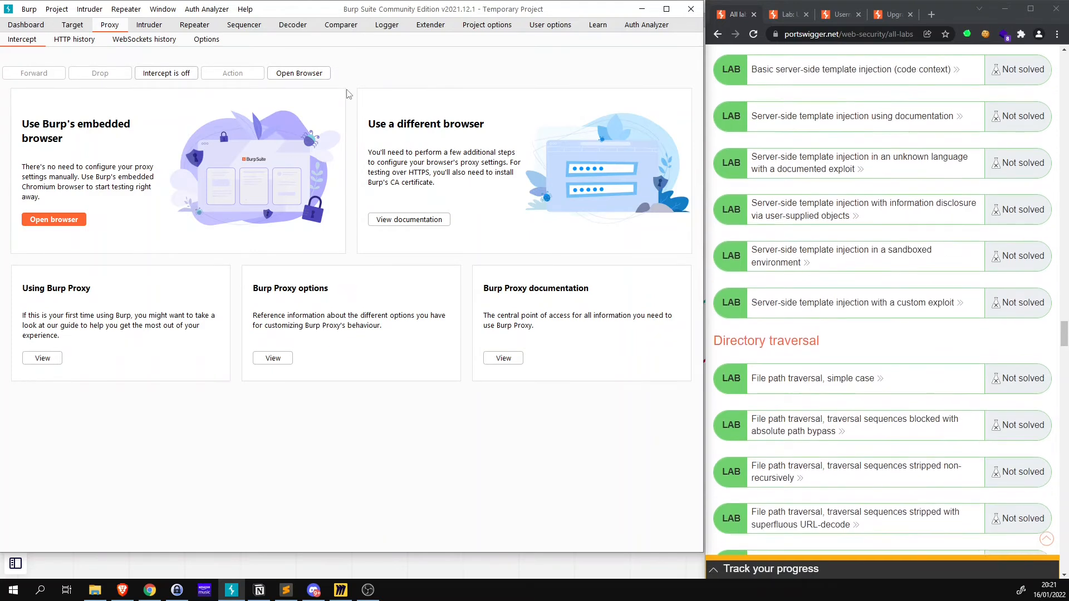
click(178, 79)
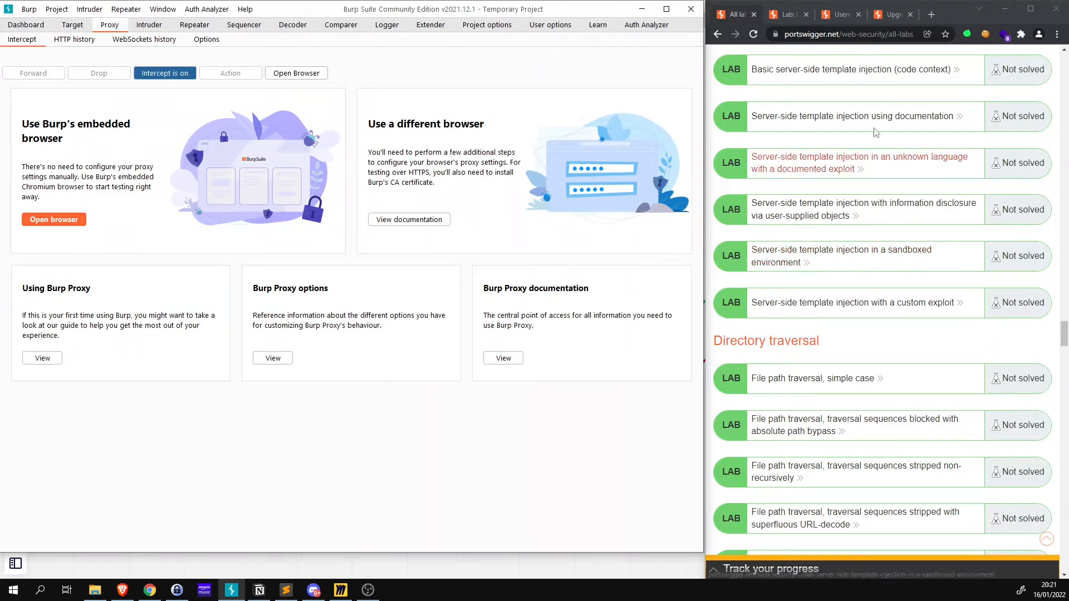
click(804, 257)
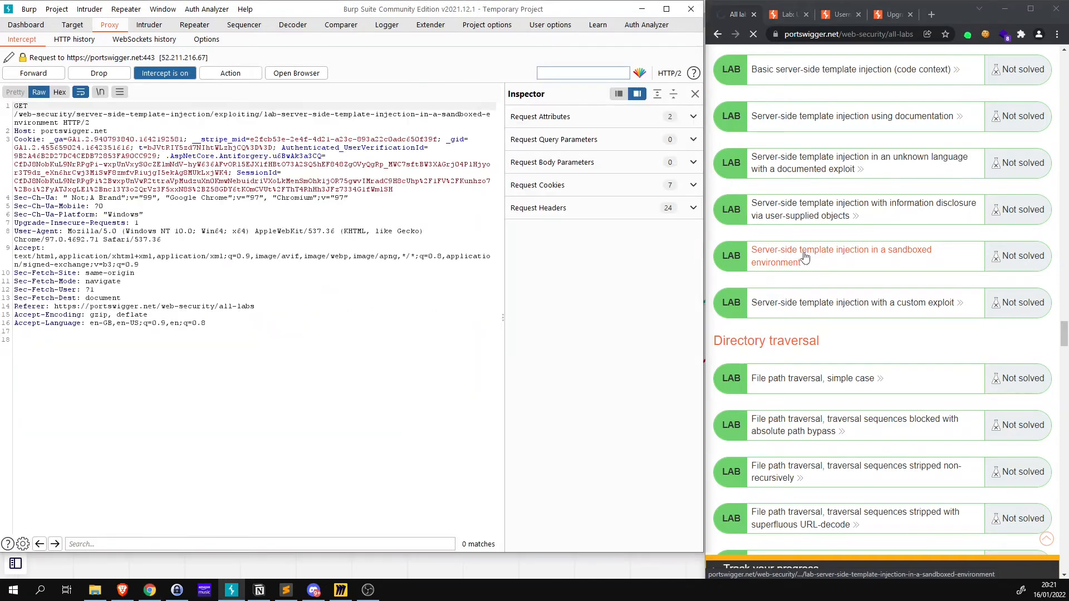
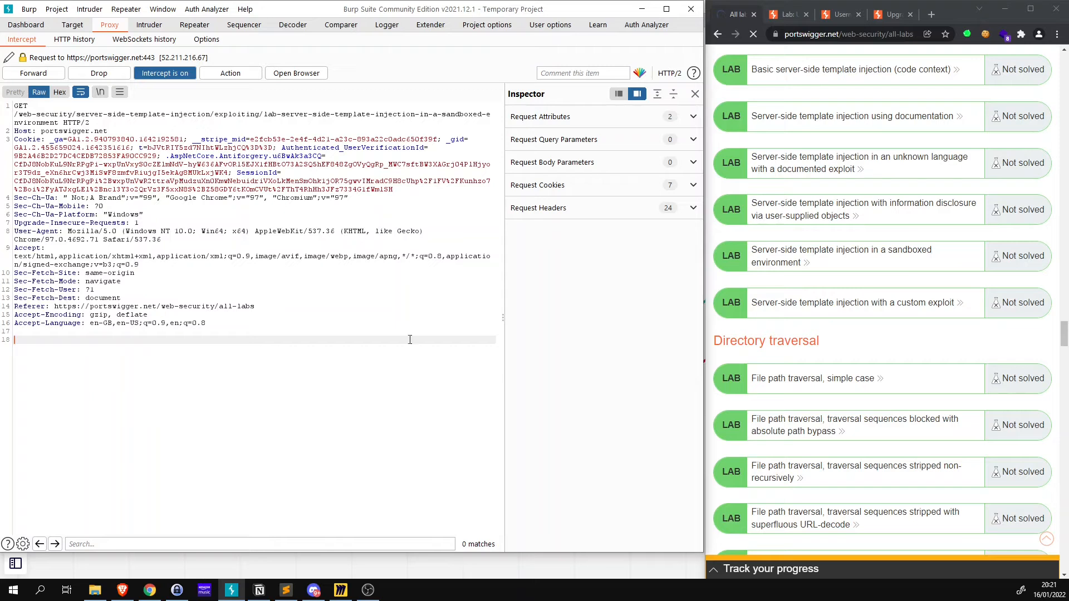
click(158, 74)
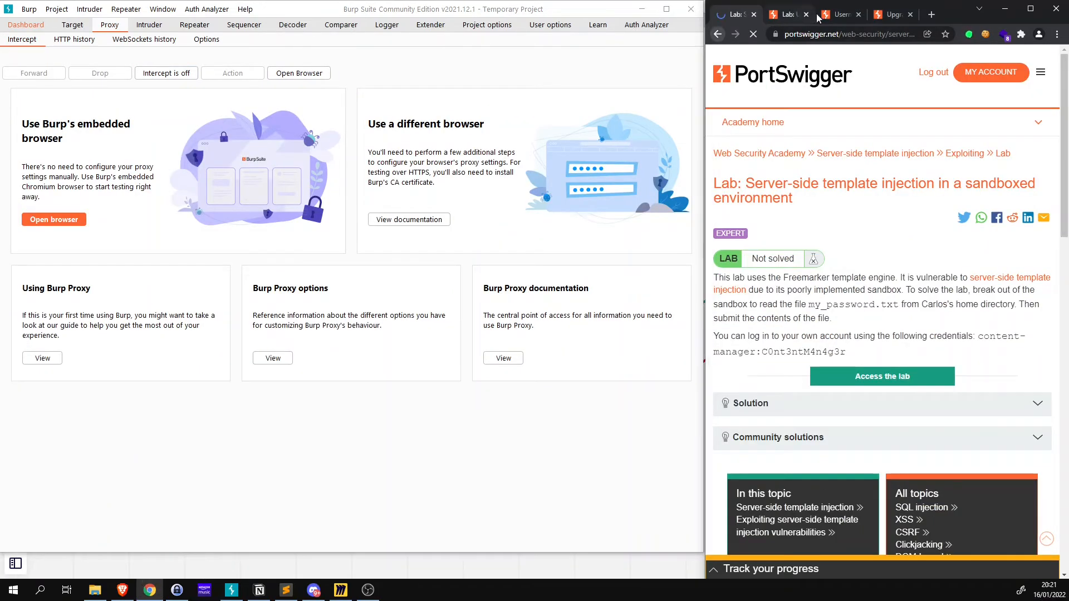
- Switch to the open username enumeration lab in Chrome and add its web-security-academy.net host from the site map to the scope
click(837, 16)
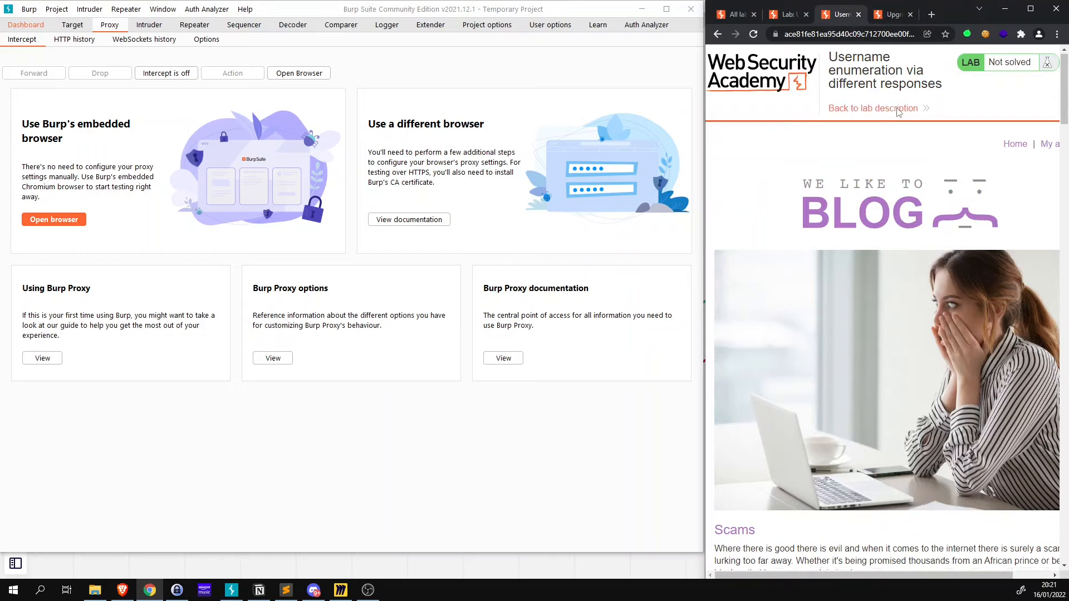
scroll(897, 111, down, 2)
scroll(898, 112, up, 1)
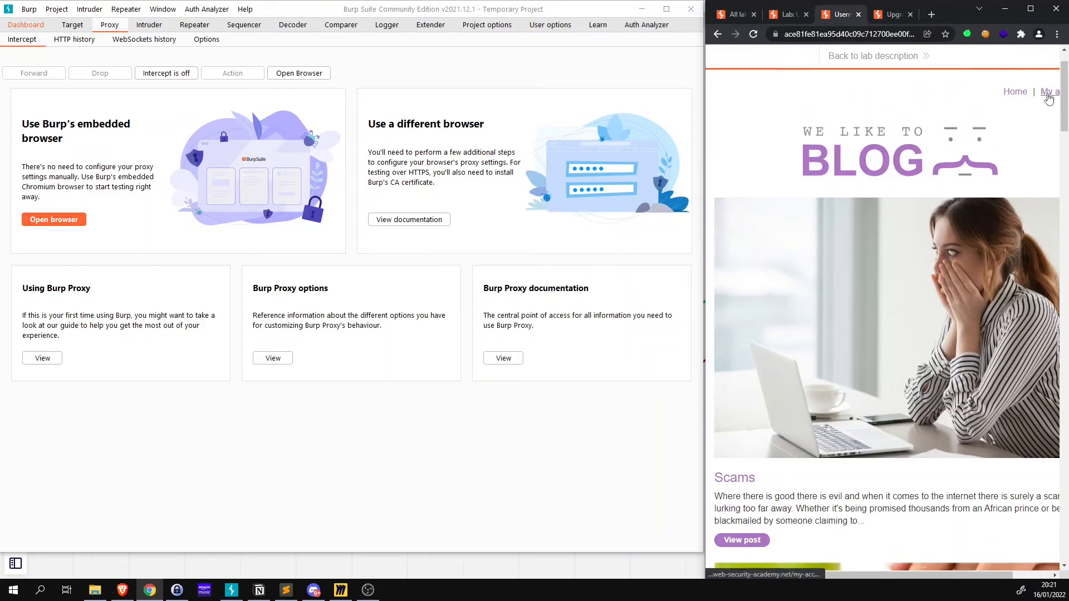
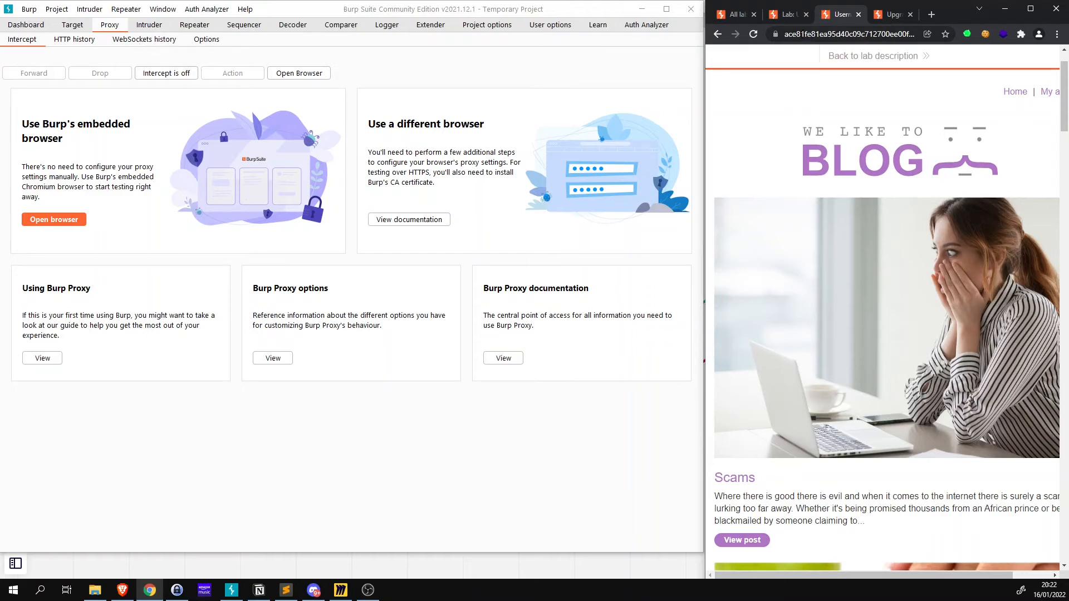
click(72, 25)
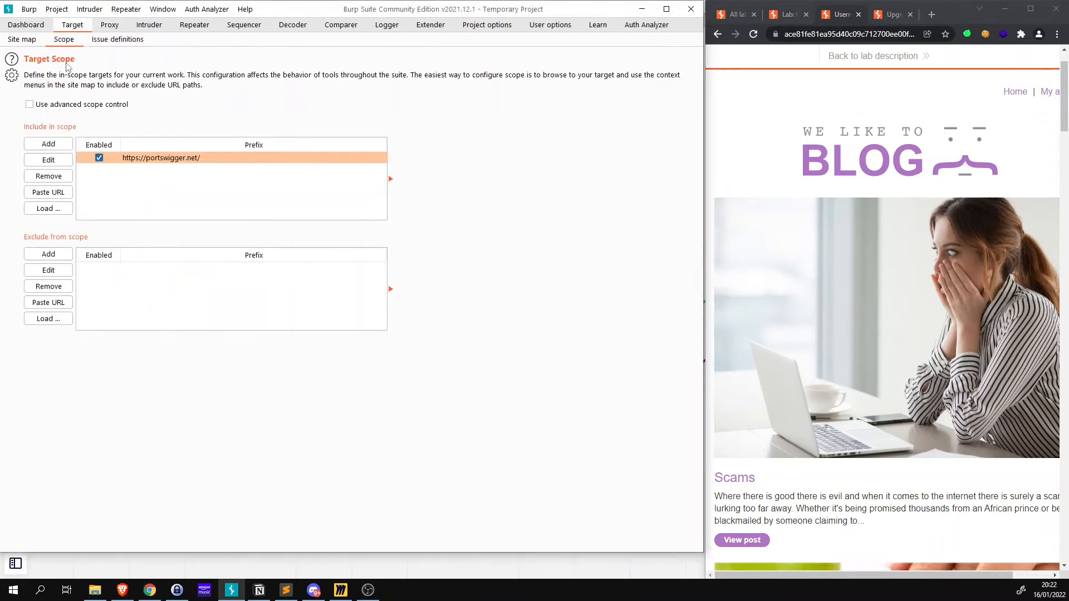
click(37, 42)
click(67, 75)
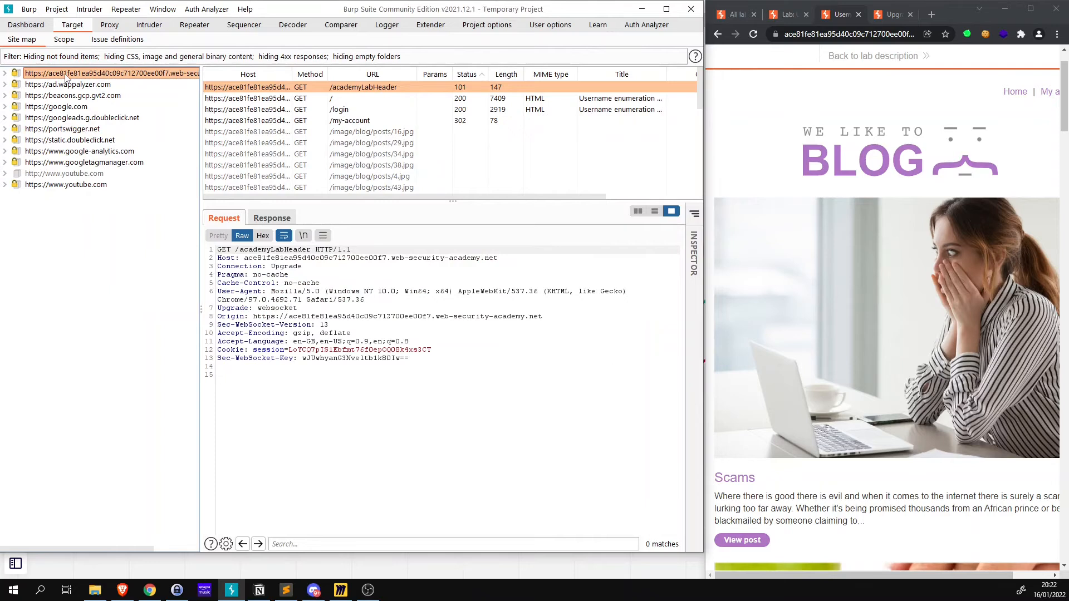
right_click(70, 79)
click(97, 97)
- Turn interception back on and open My account on the lab blog to capture its request
click(110, 25)
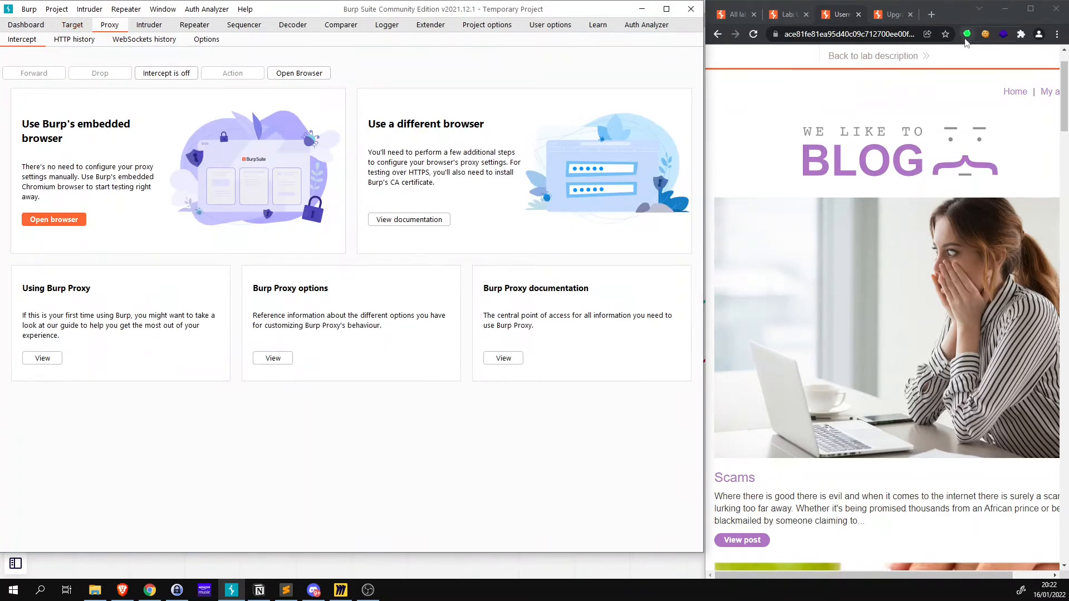
click(166, 73)
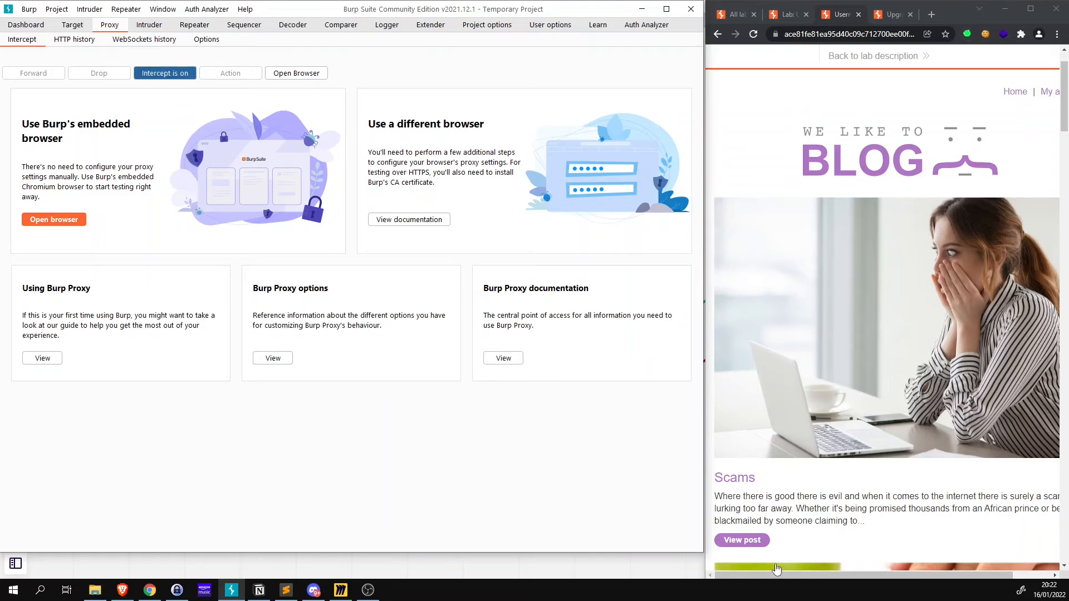
drag(777, 578, 814, 578)
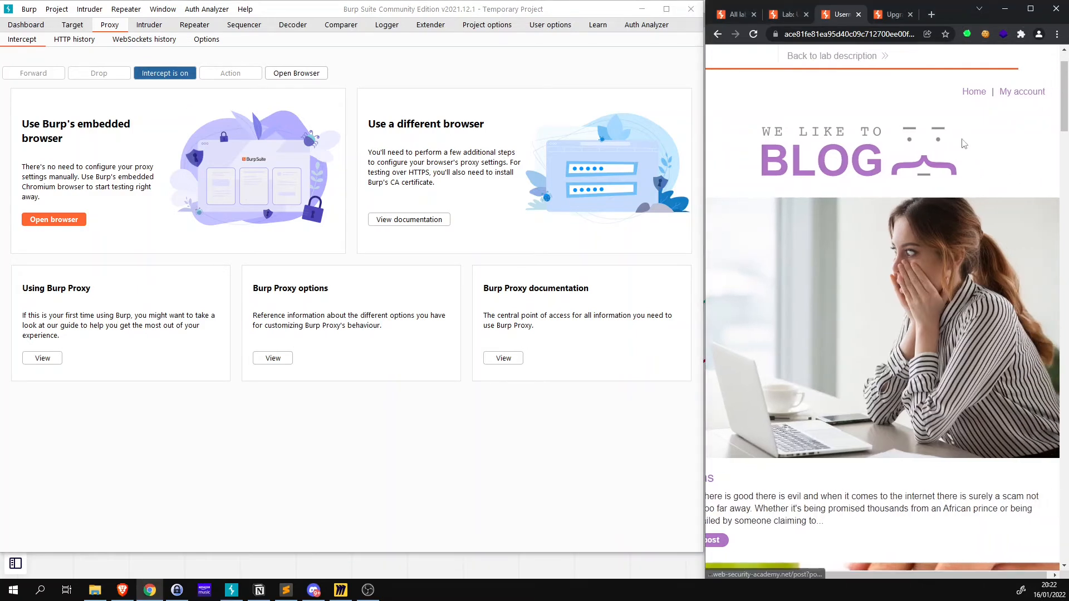
click(1019, 94)
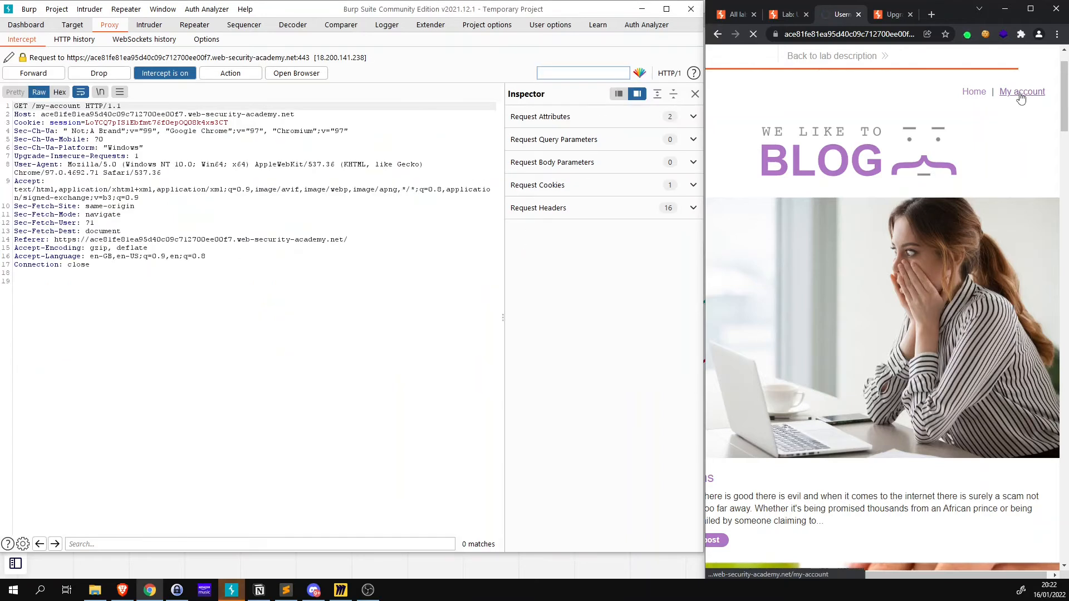
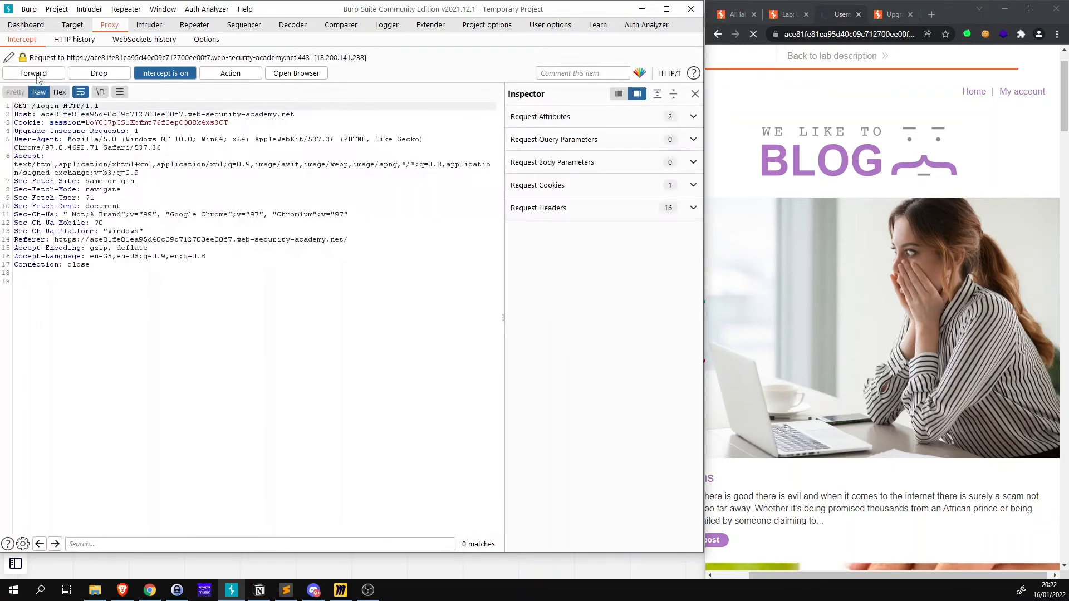
- Forward the intercepted requests to reach the login page, and submit the form with username admin and the account password
click(37, 77)
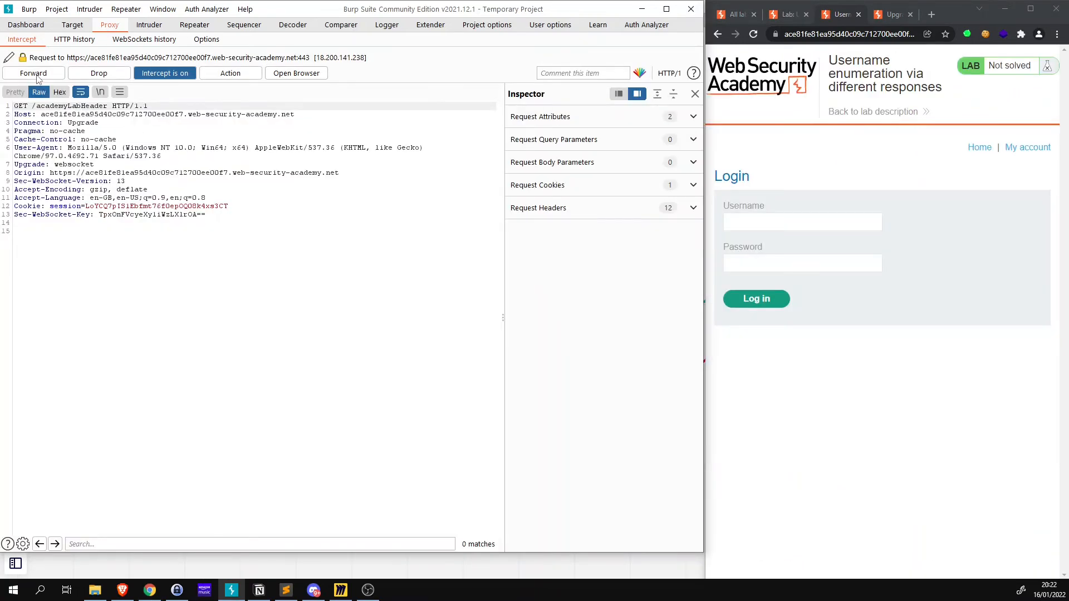
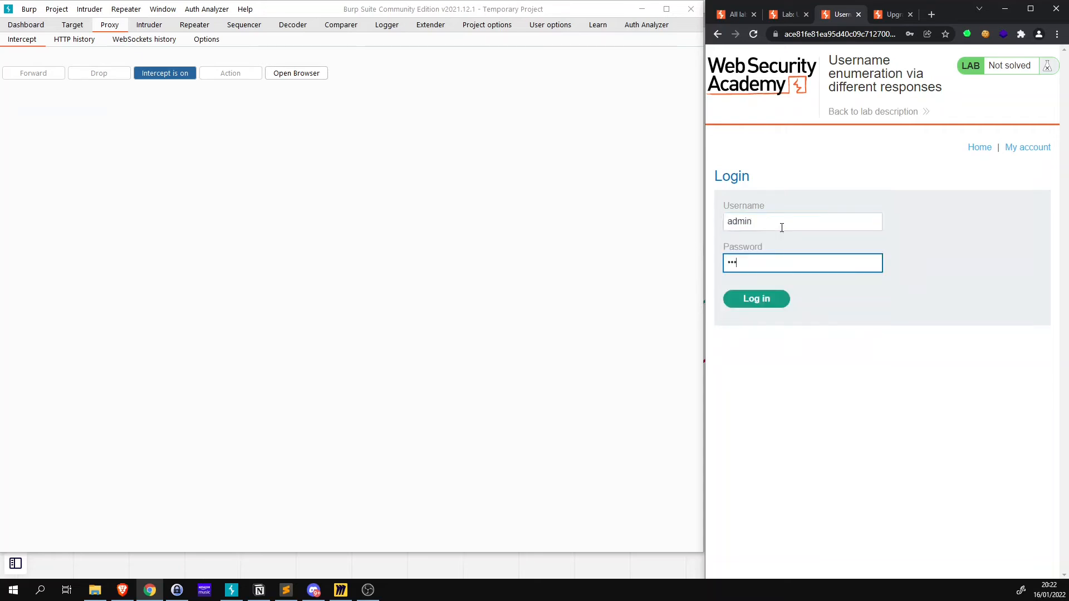
click(761, 304)
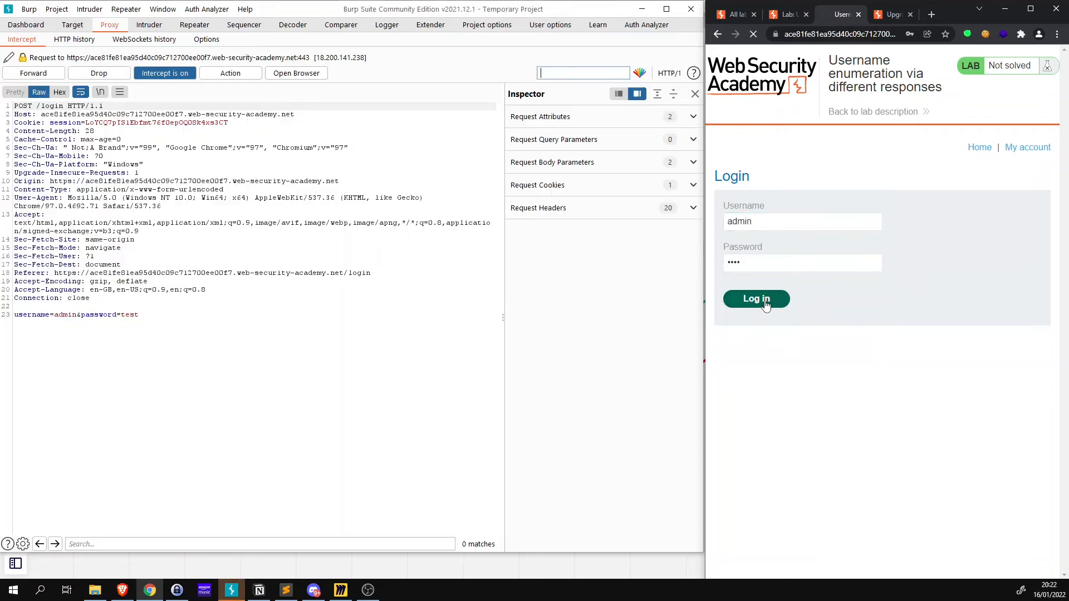
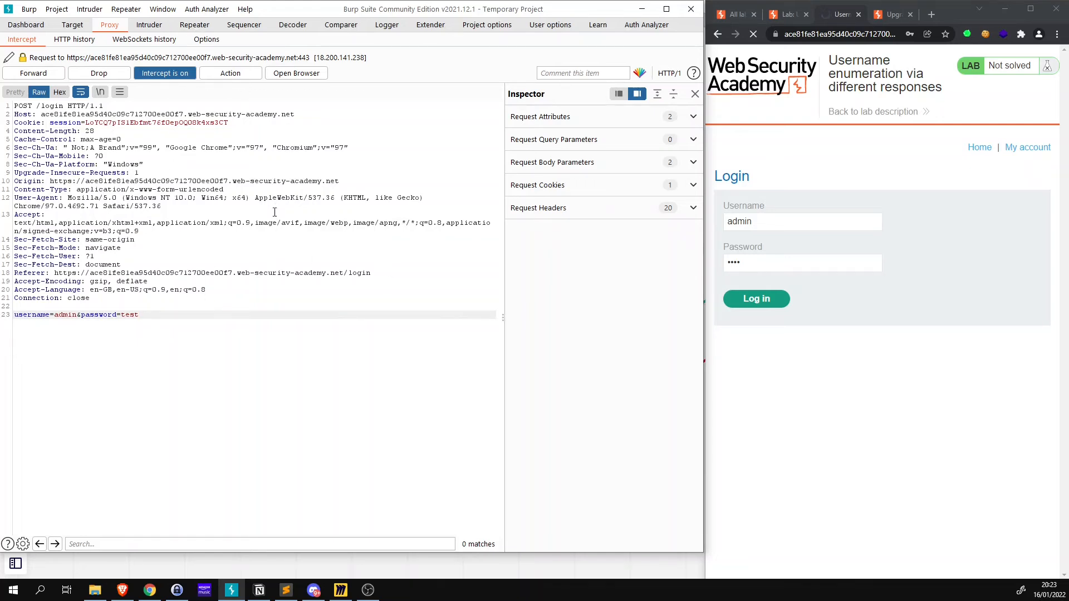
- Send the intercepted POST /login request to Repeater, open it there, and slightly widen the request pane
right_click(257, 210)
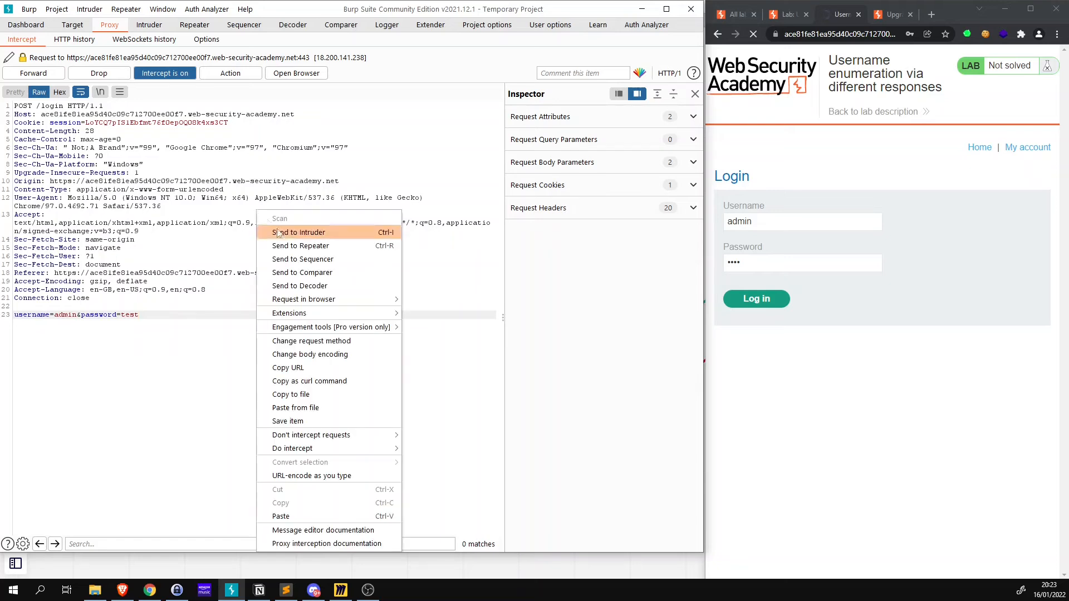
click(305, 247)
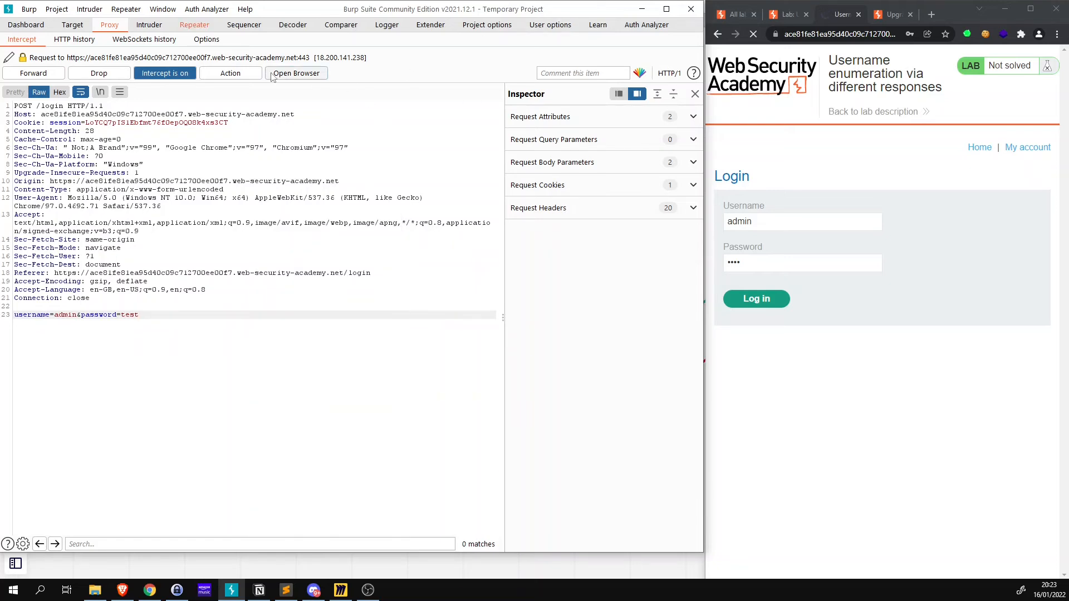
click(195, 25)
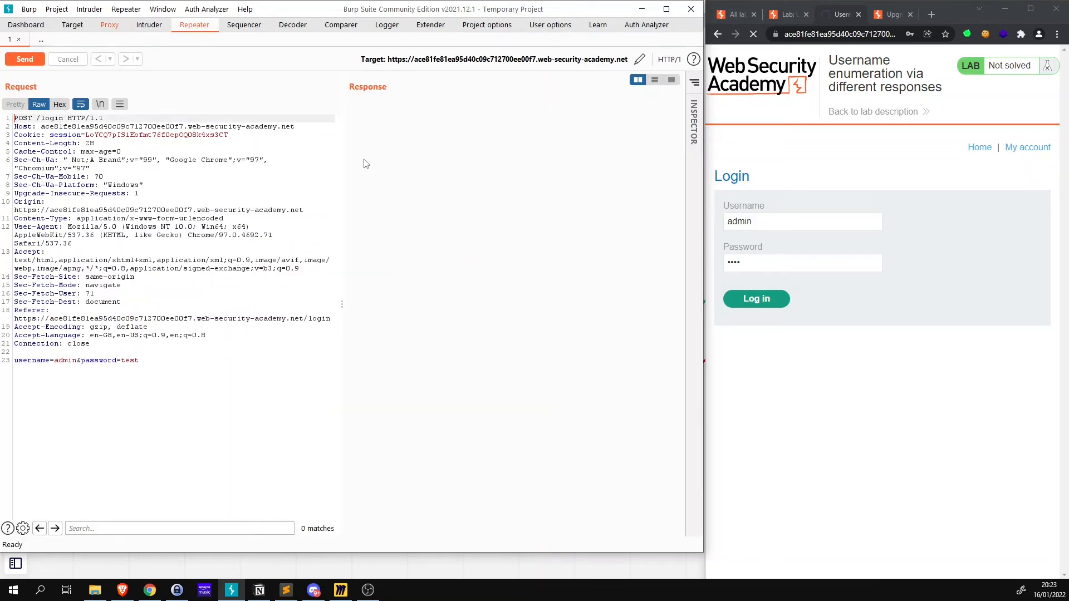
drag(343, 308, 348, 308)
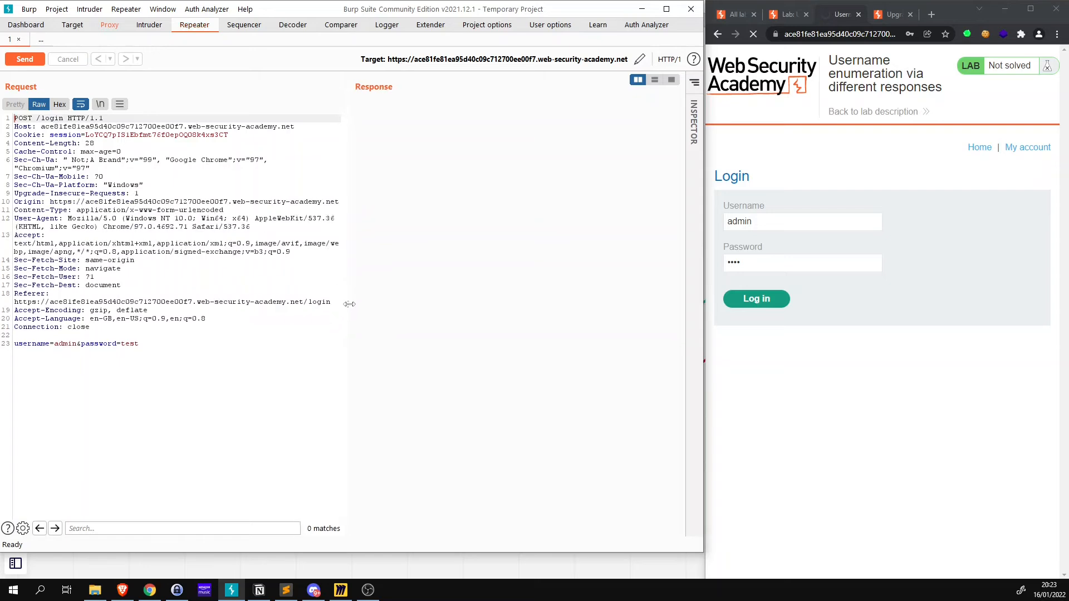
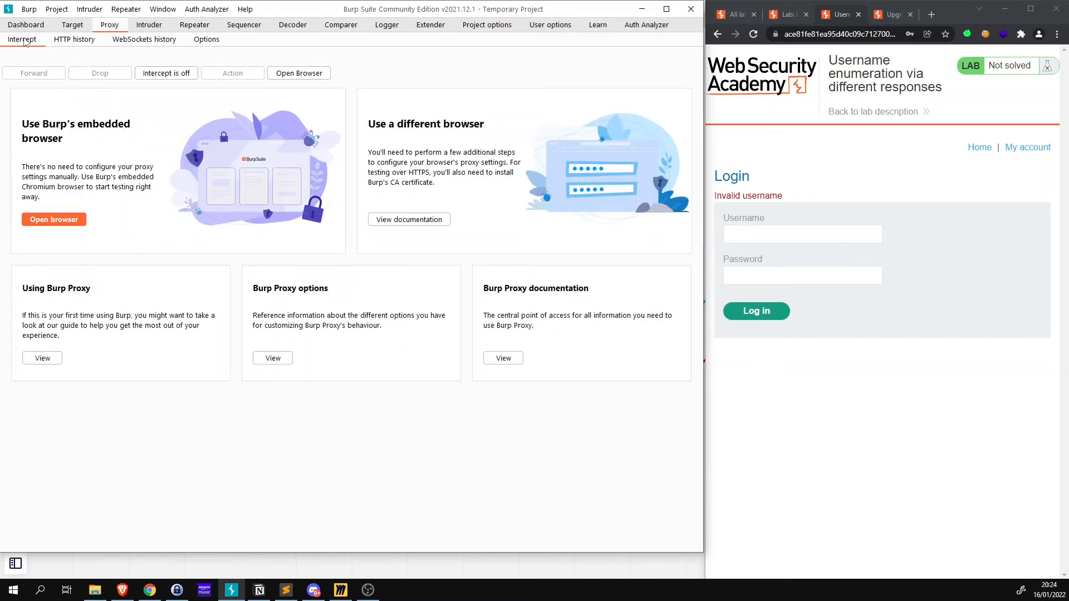
- Inspect the request and response of the server-side template injection lab page in the proxy's HTTP history
click(83, 44)
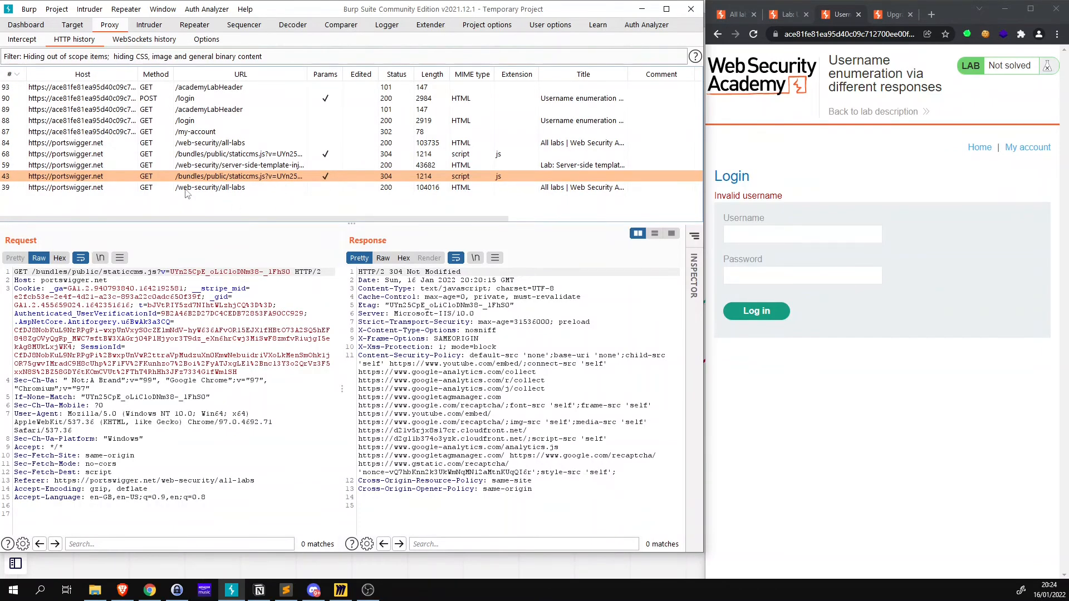
click(187, 167)
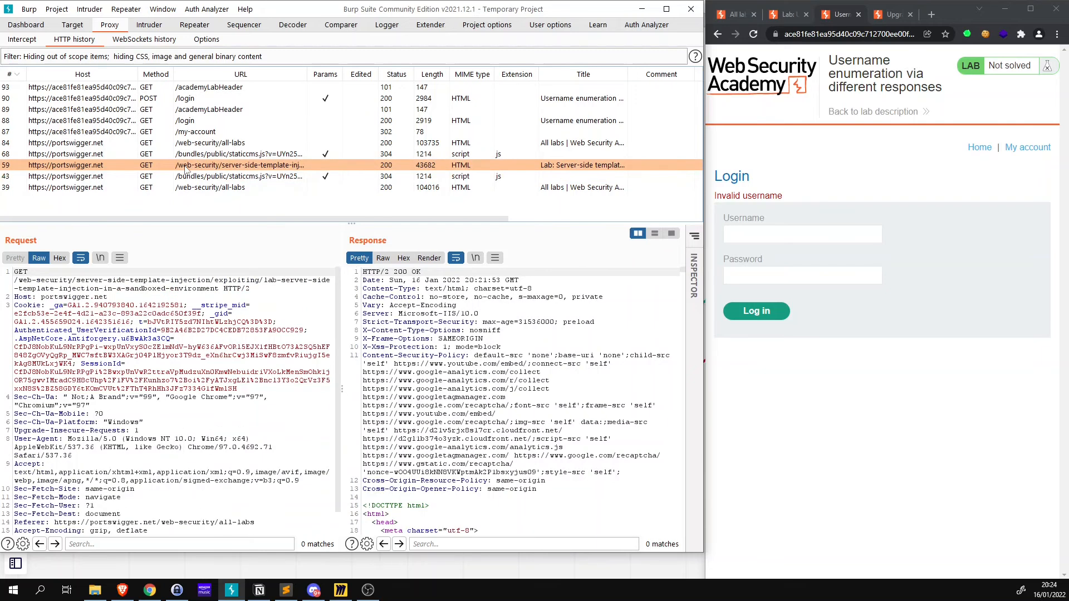
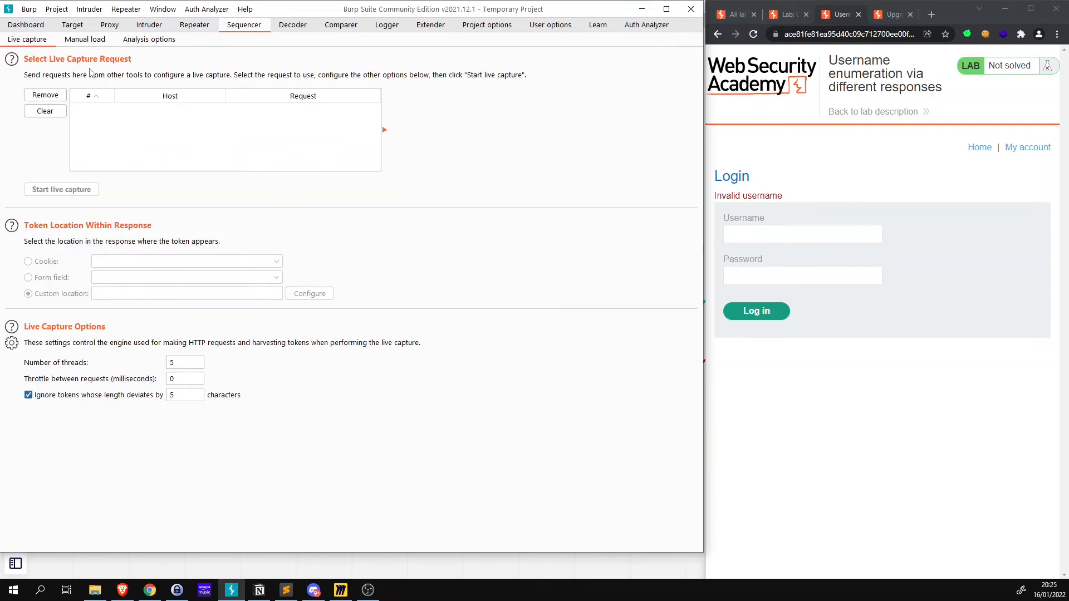
- Review the decoding and encoding formats offered by Decoder, and view the Comparer tool
click(295, 29)
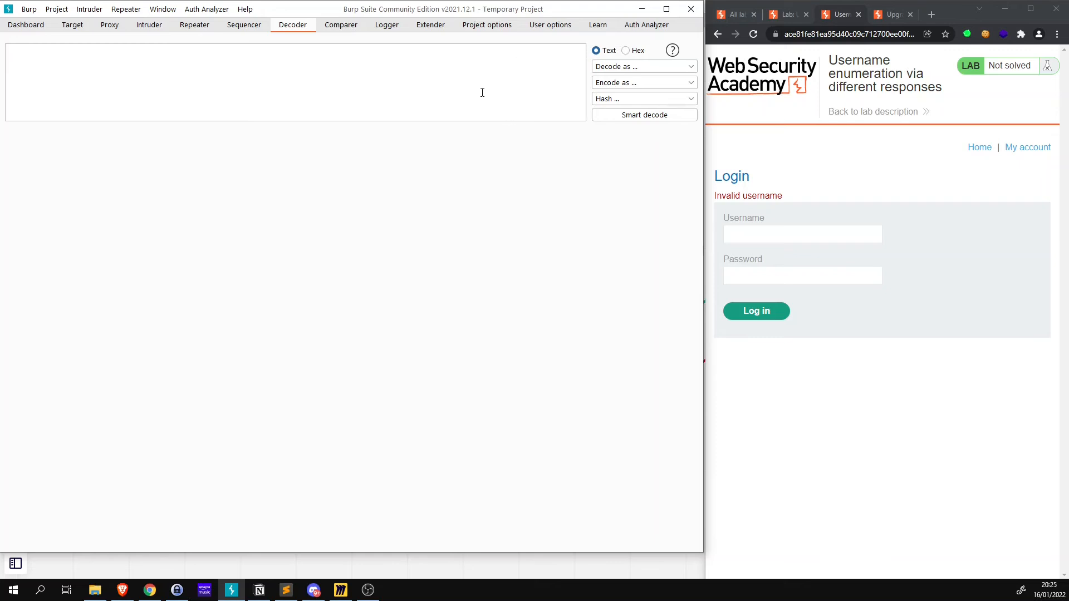
click(613, 66)
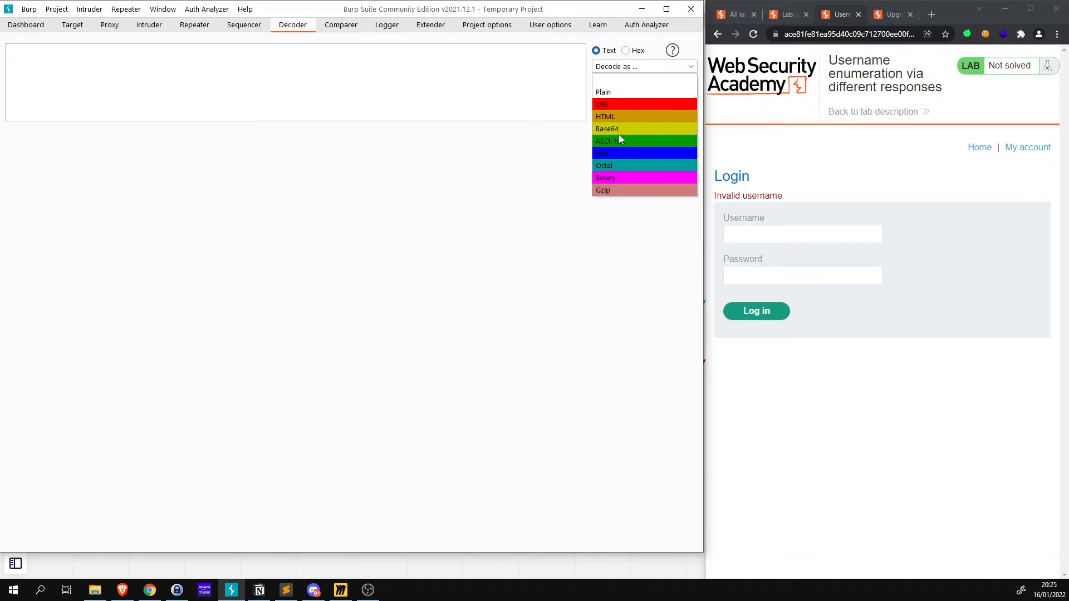
click(539, 188)
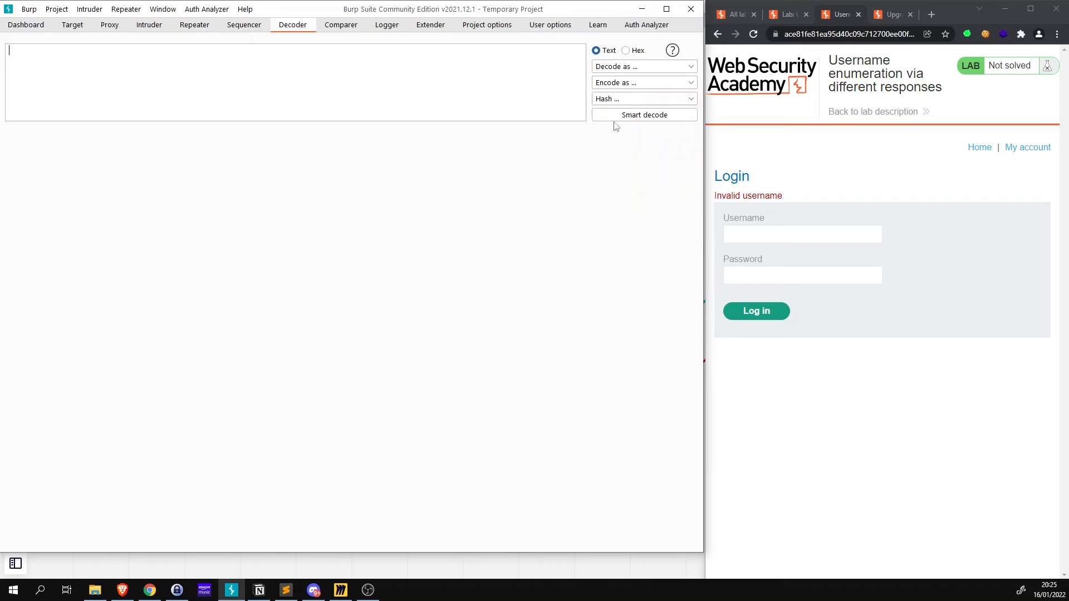
click(615, 85)
click(503, 76)
click(349, 26)
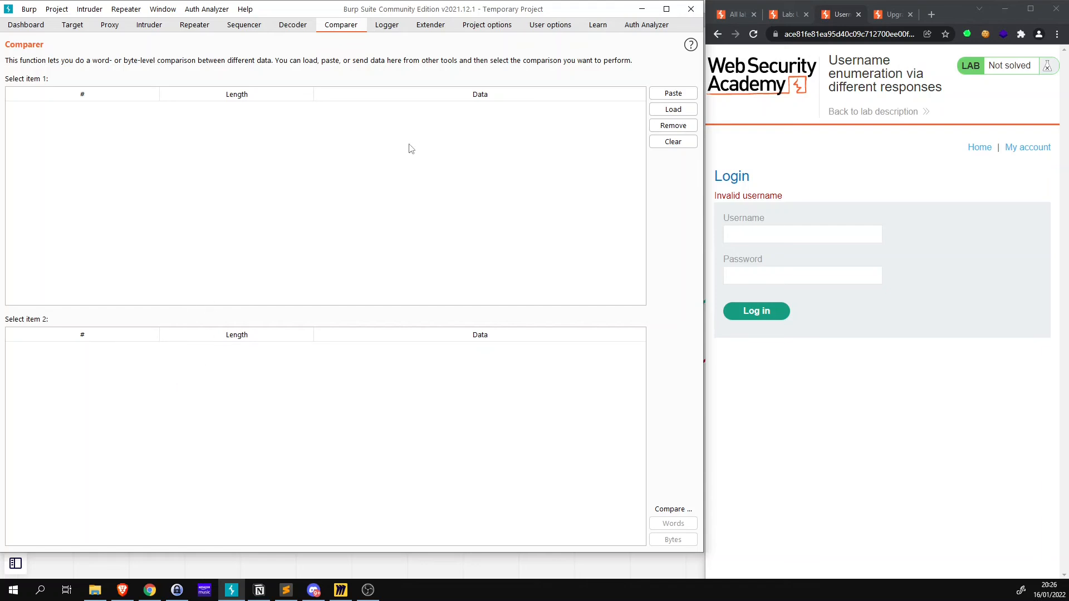
- Browse the list of extensions available in the Extender's BApp Store
click(418, 26)
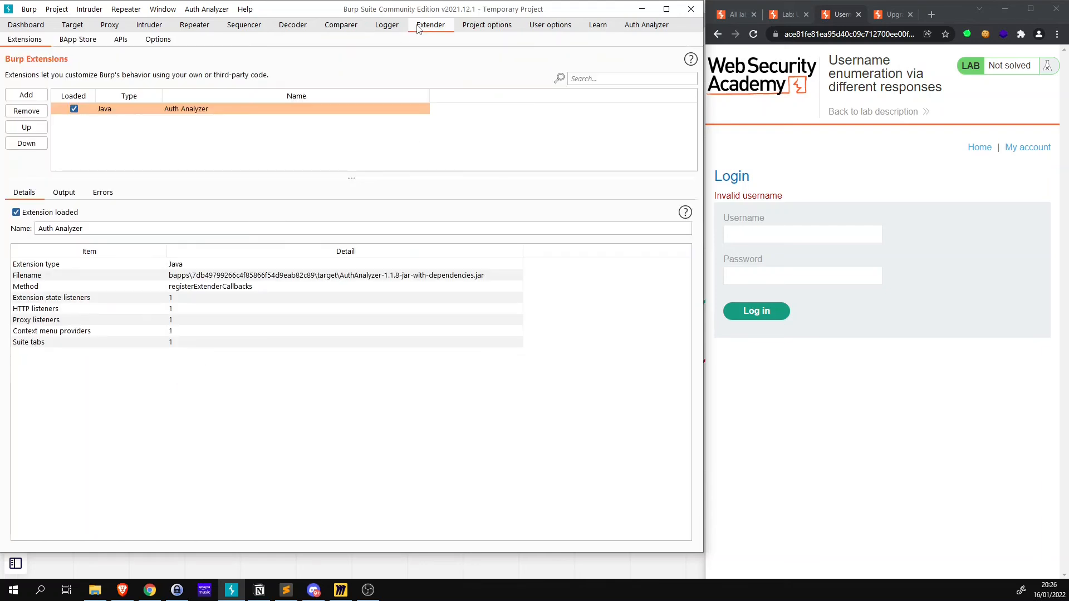
click(71, 43)
scroll(230, 288, down, 20)
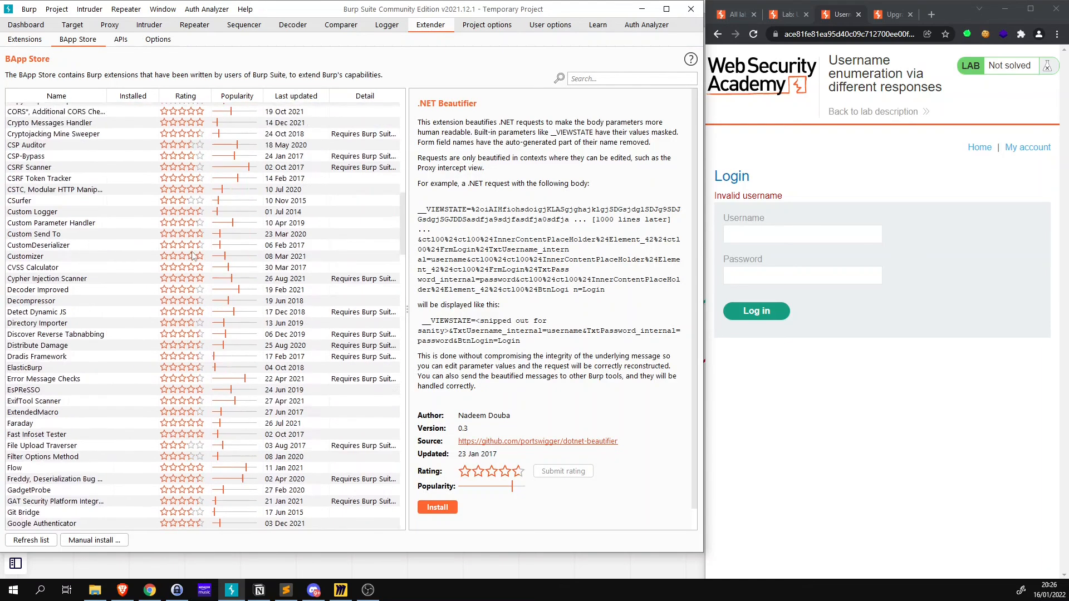
scroll(187, 310, down, 15)
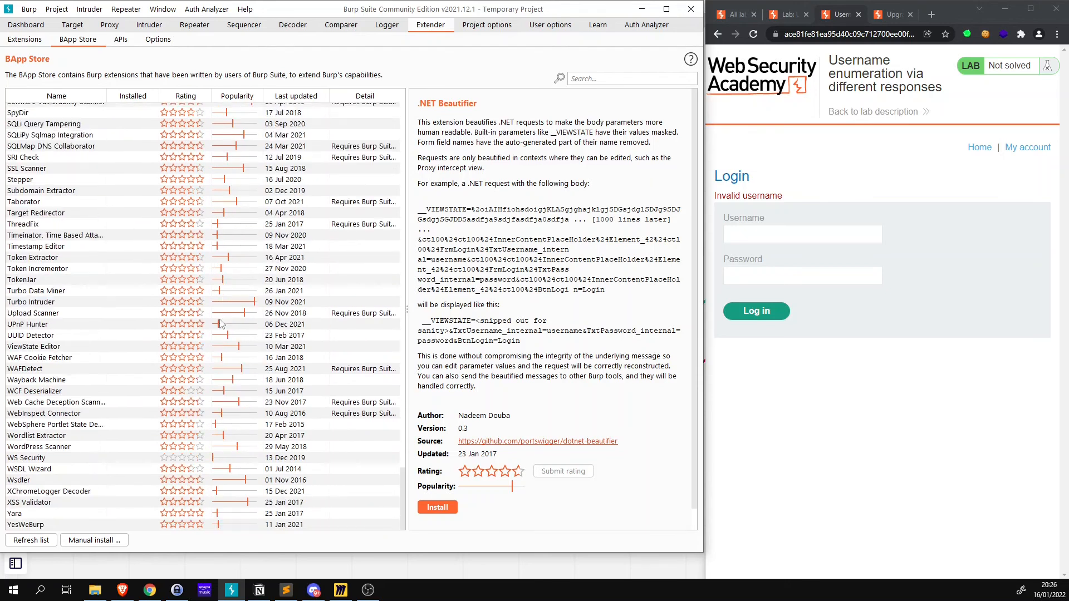
scroll(207, 338, down, 4)
scroll(207, 338, up, 5)
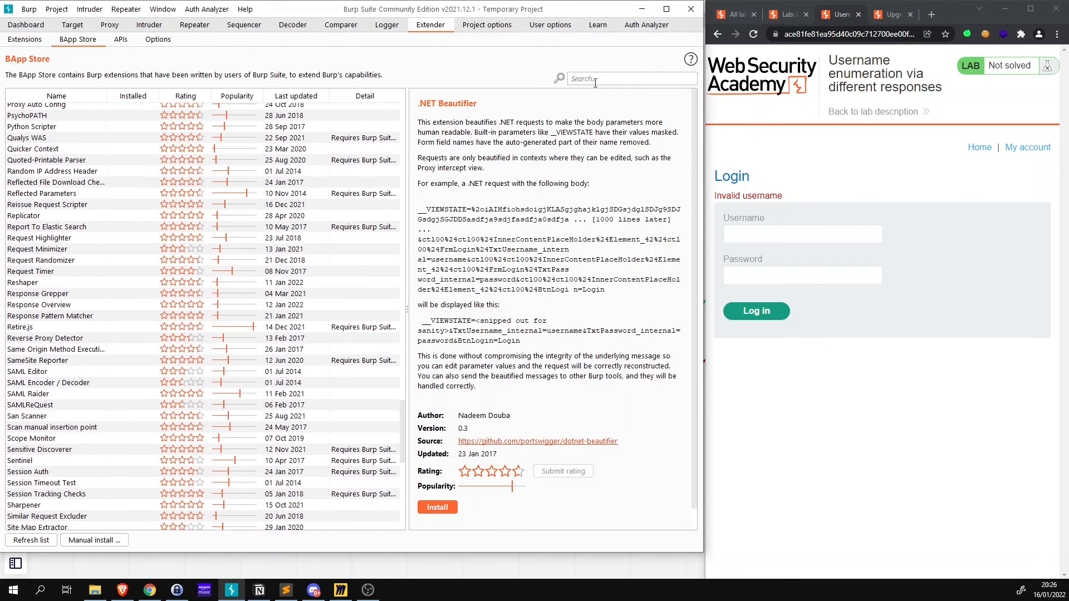
- Create two Auth Analyzer sessions named Anonymous and Normal User
click(633, 28)
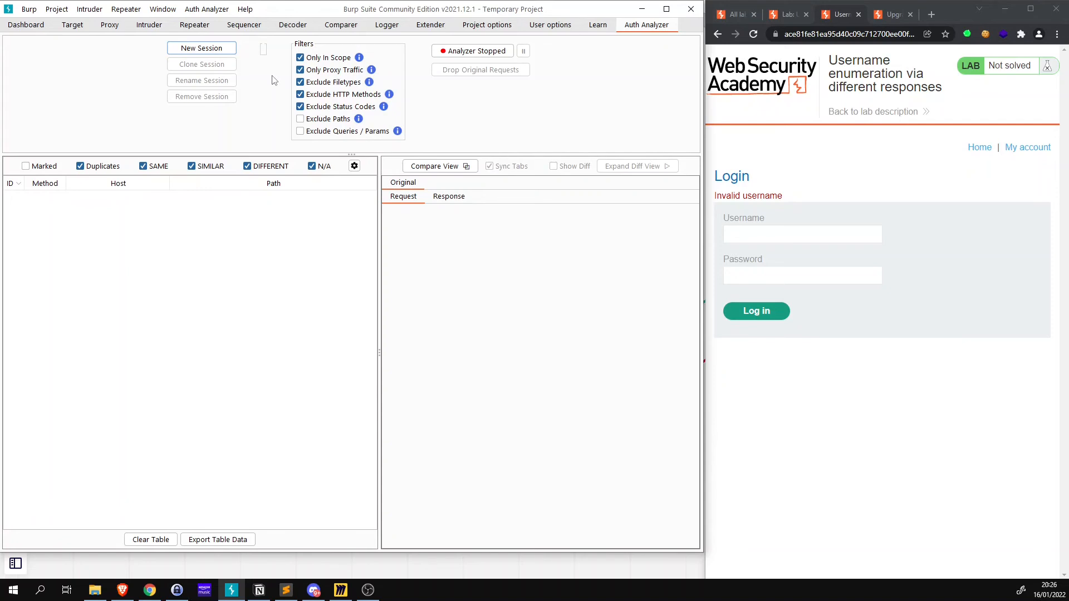
click(228, 49)
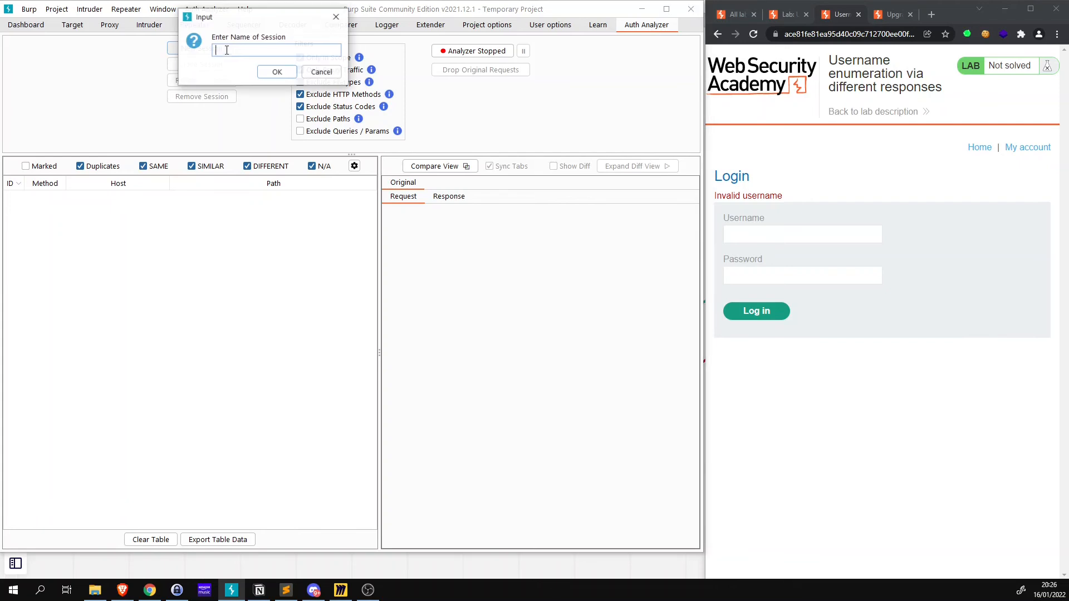
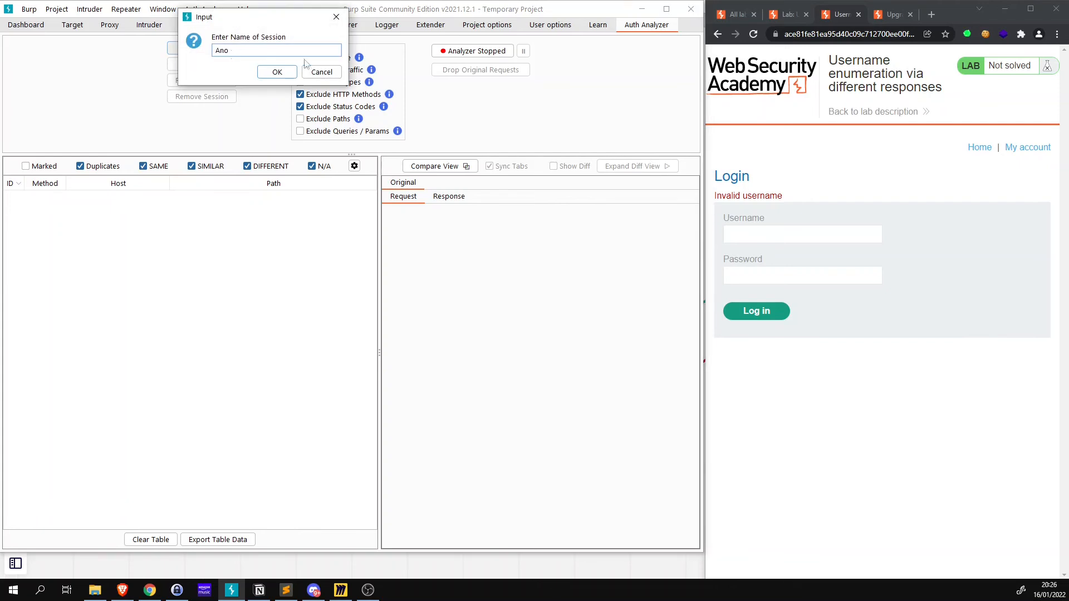
text(nymous)
key(Return)
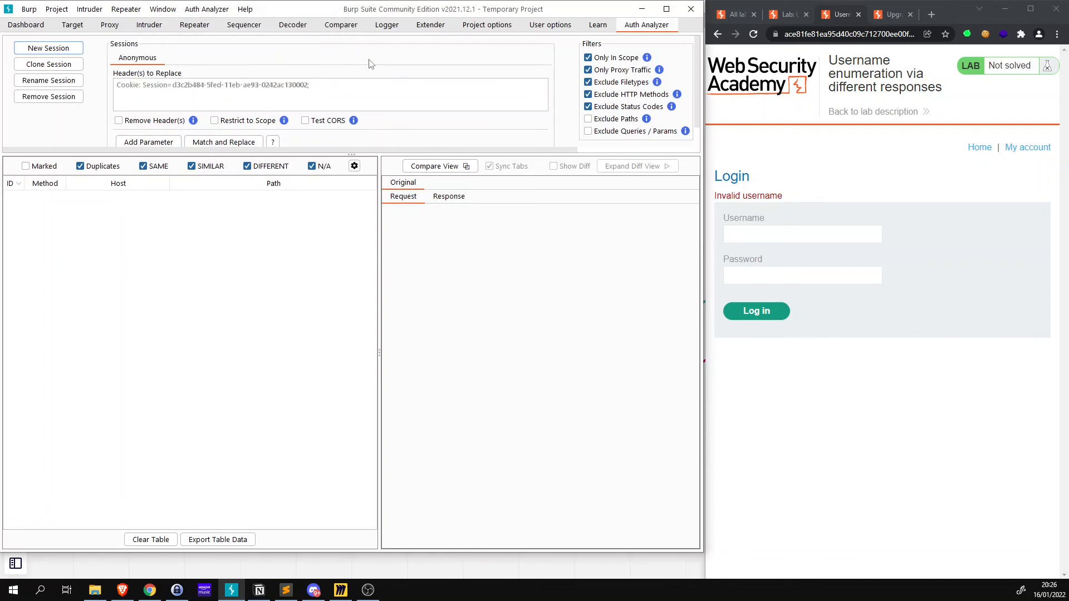
click(81, 49)
text(Normal User)
key(Return)
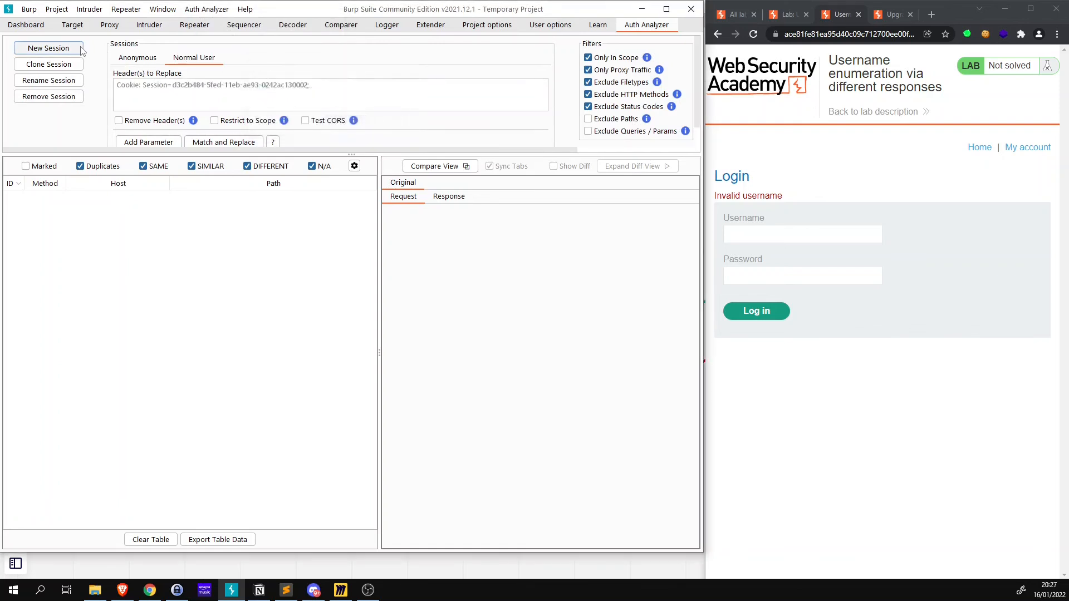
- Examine the header replacement and header removal options of the Anonymous and Normal User sessions
click(150, 61)
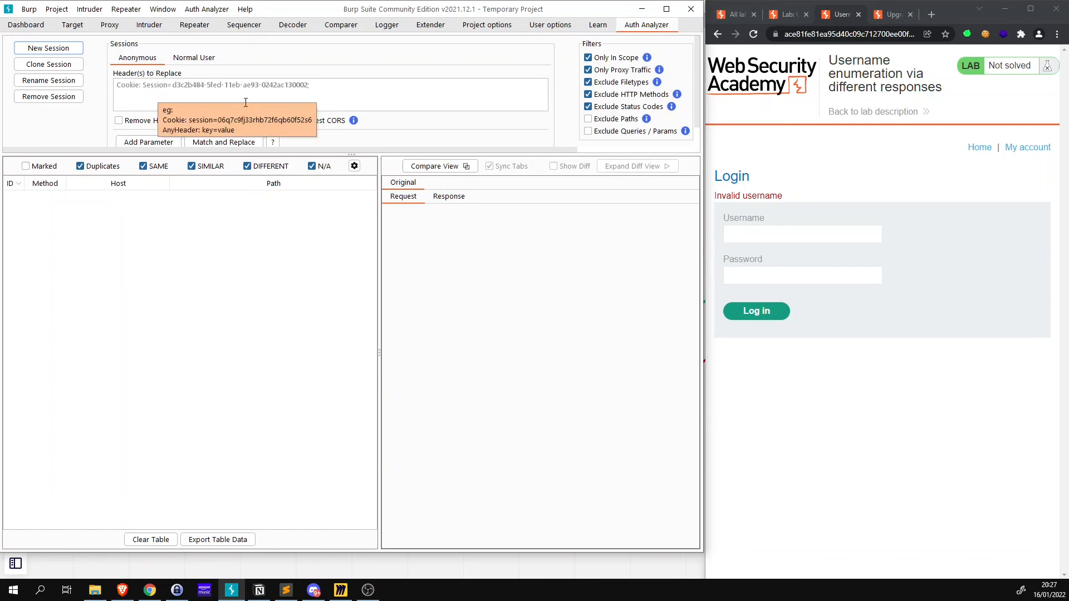
click(312, 91)
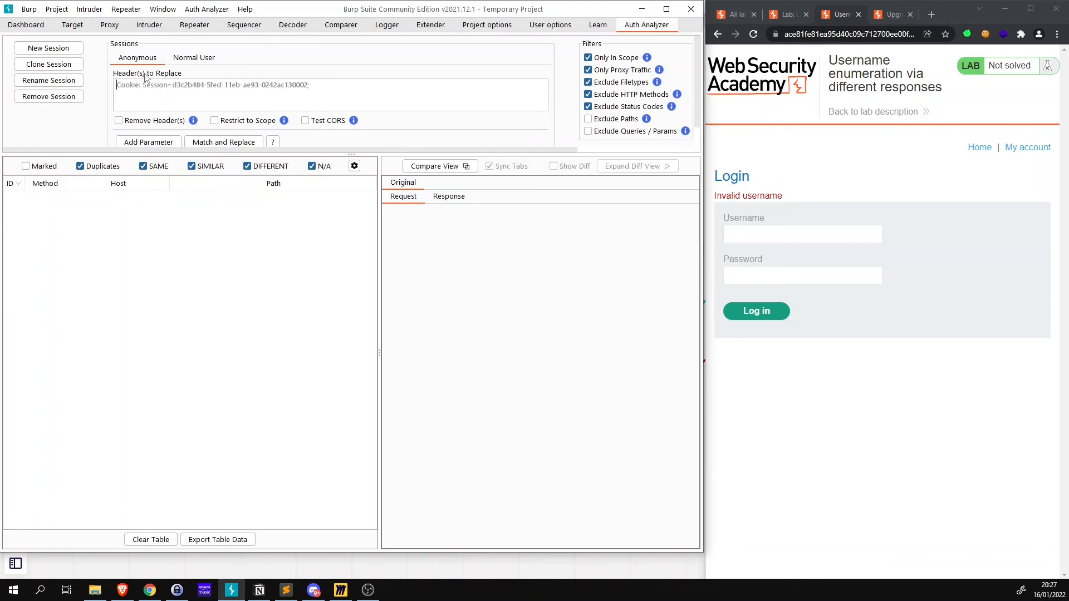
click(189, 59)
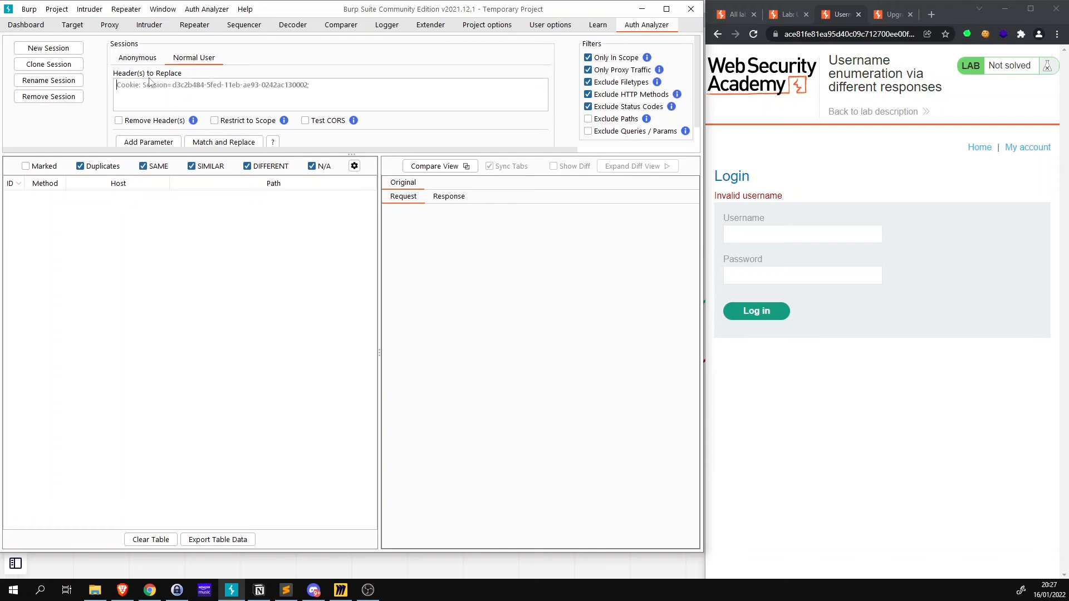
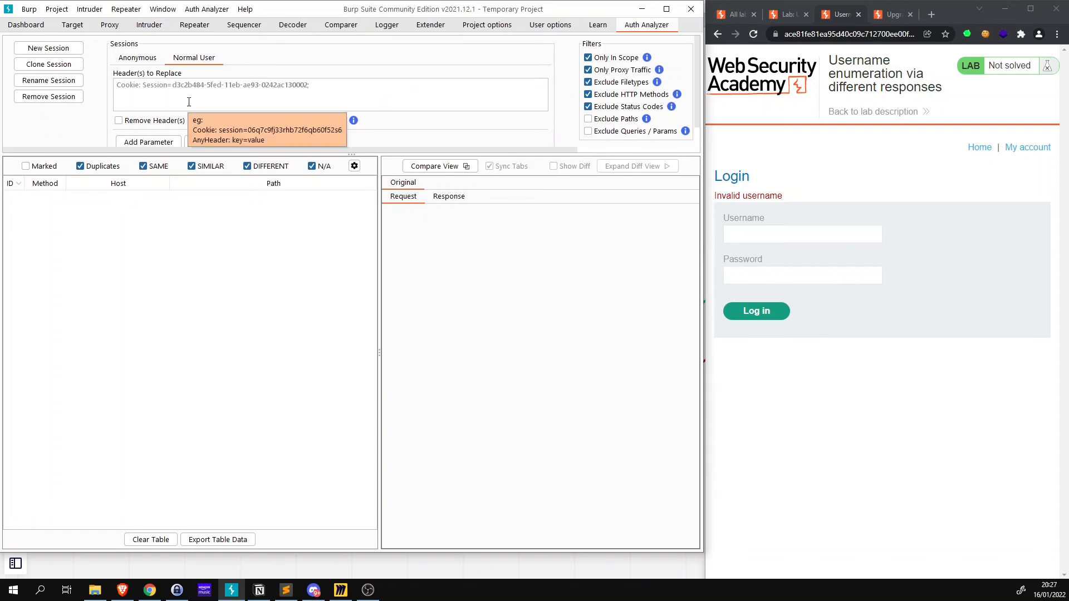
click(145, 60)
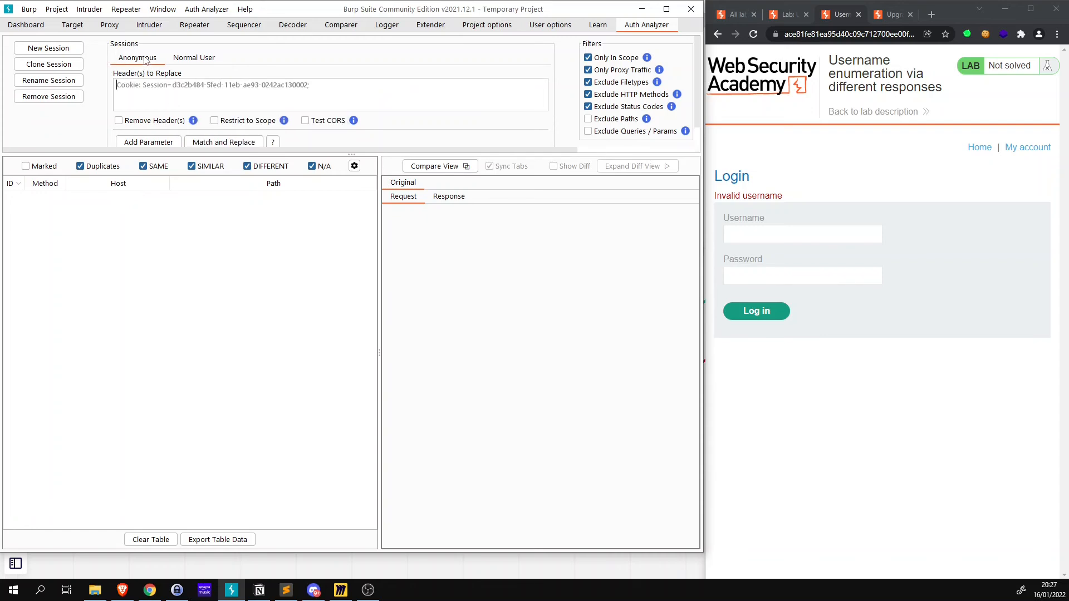
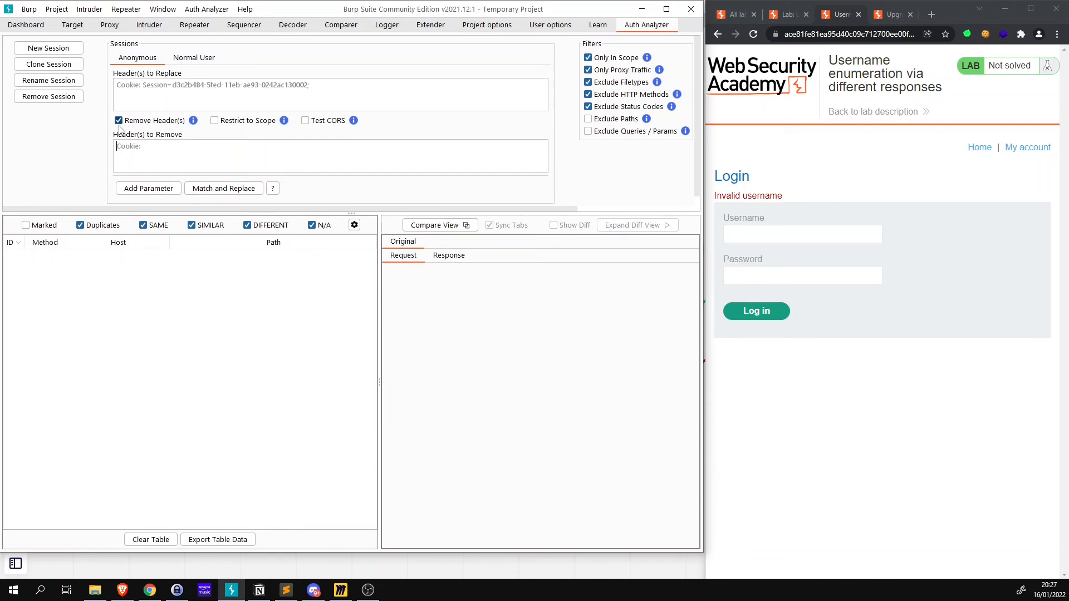
click(119, 120)
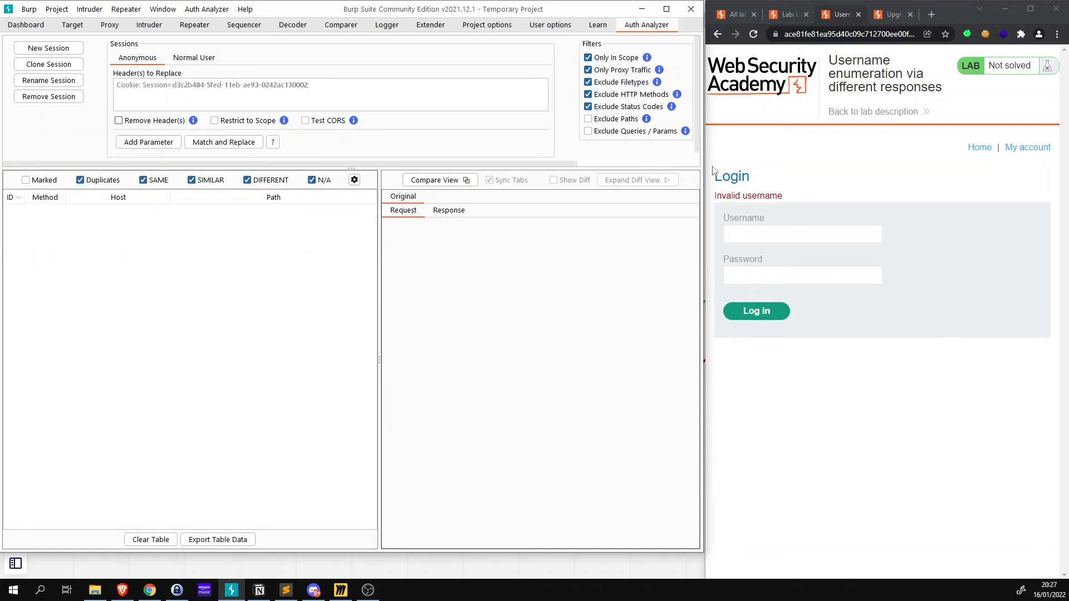
- Widen the Burp Suite window to show all Auth Analyzer controls, and review the Normal User and Anonymous session settings
drag(707, 163, 964, 155)
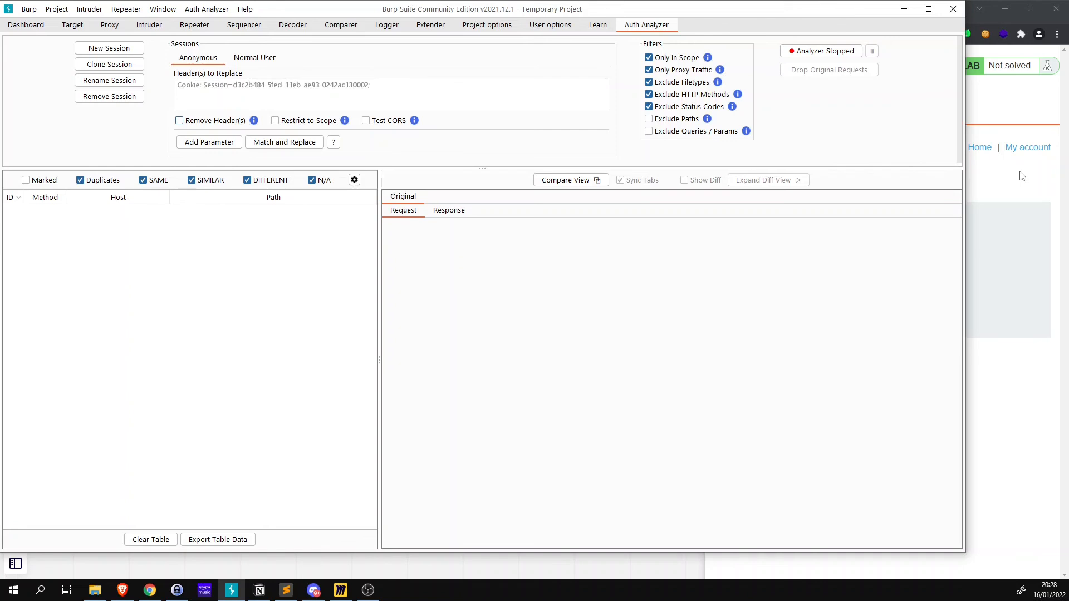
click(1014, 178)
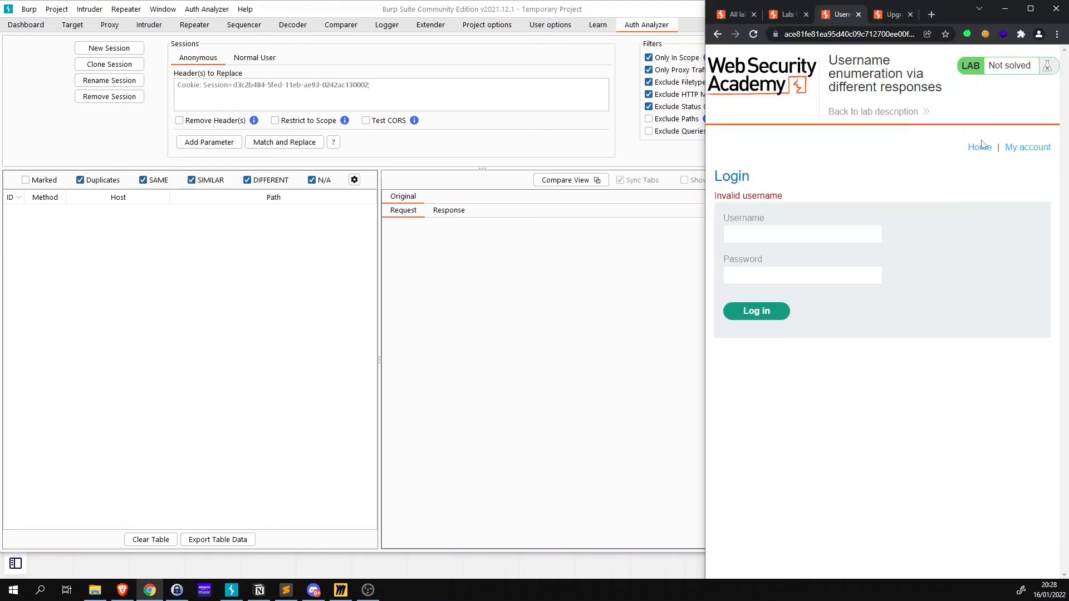
click(644, 167)
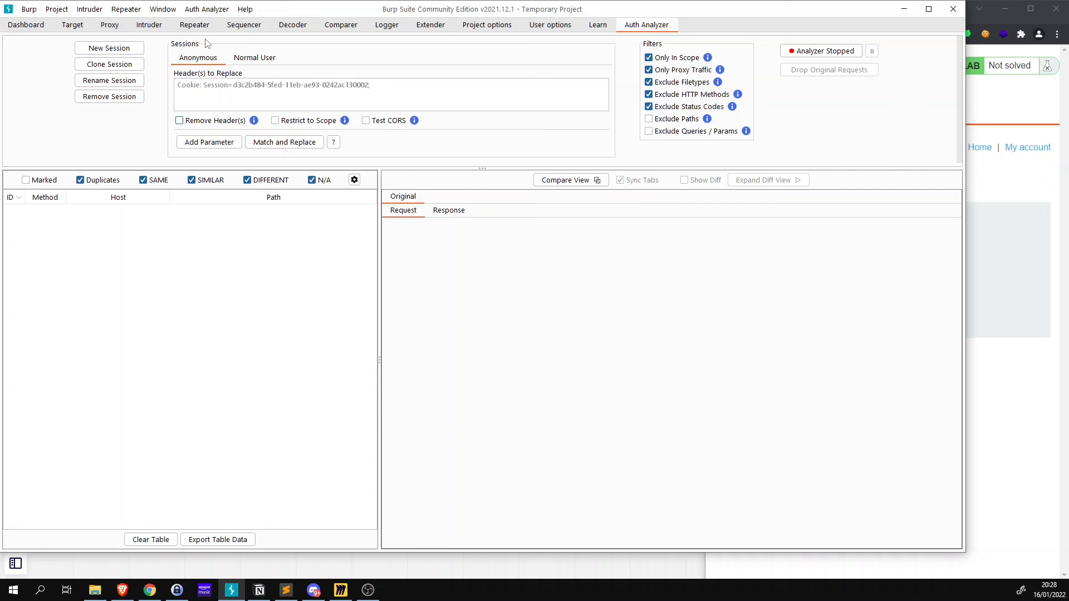
click(245, 61)
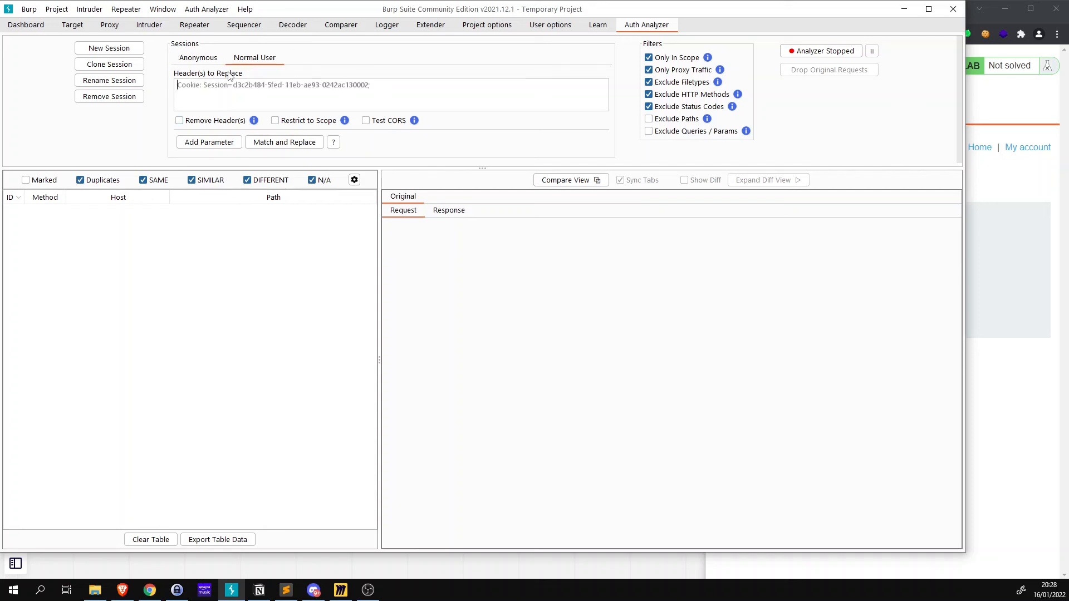
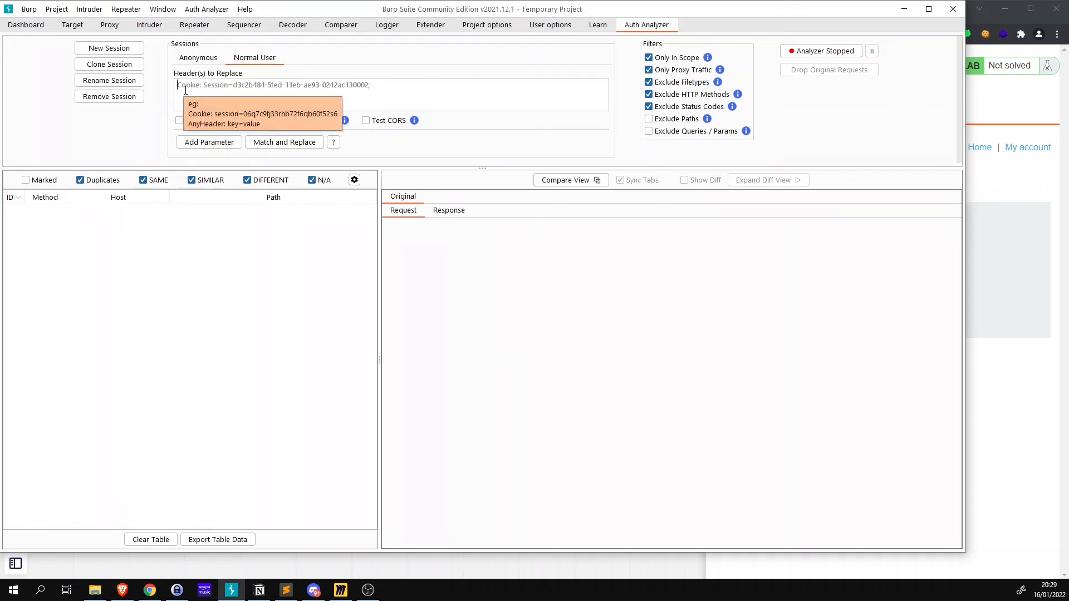
click(211, 61)
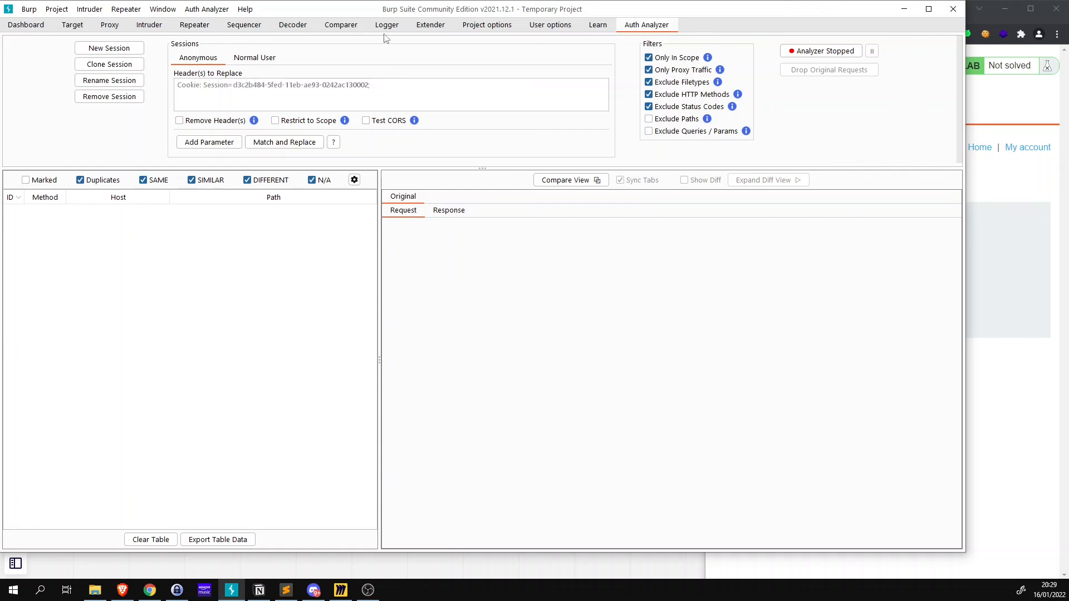
- Compare the Auth Analyzer header settings of the Anonymous and Normal User sessions by alternating between the two
click(268, 63)
click(201, 65)
click(238, 64)
click(204, 58)
click(260, 55)
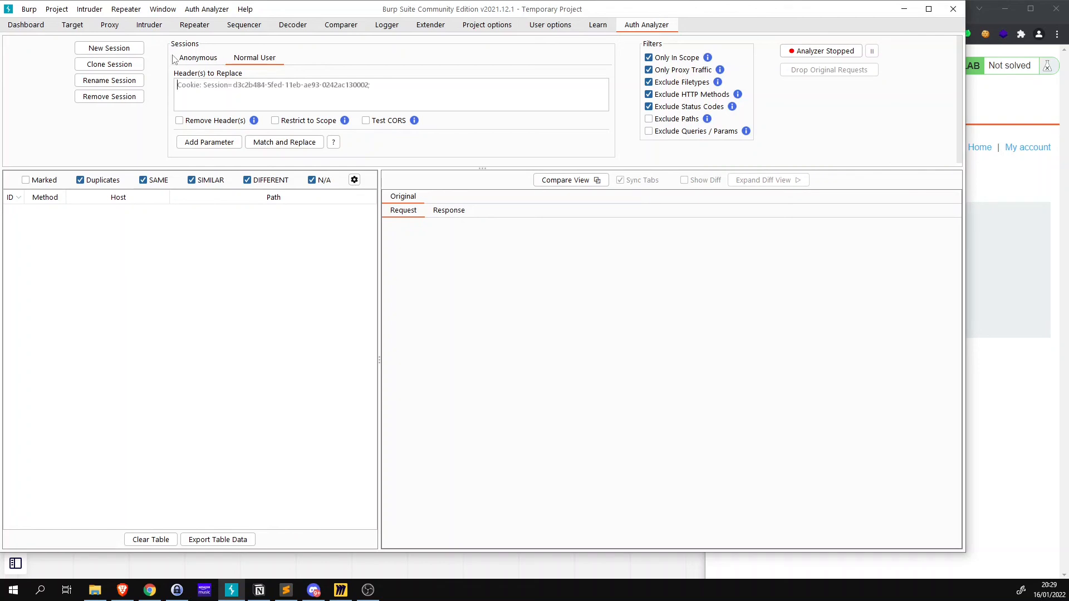
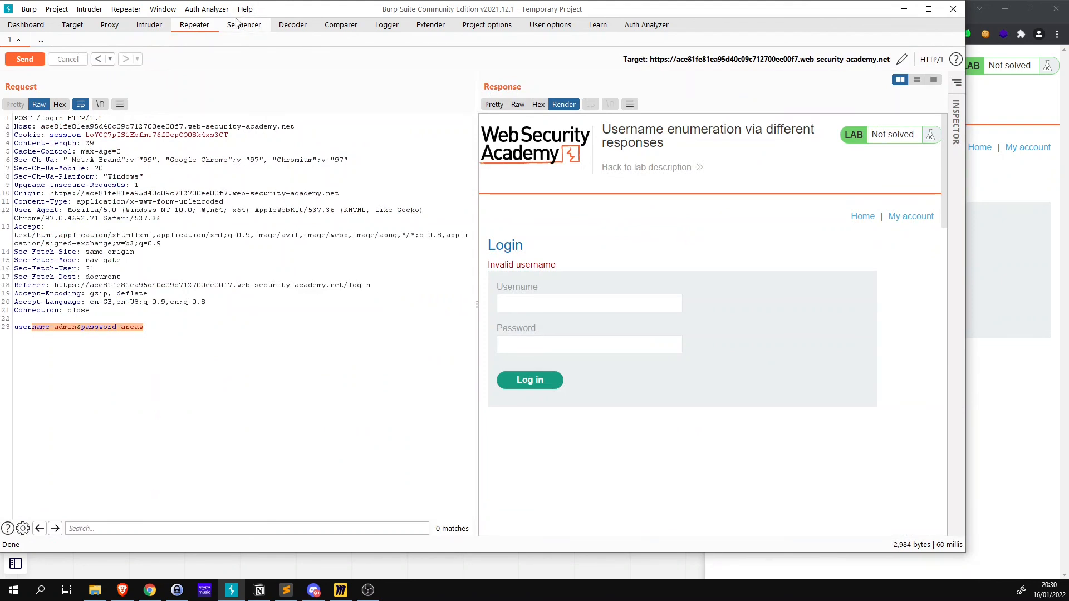
- Review the main Burp tools in order: Target, Proxy, Intruder, Repeater, Decoder and Comparer
click(72, 24)
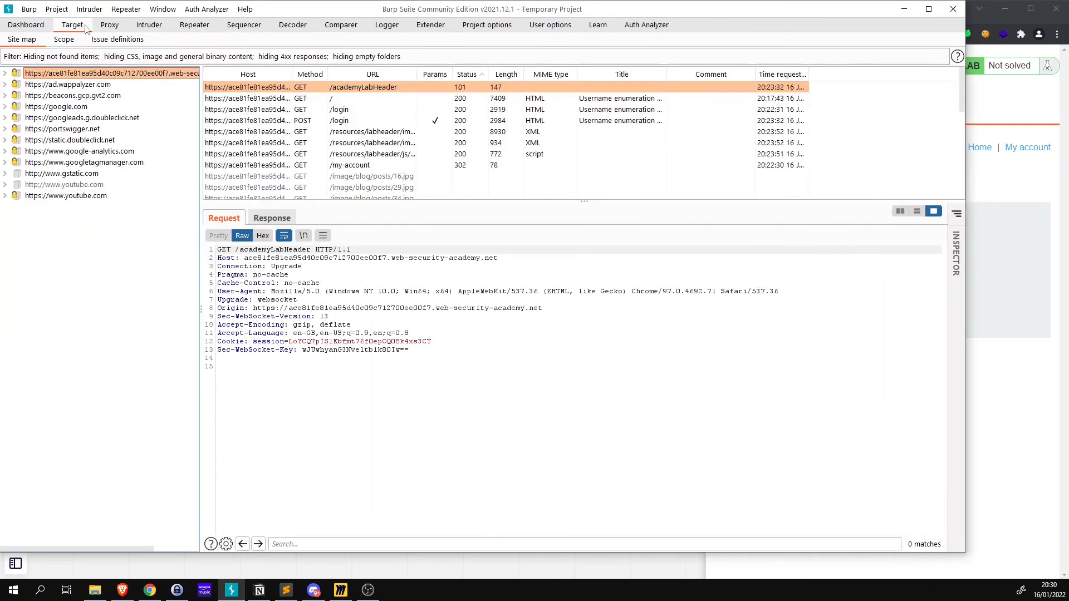
click(115, 25)
click(149, 25)
click(194, 25)
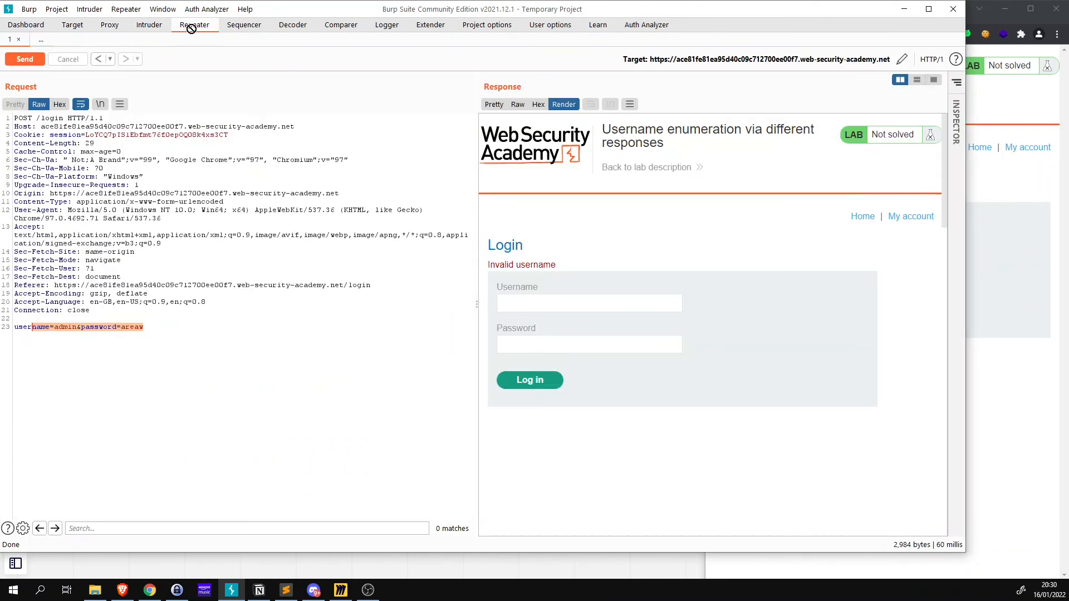
click(293, 25)
click(332, 25)
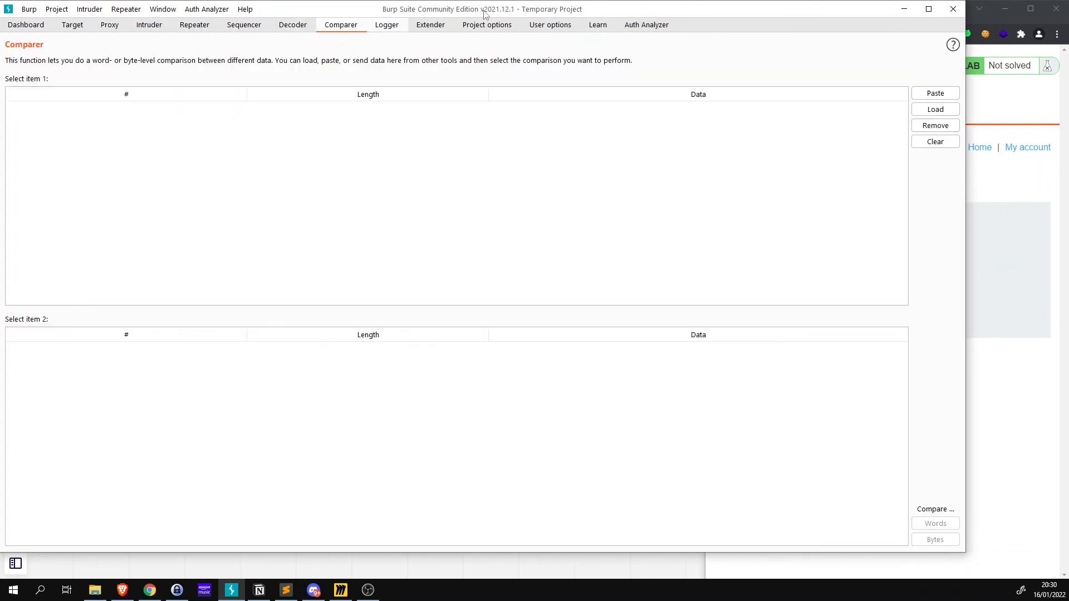
- Revisit the Target and the Proxy's HTTP history, and read through the response of the selected server-side template injection lab request
click(78, 29)
click(113, 26)
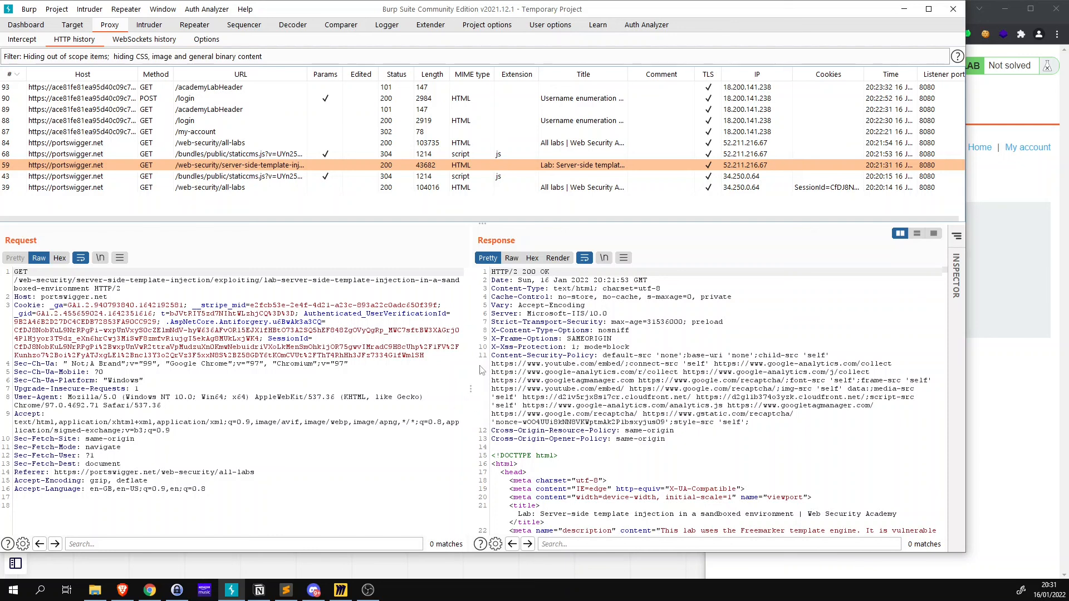
scroll(520, 435, down, 10)
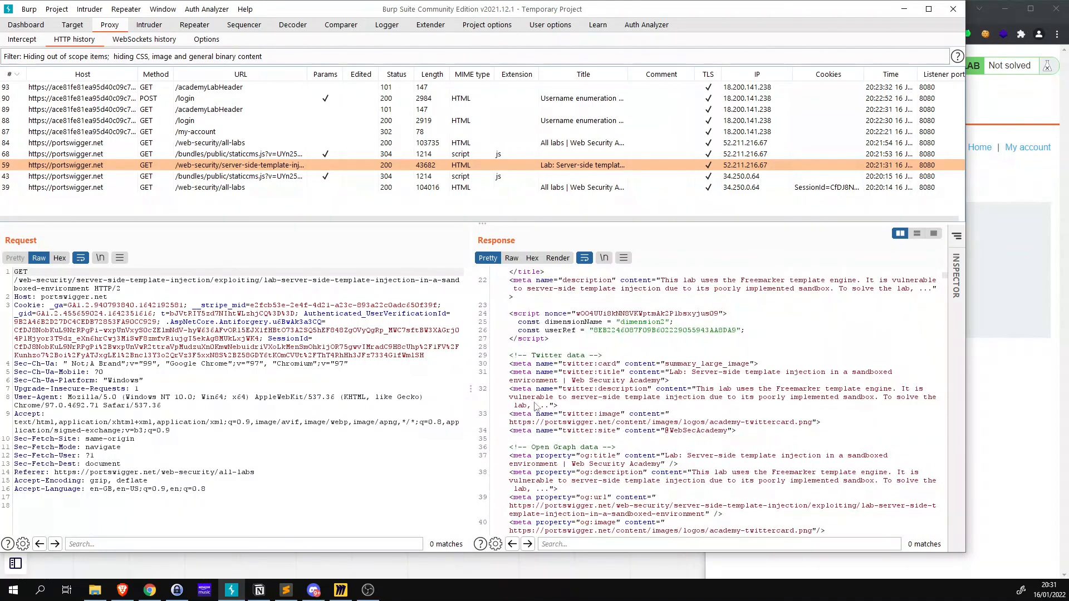